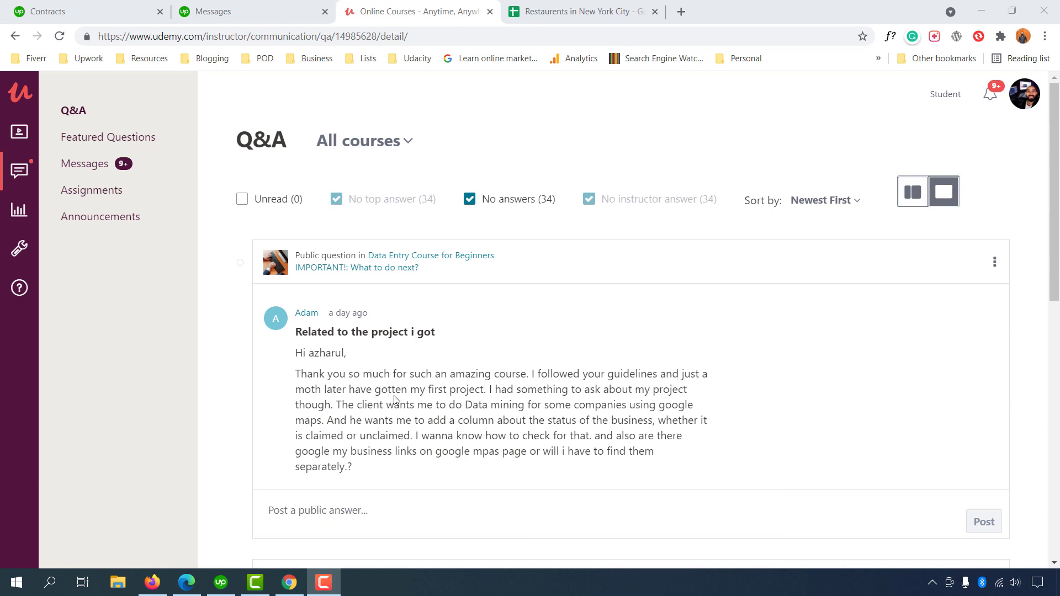
- Read the student's question about mining company data from Google Maps and adding a business status column
left_click(489, 396)
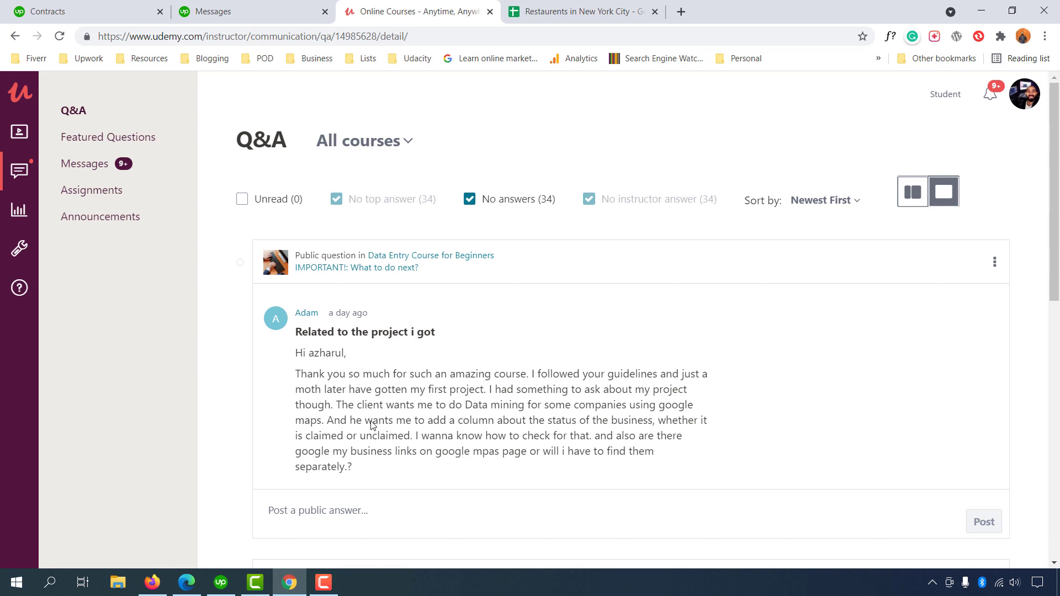
left_click_drag(338, 407, 325, 423)
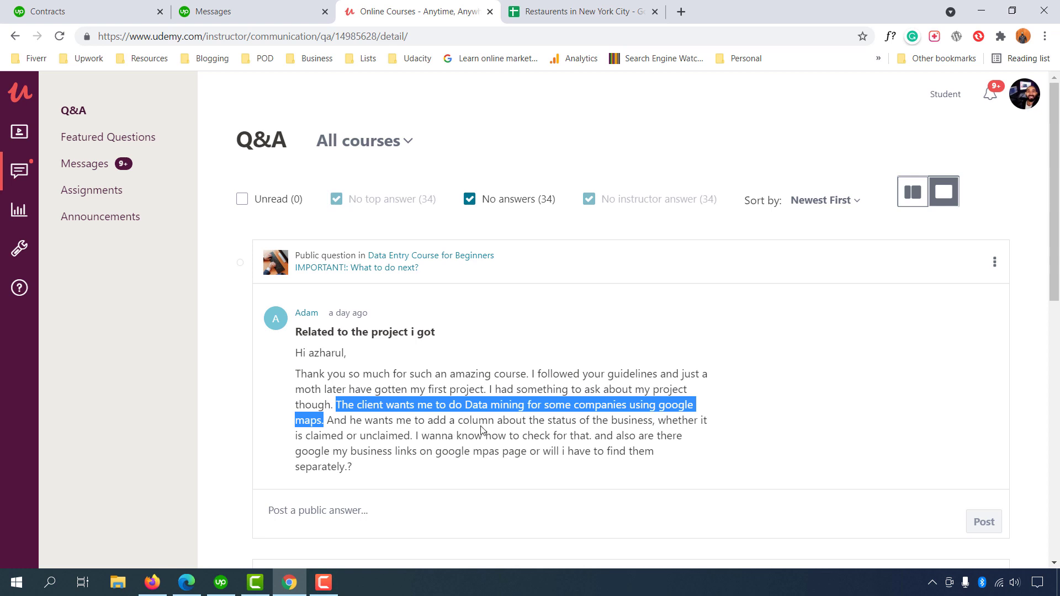
left_click_drag(495, 424, 442, 427)
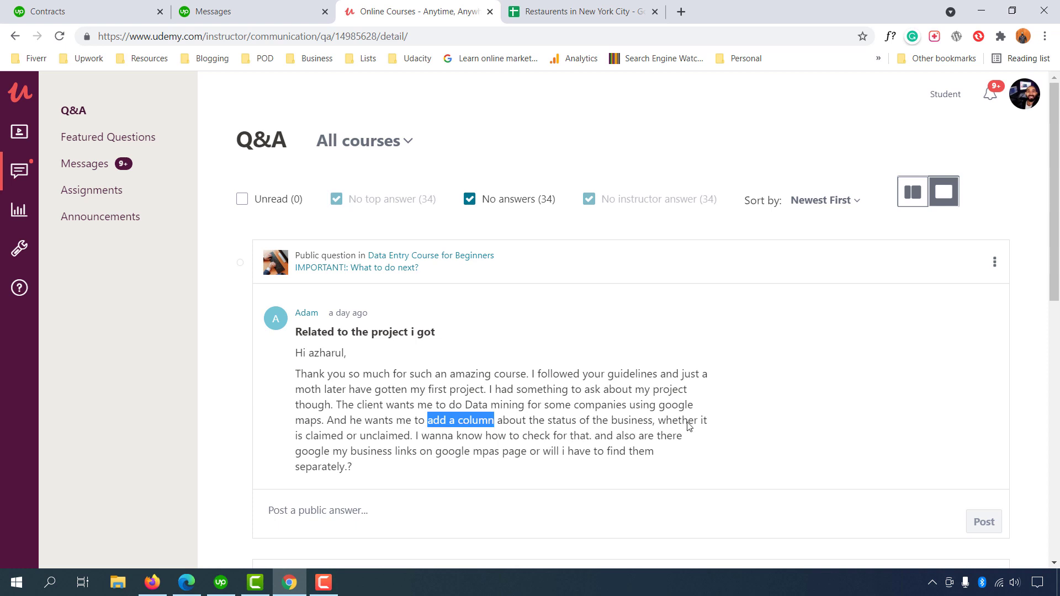
- Copy "claimed or unclaimed" from the student's question into cell D1 of the Restaurents in New York City spreadsheet
left_click_drag(411, 437, 305, 439)
right_click(306, 440)
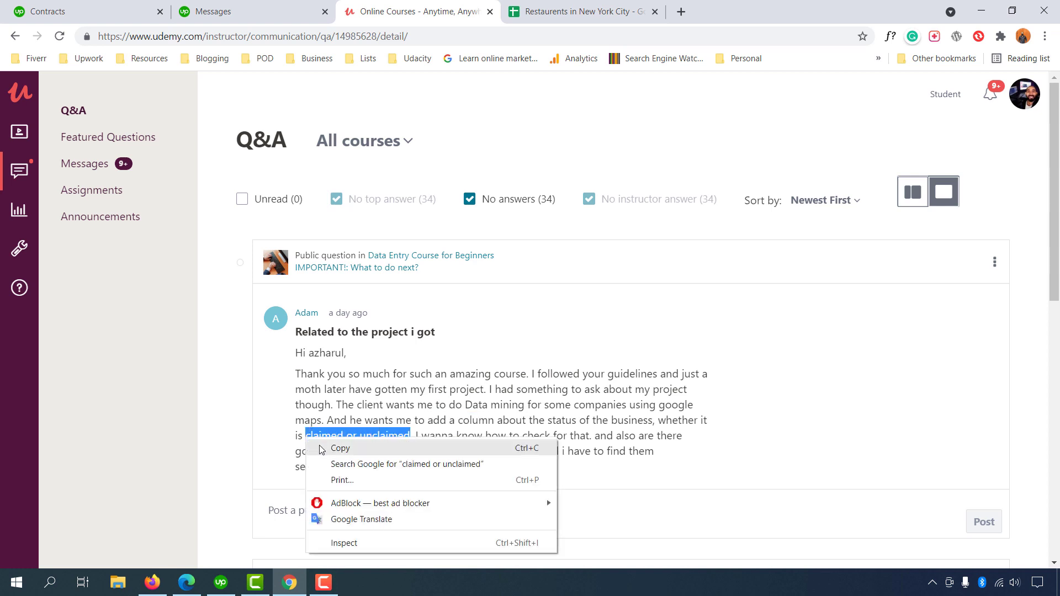
left_click(322, 448)
left_click(611, 2)
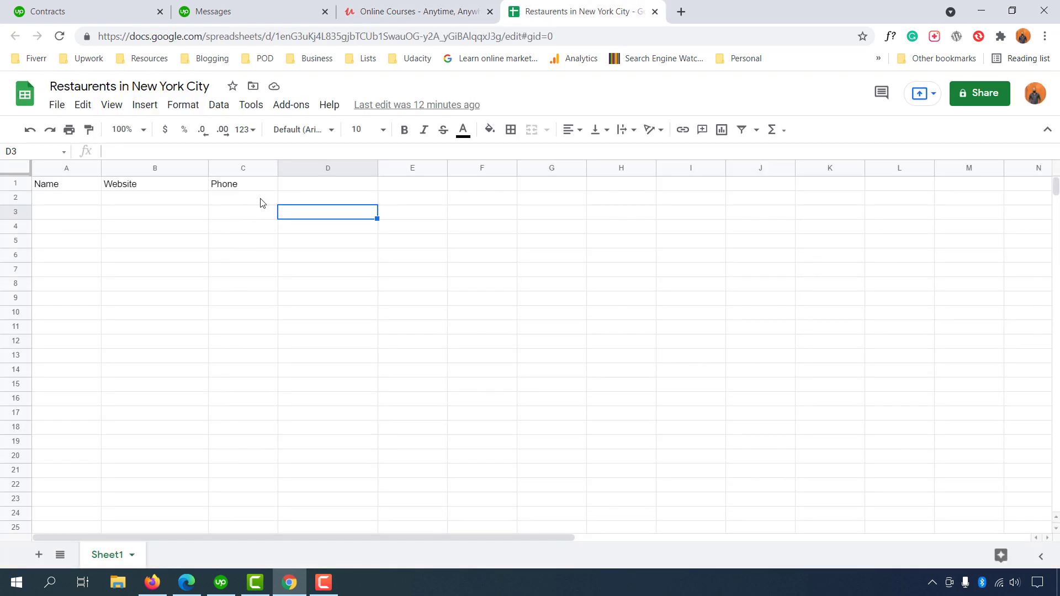
double_click(289, 186)
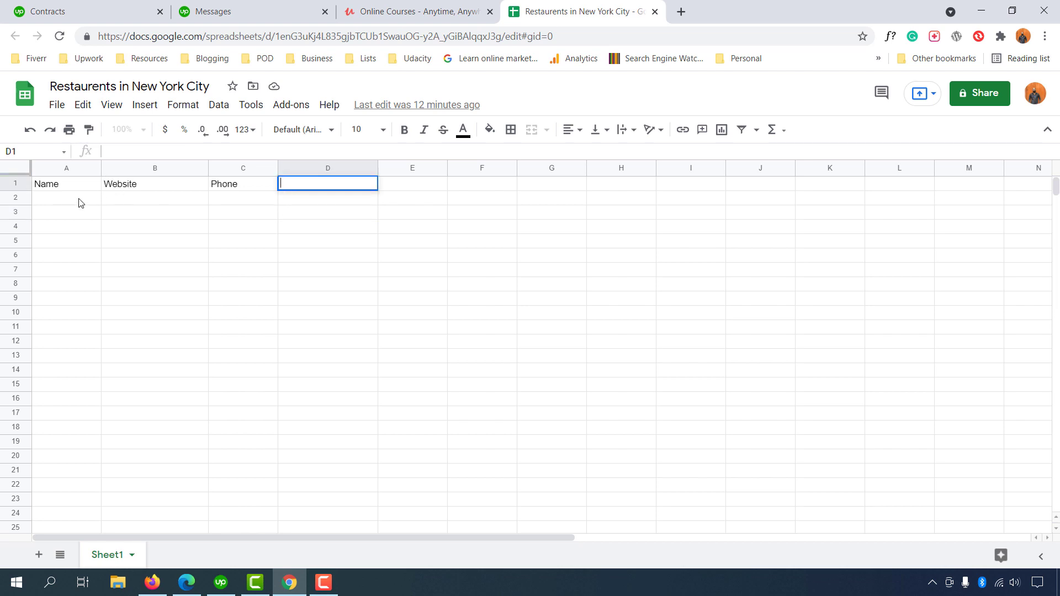
right_click(311, 187)
left_click(338, 291)
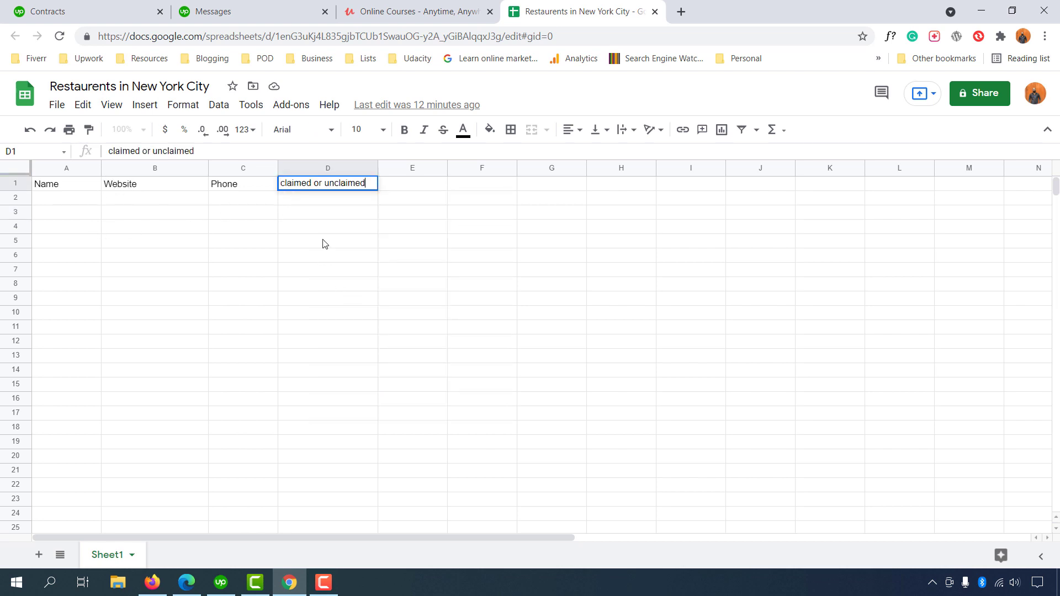
- Capitalise both status words in the D1 header so it reads "Claimed or Unclaimed"
left_click_drag(284, 185, 331, 186)
type("C")
type("U")
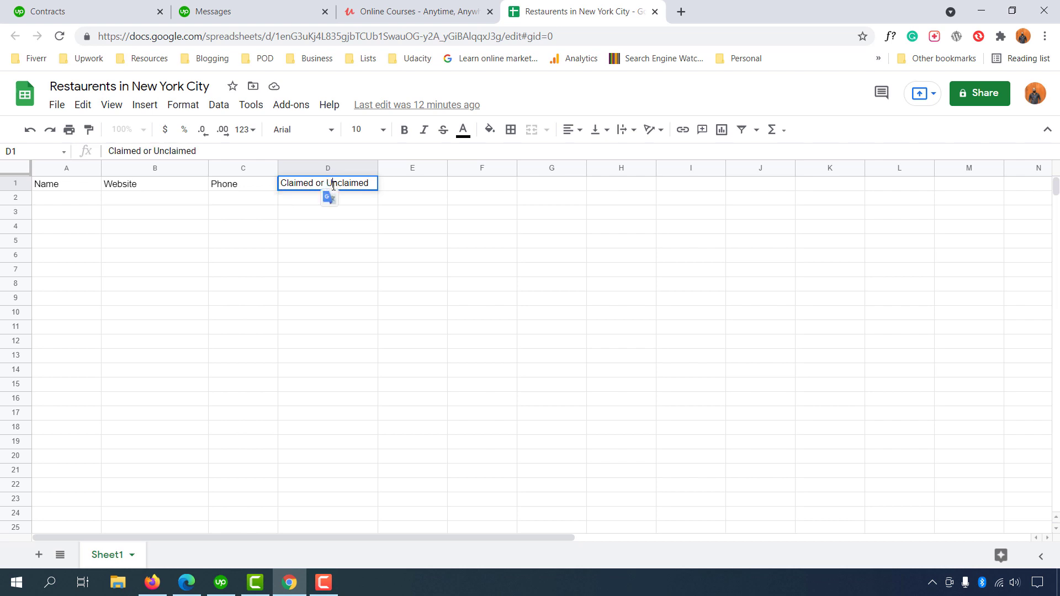
left_click(283, 246)
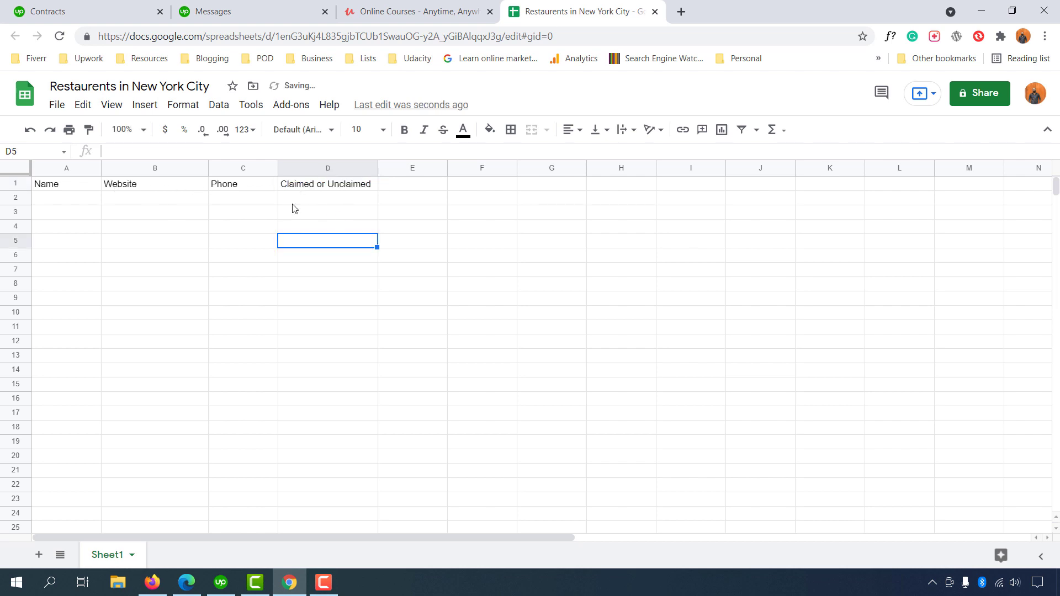
- Reread the student's question about checking claimed status and finding Google My Business links on the Google Maps page
left_click(422, 7)
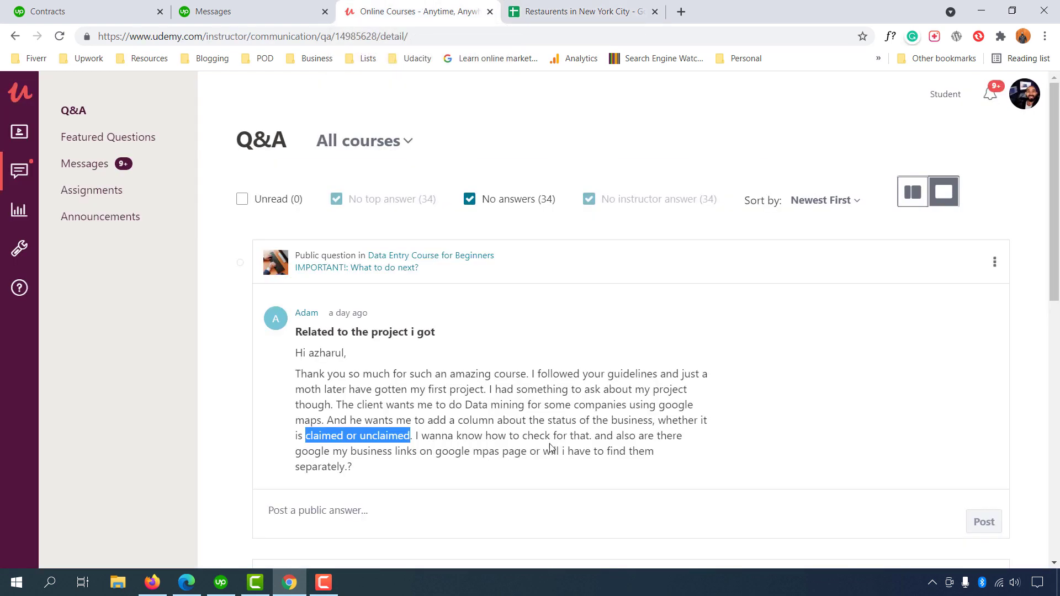
left_click_drag(590, 442, 416, 442)
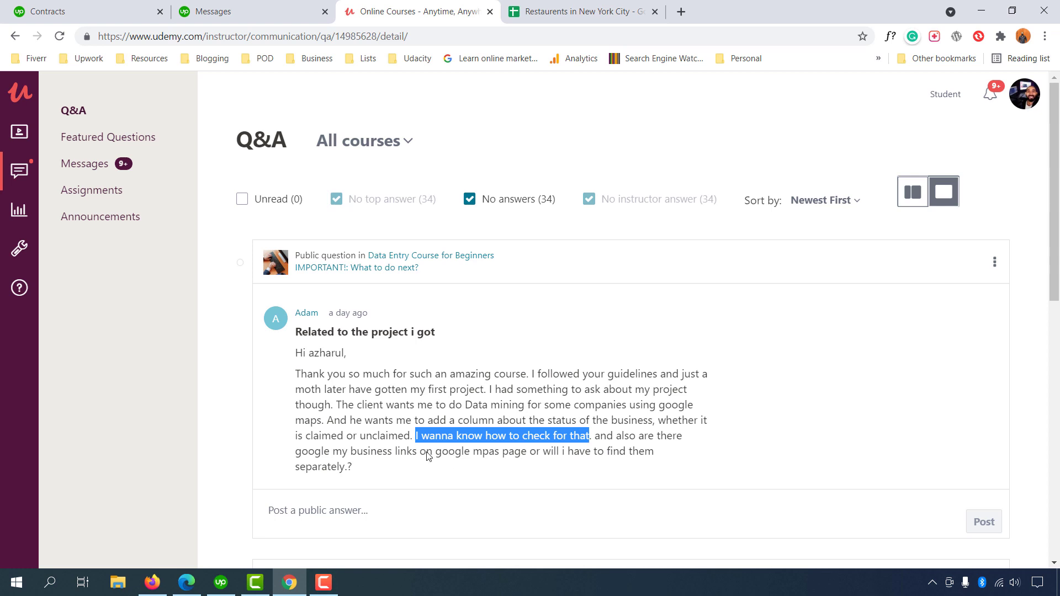
left_click_drag(297, 452, 509, 455)
double_click(460, 454)
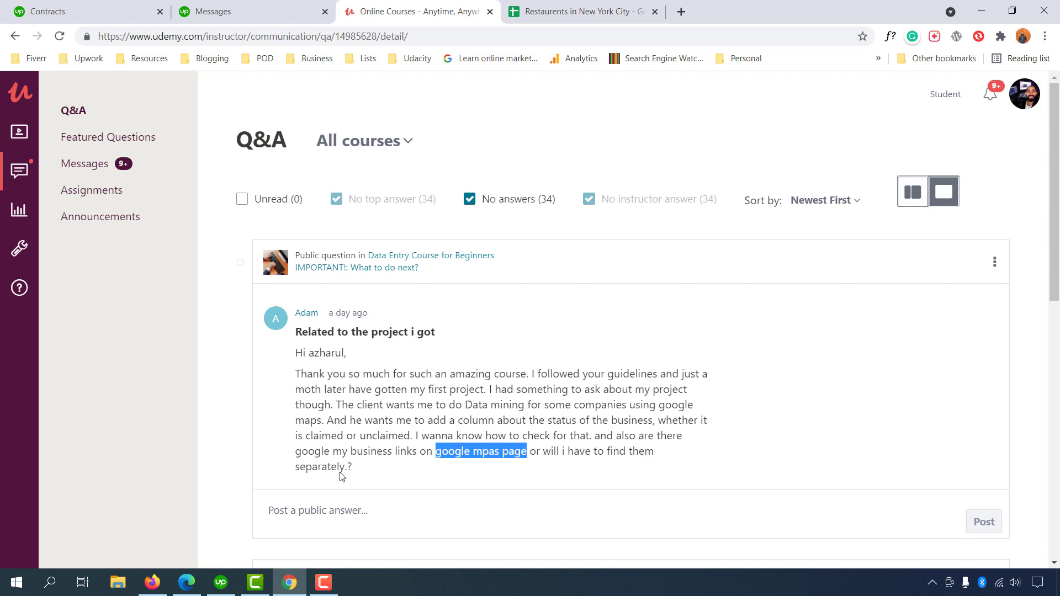
- Copy the spreadsheet's title "Restaurents in New York City" and search Google for it in a new browser tab
left_click(575, 9)
left_click(382, 299)
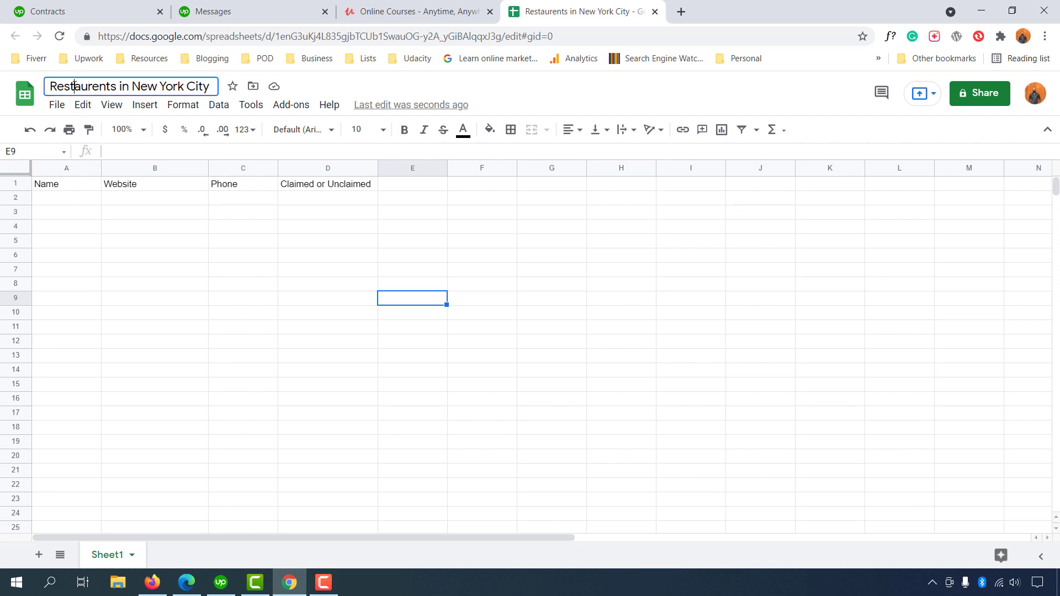
left_click(192, 86)
right_click(192, 86)
left_click(231, 136)
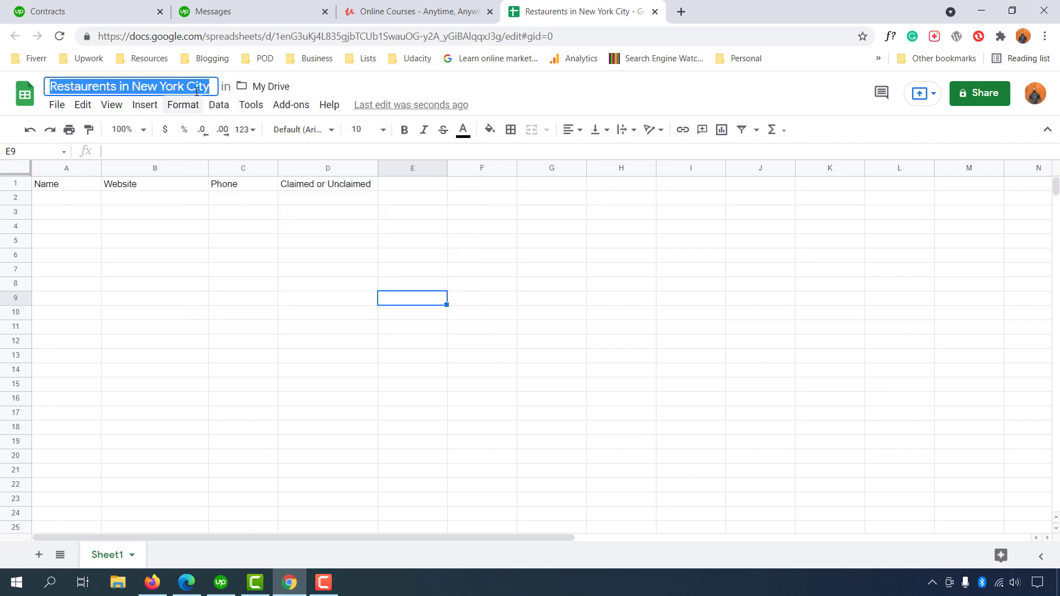
left_click(681, 12)
right_click(601, 35)
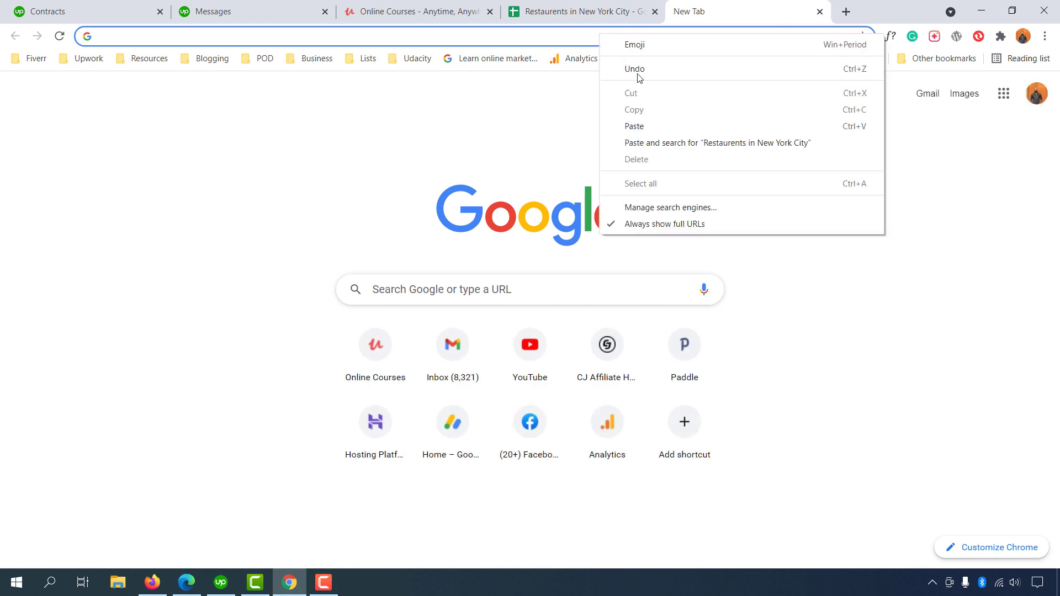
left_click(638, 128)
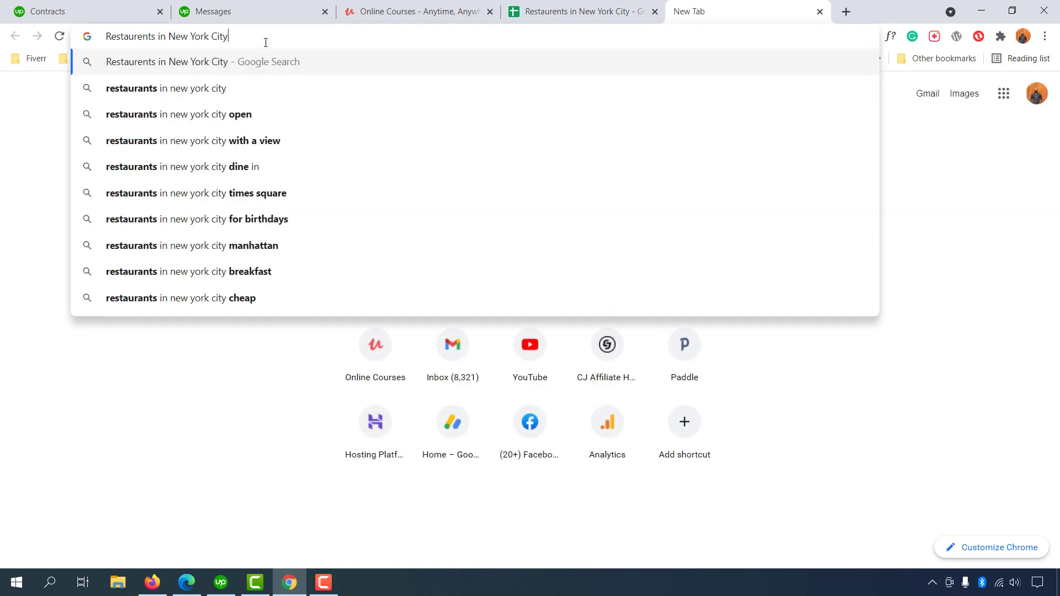
key("Return")
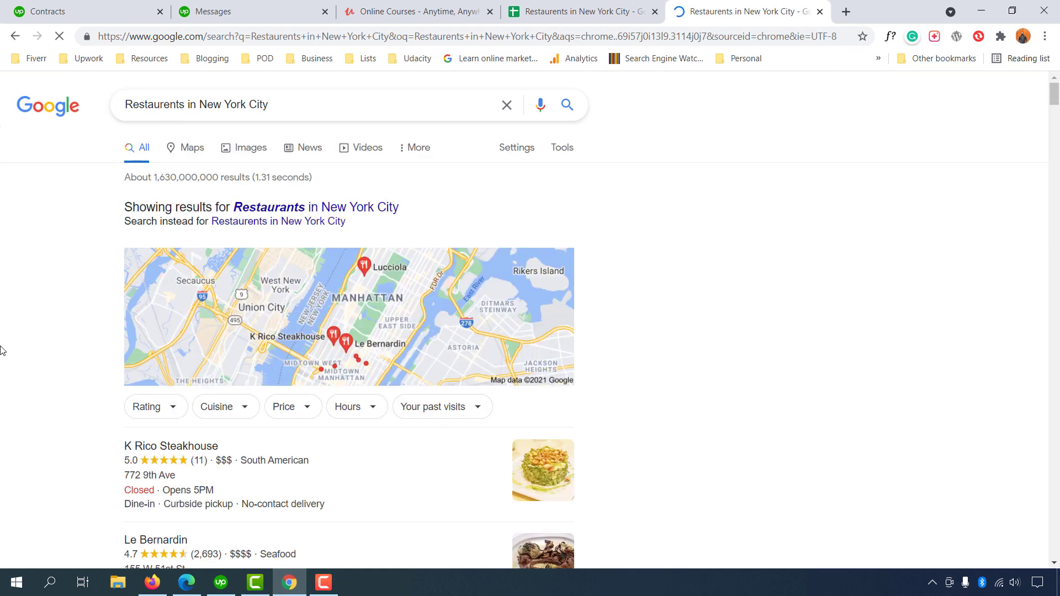
- Look over the local restaurant results and open the full list of places with the map
scroll(47, 314, "down", 4)
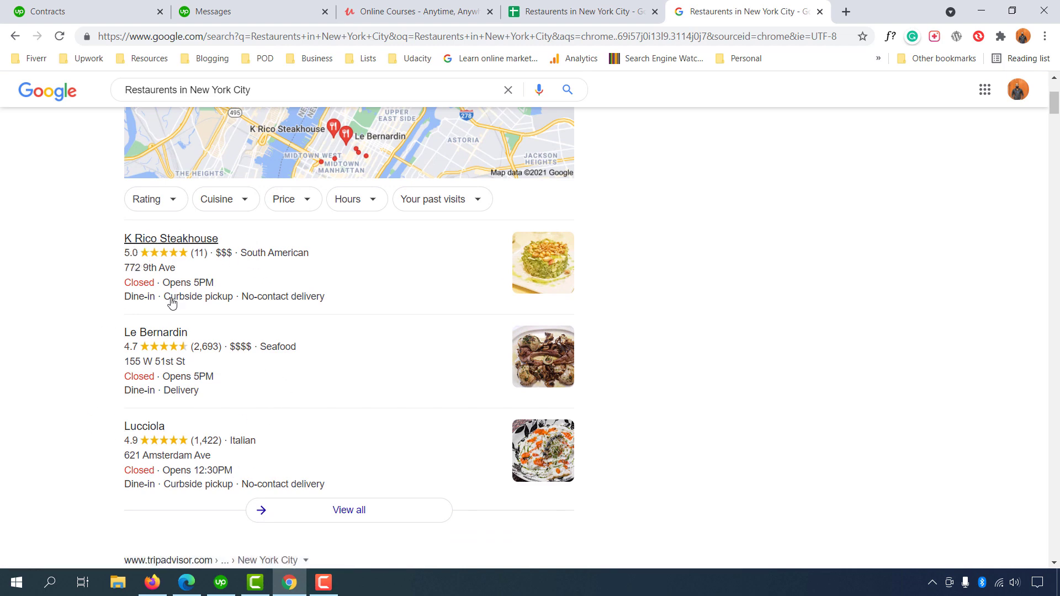
scroll(260, 281, "up", 3)
scroll(454, 215, "down", 1)
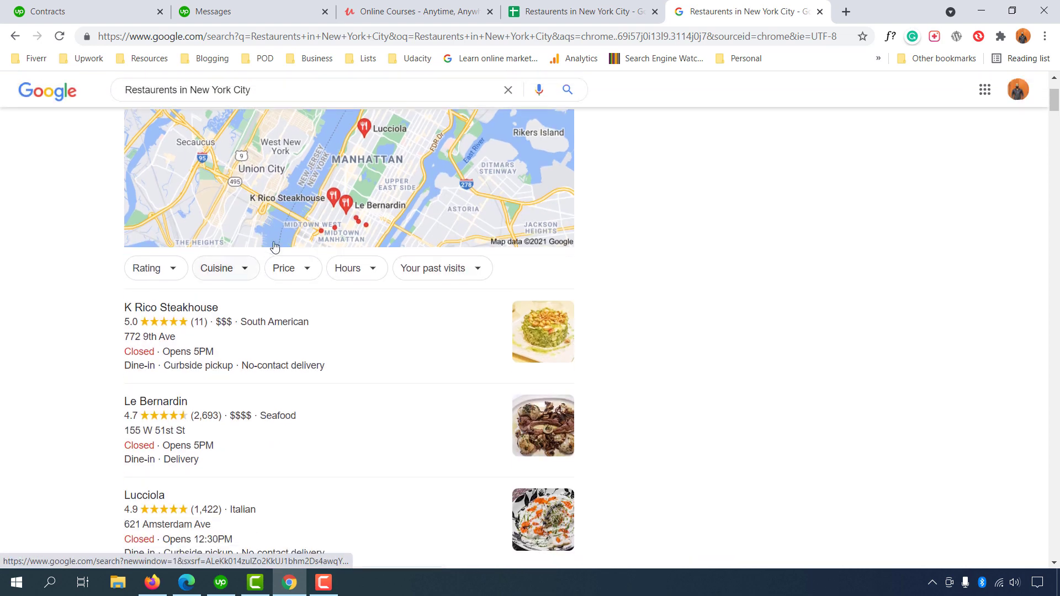
scroll(550, 197, "down", 3)
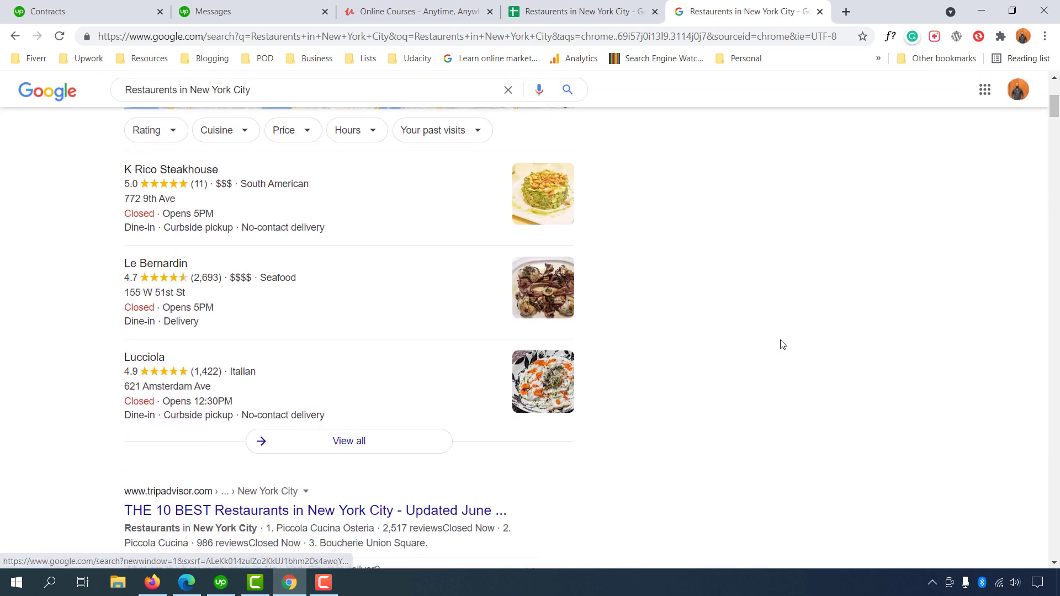
left_click(380, 446)
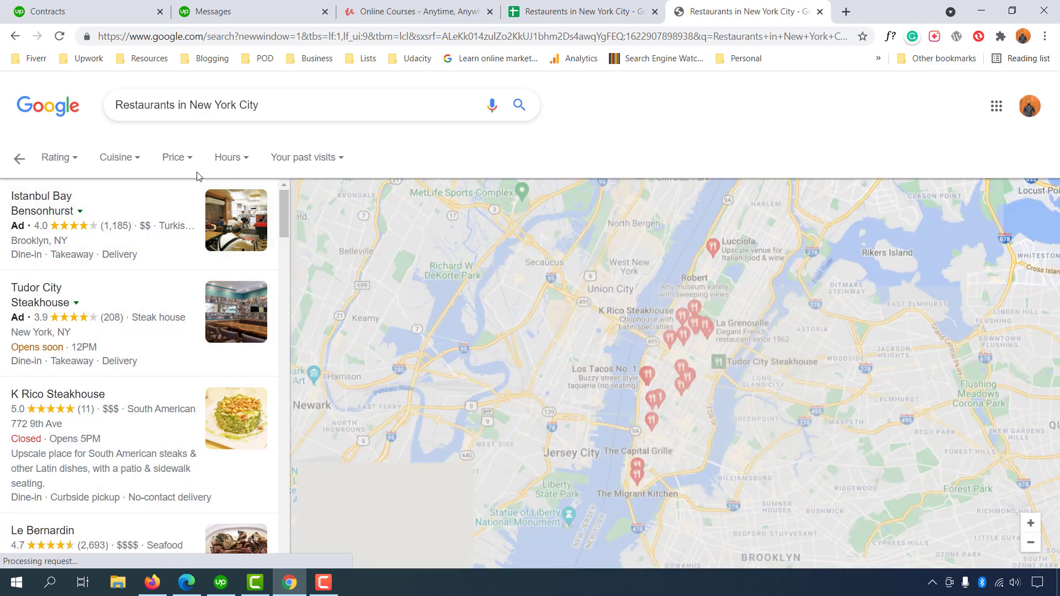
- Browse the first page of restaurant listings, then examine the listings on results page 10
scroll(97, 444, "down", 10)
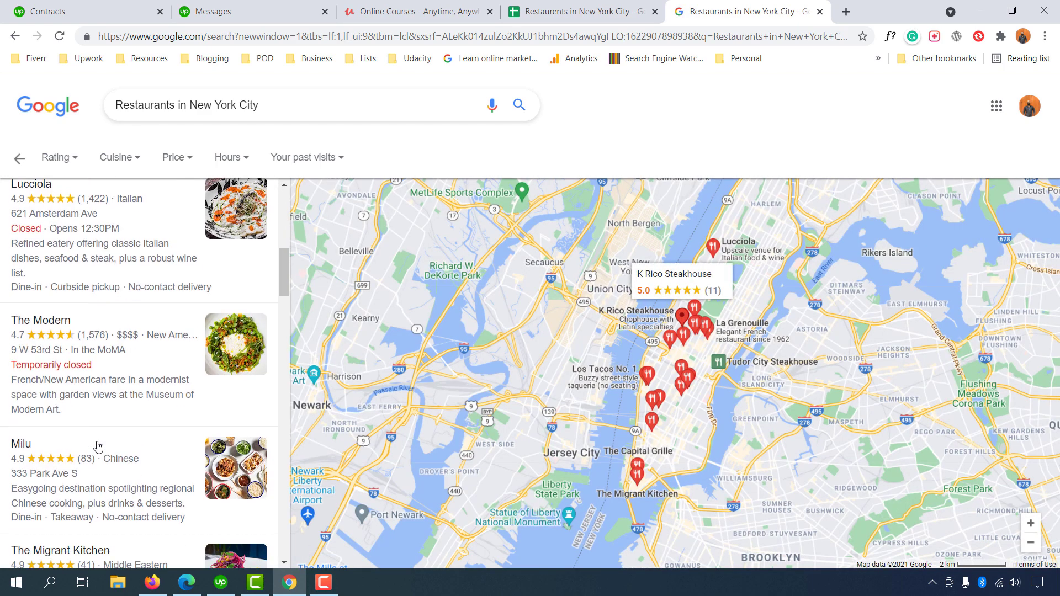
scroll(94, 387, "down", 20)
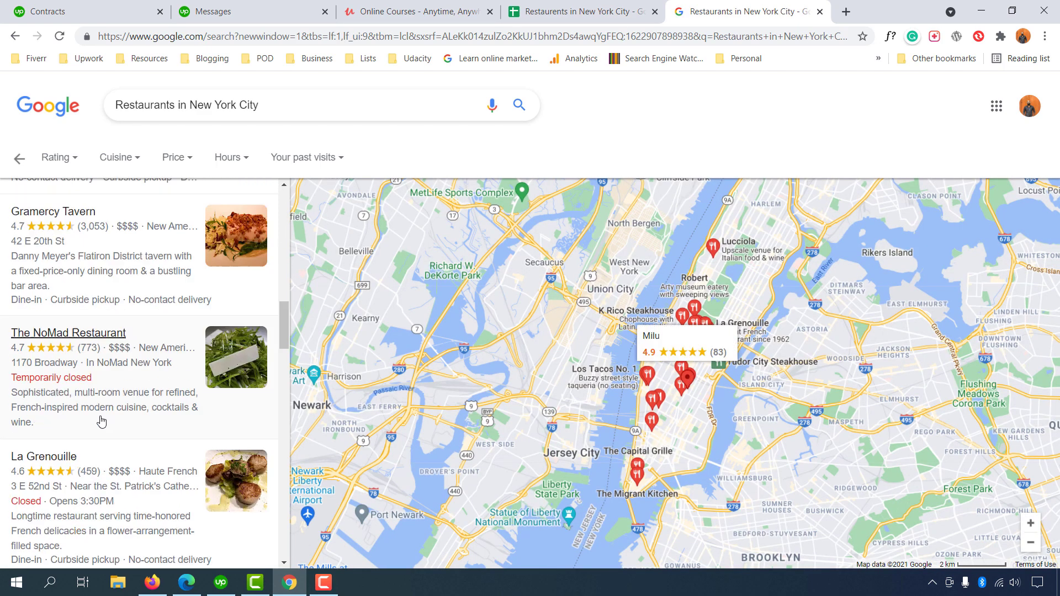
scroll(102, 469, "down", 10)
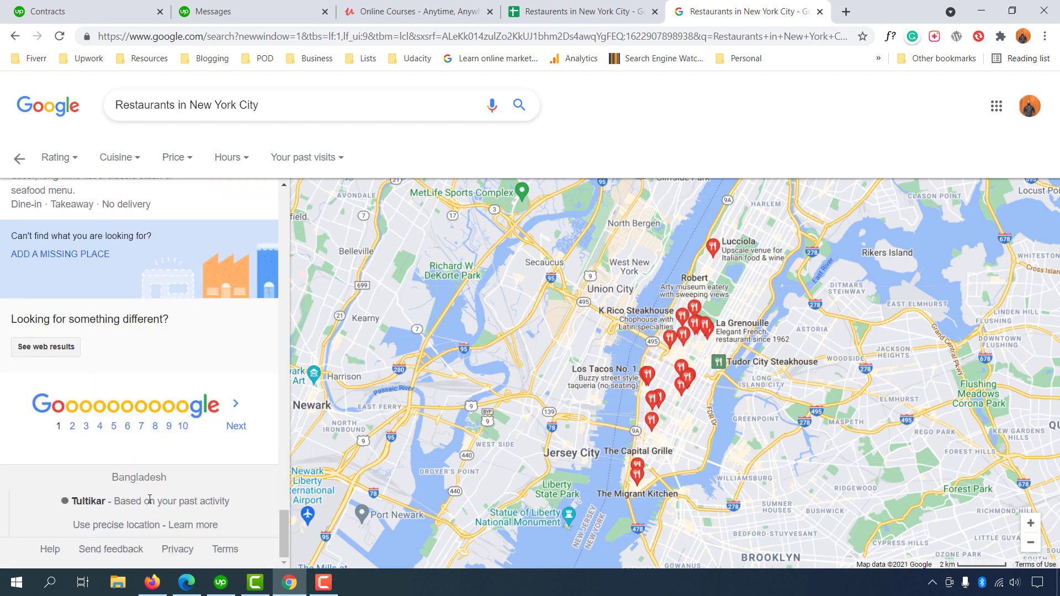
left_click(184, 426)
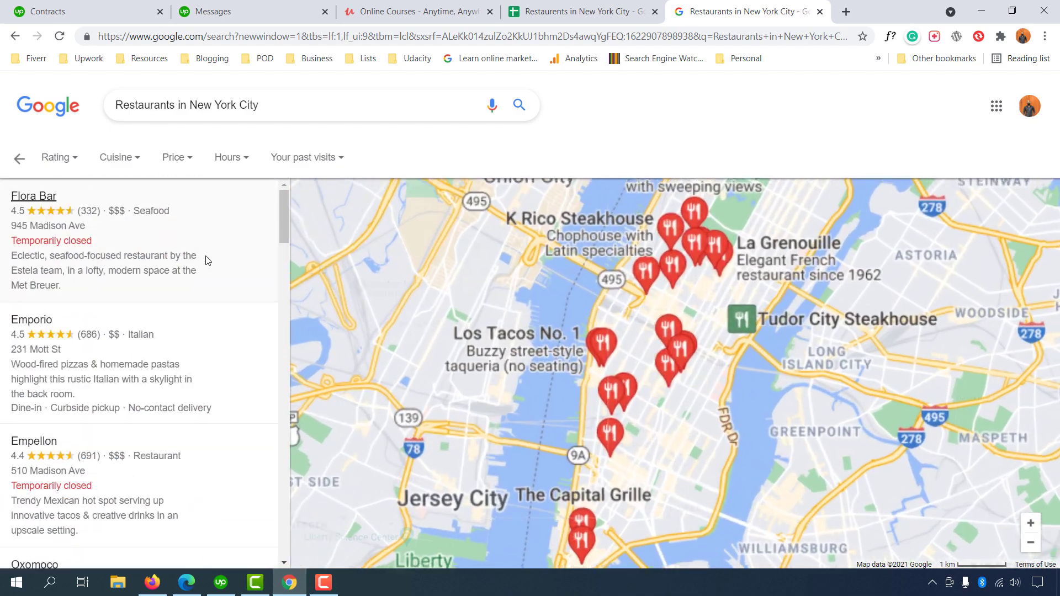
scroll(181, 498, "down", 8)
scroll(182, 499, "up", 5)
scroll(138, 503, "down", 15)
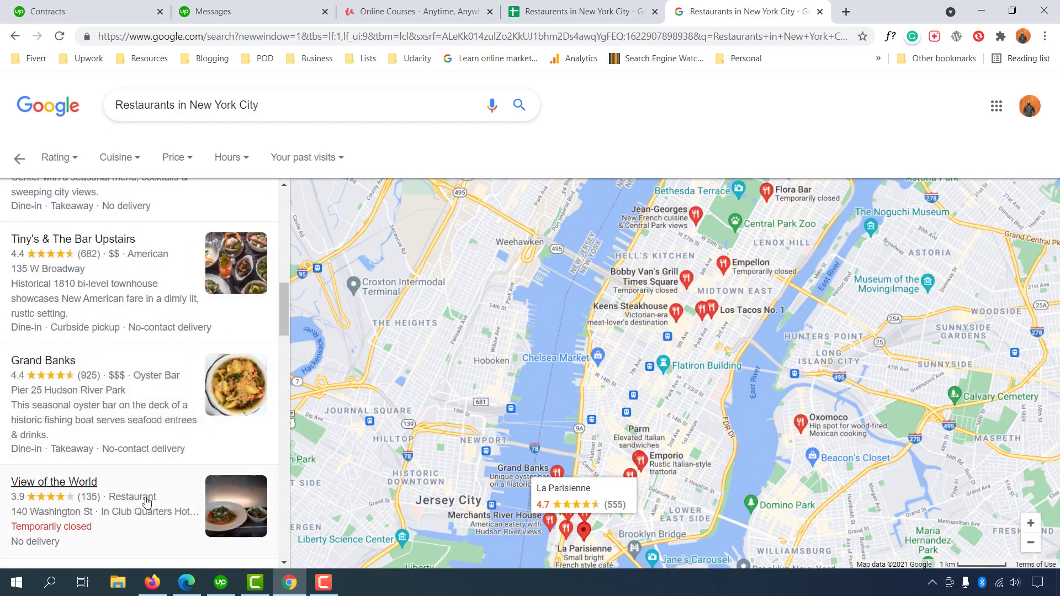
scroll(135, 500, "down", 10)
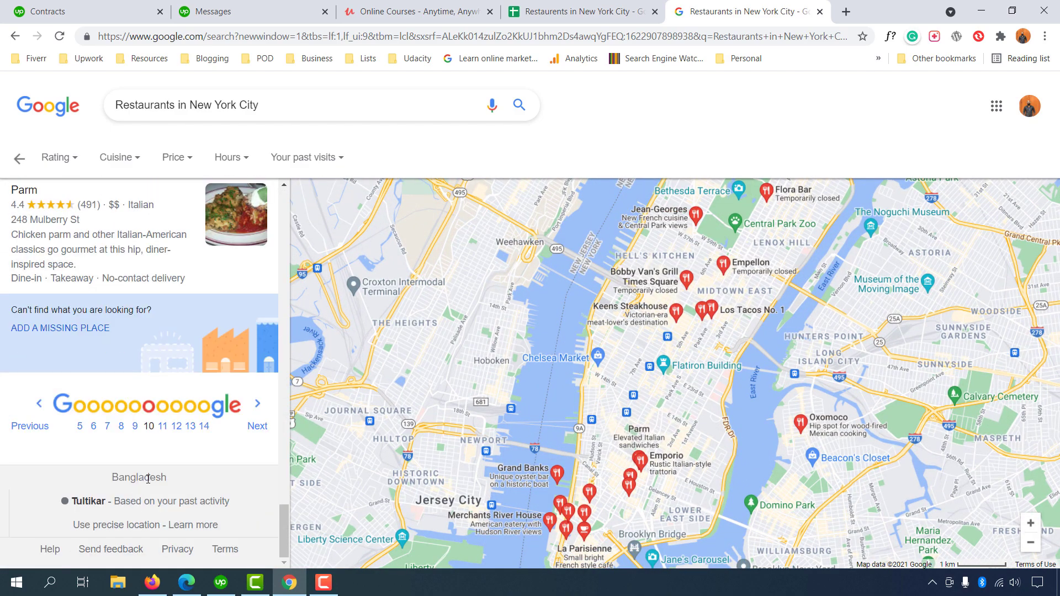
- Examine the restaurant listings on results page 5, then return to page 1 and browse its listings
left_click(79, 427)
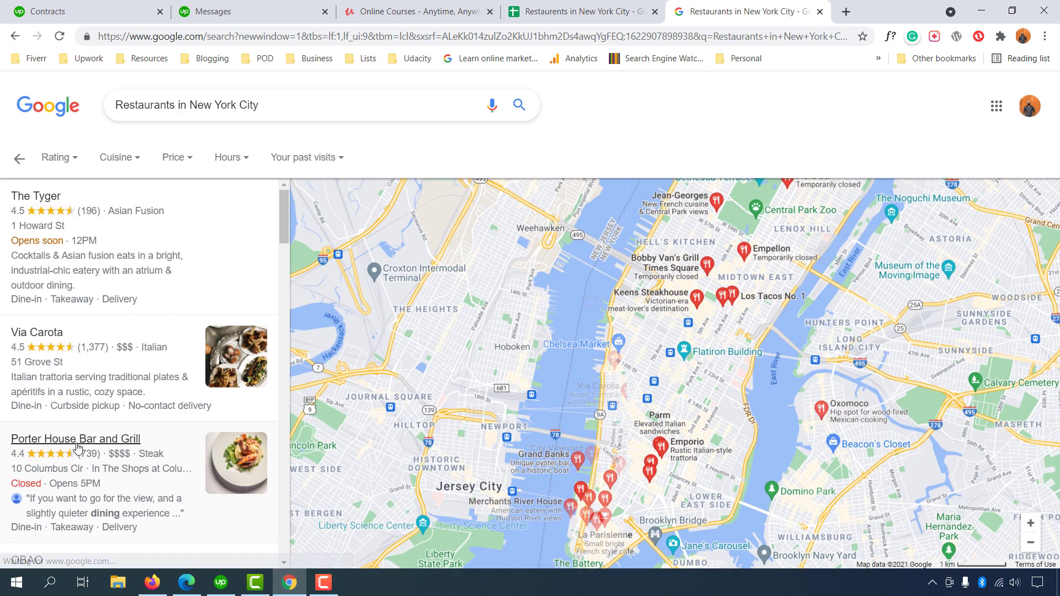
scroll(87, 480, "down", 15)
scroll(87, 481, "up", 8)
scroll(86, 480, "down", 8)
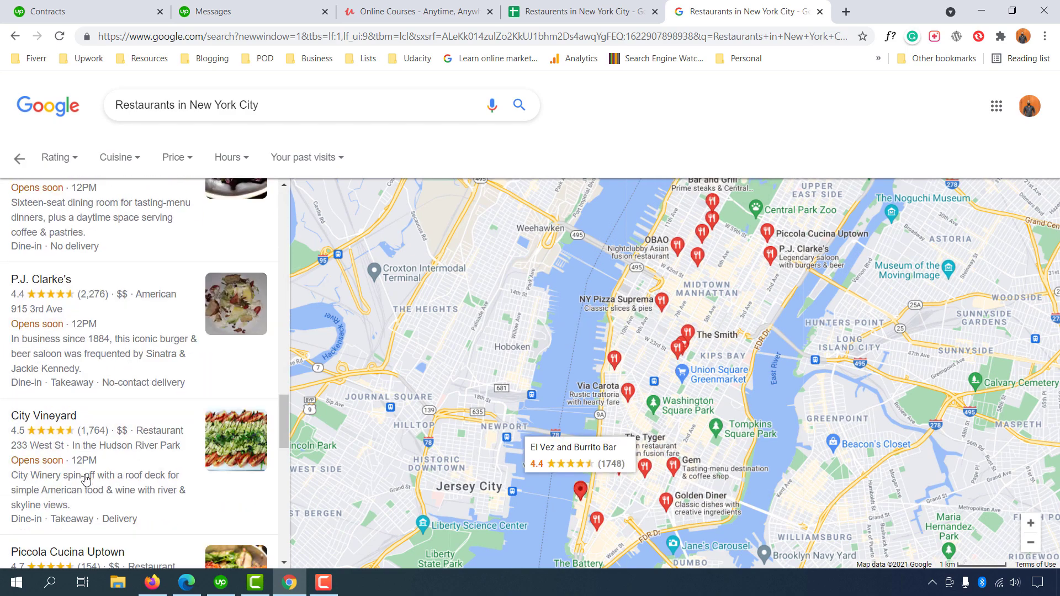
left_click(281, 551)
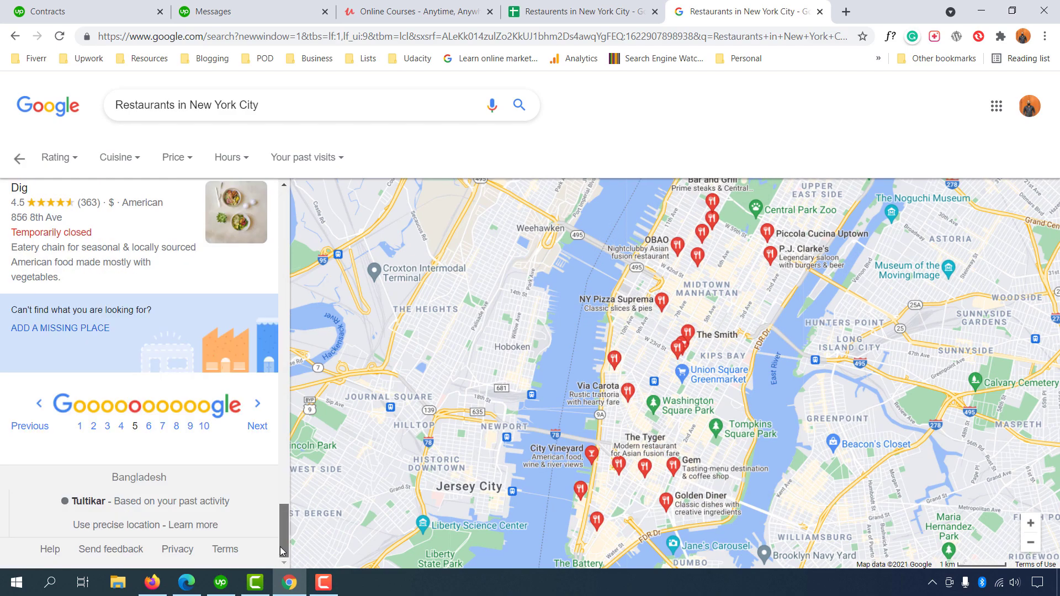
left_click(79, 428)
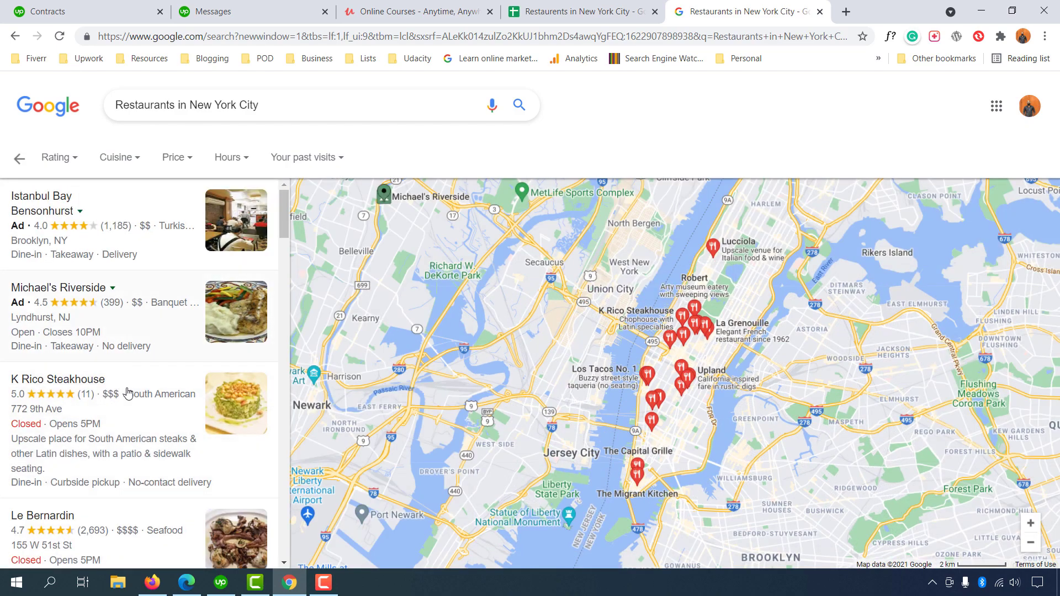
scroll(148, 409, "down", 10)
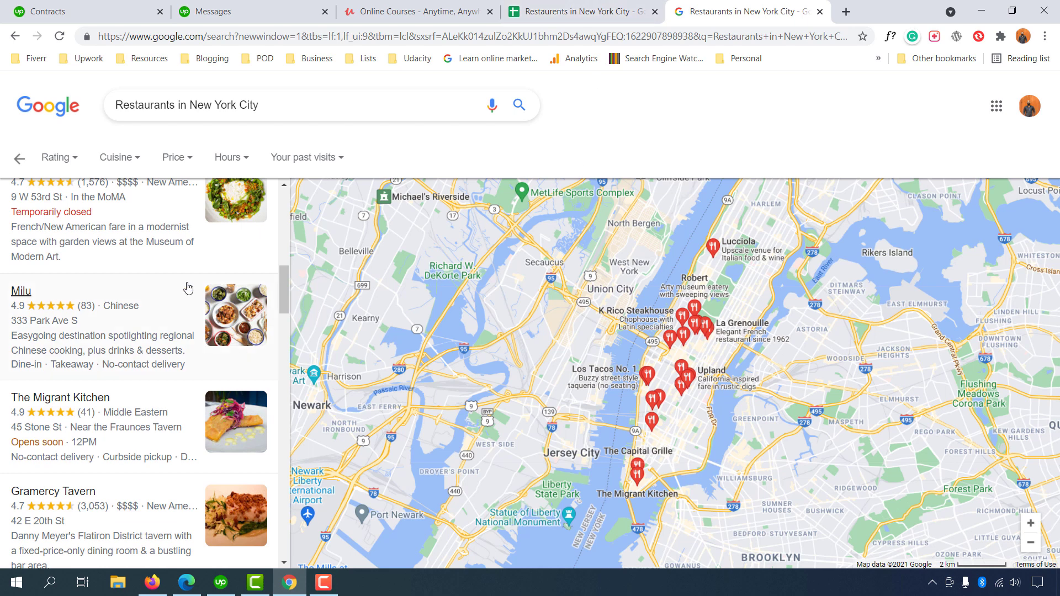
- Return to the spreadsheet, review the Name, Website and Phone headers, and select cell A2
left_click(556, 5)
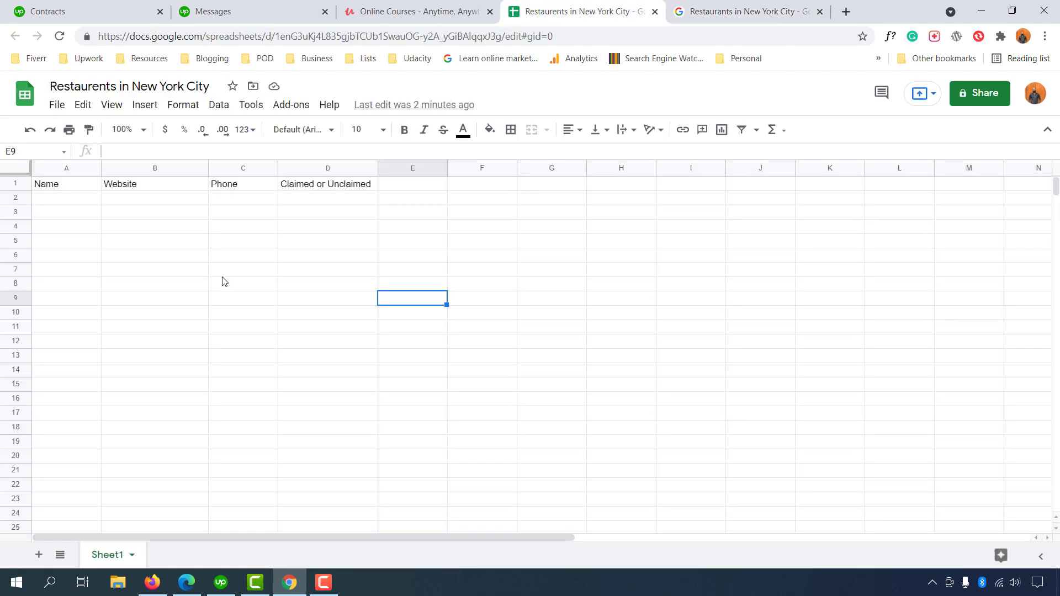
left_click_drag(76, 186, 227, 185)
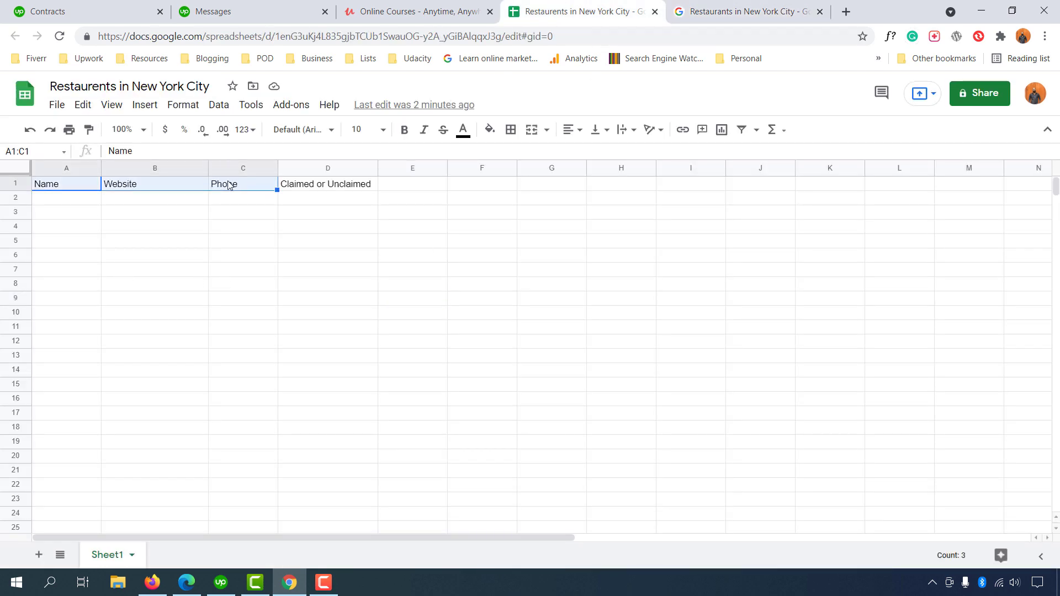
left_click(72, 204)
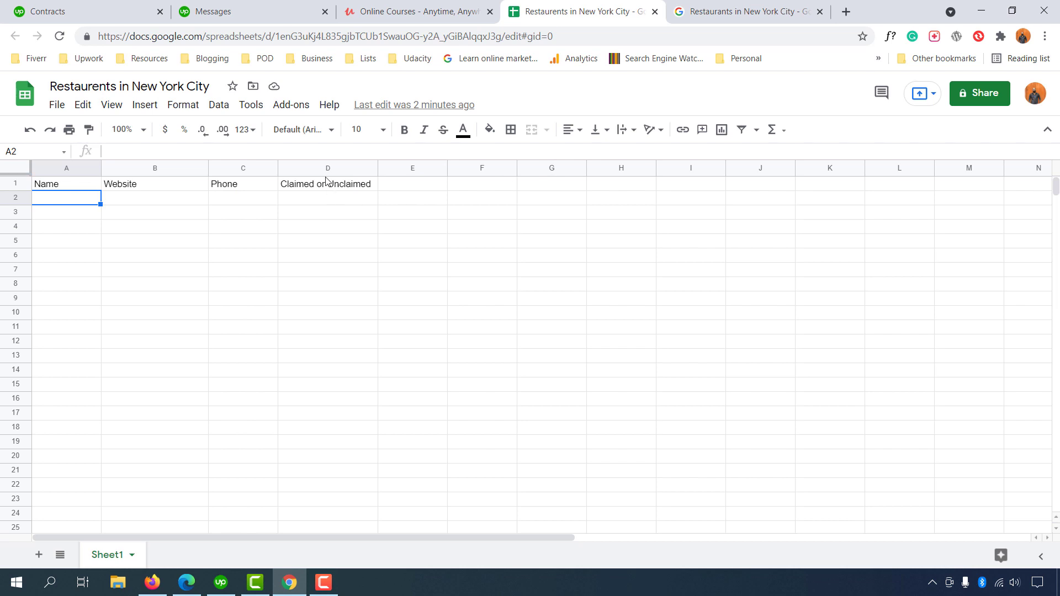
- Review the spreadsheet's Name, Website, Phone and Claimed or Unclaimed headers and the row 2 cells beneath them
left_click(414, 189)
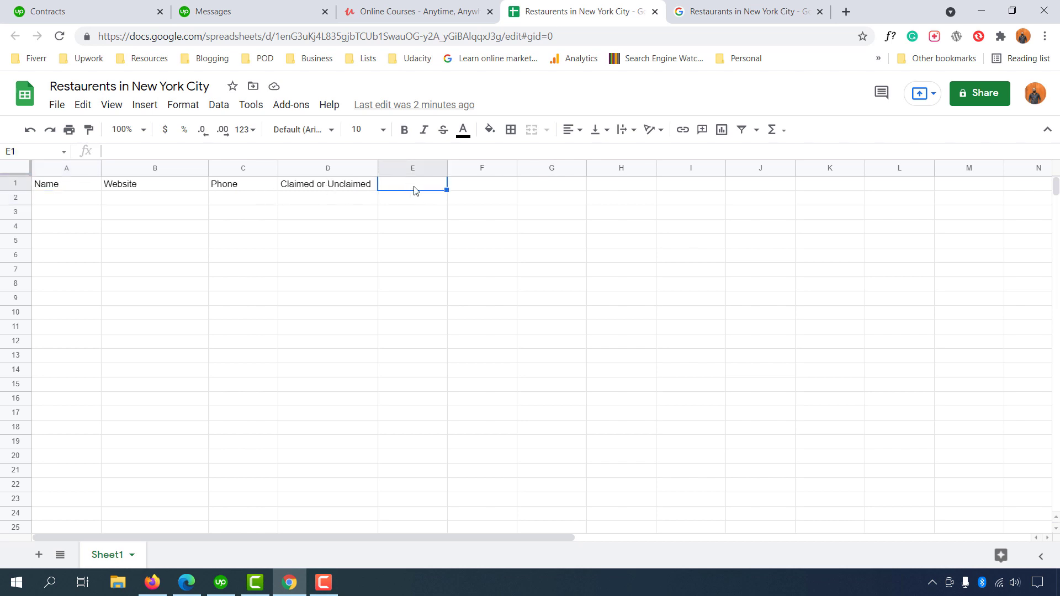
left_click(478, 189)
left_click(539, 193)
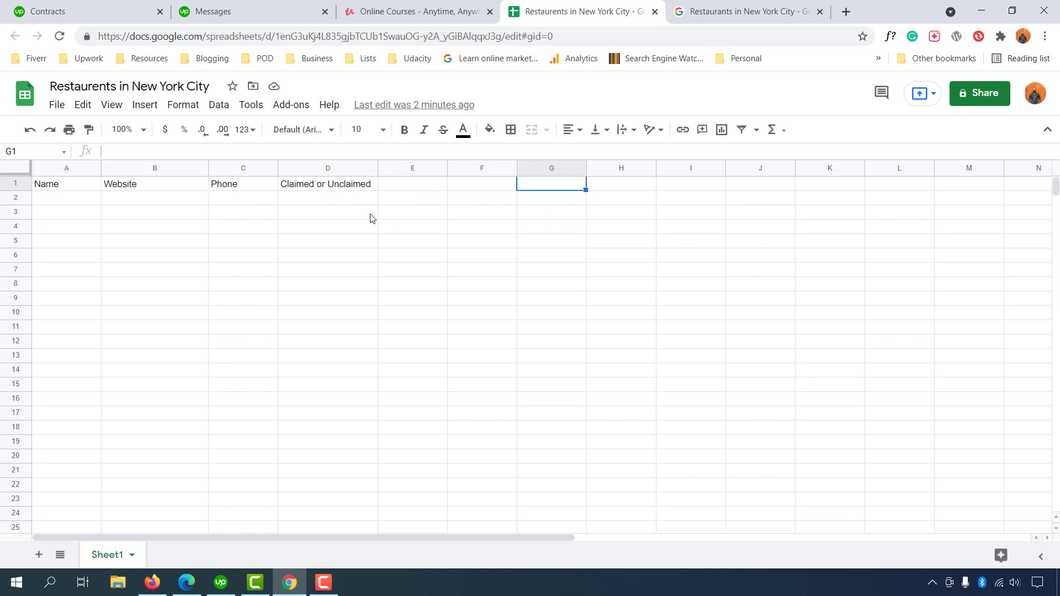
left_click_drag(72, 189, 227, 190)
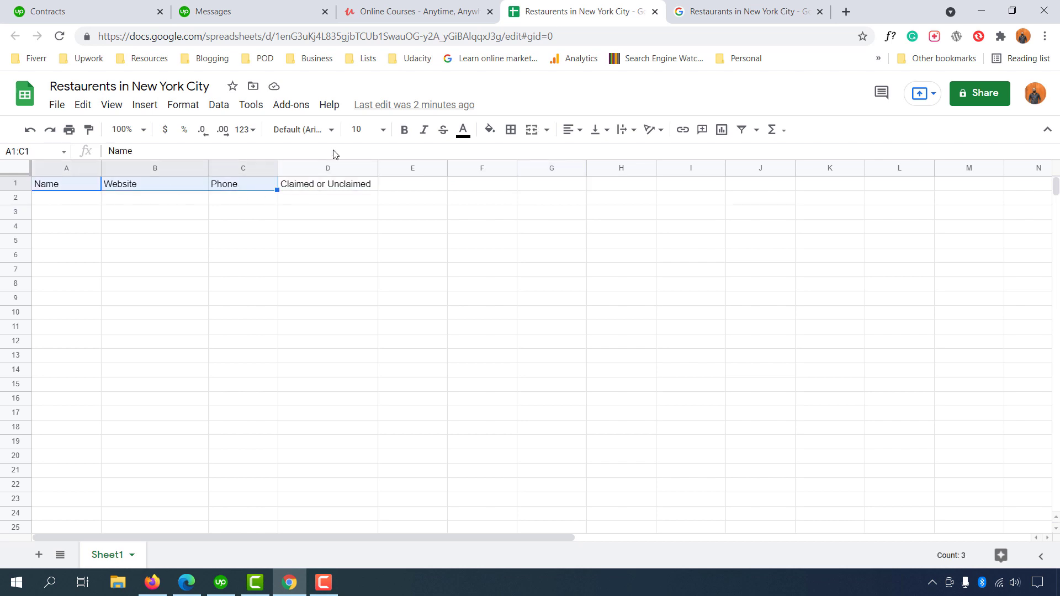
left_click(313, 189)
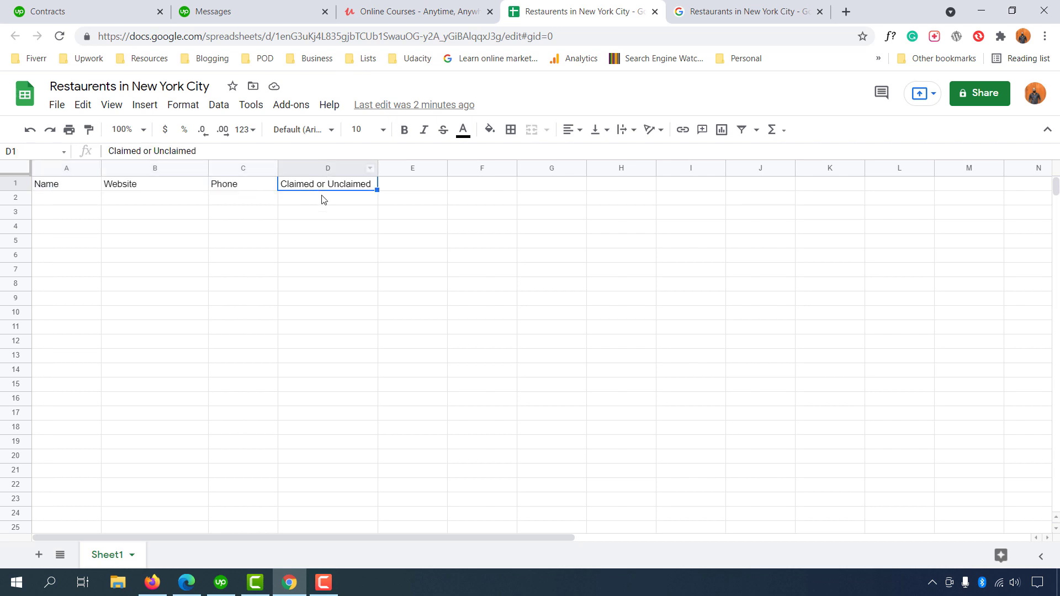
left_click(51, 202)
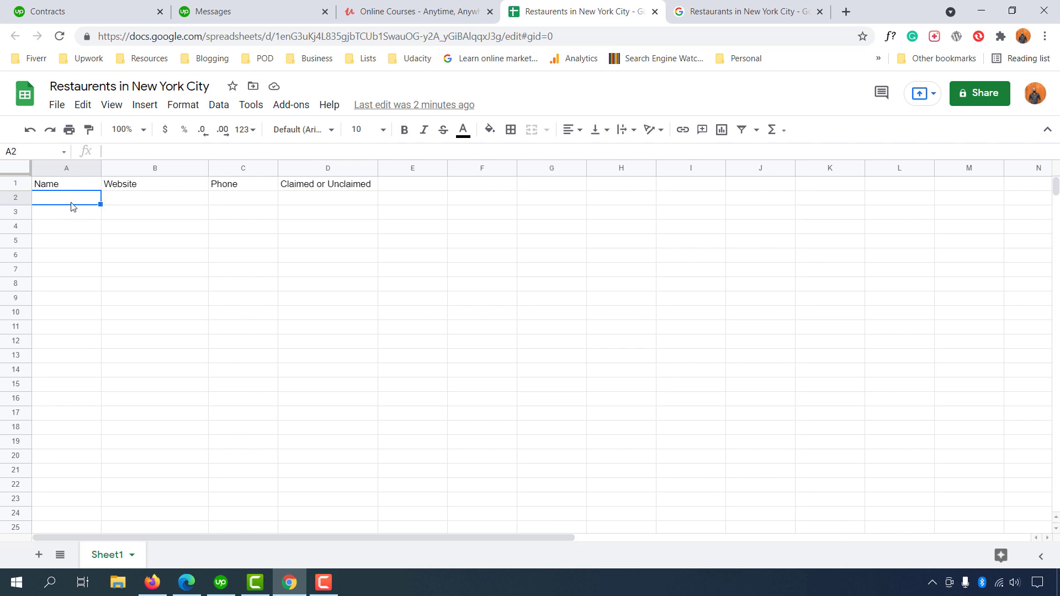
left_click(128, 204)
left_click(230, 201)
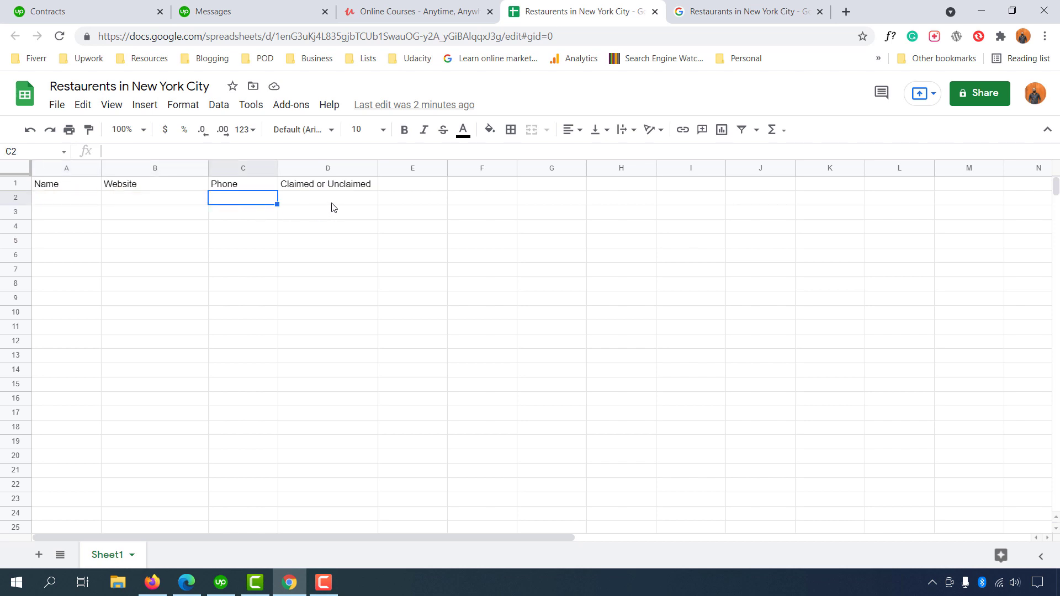
left_click(326, 204)
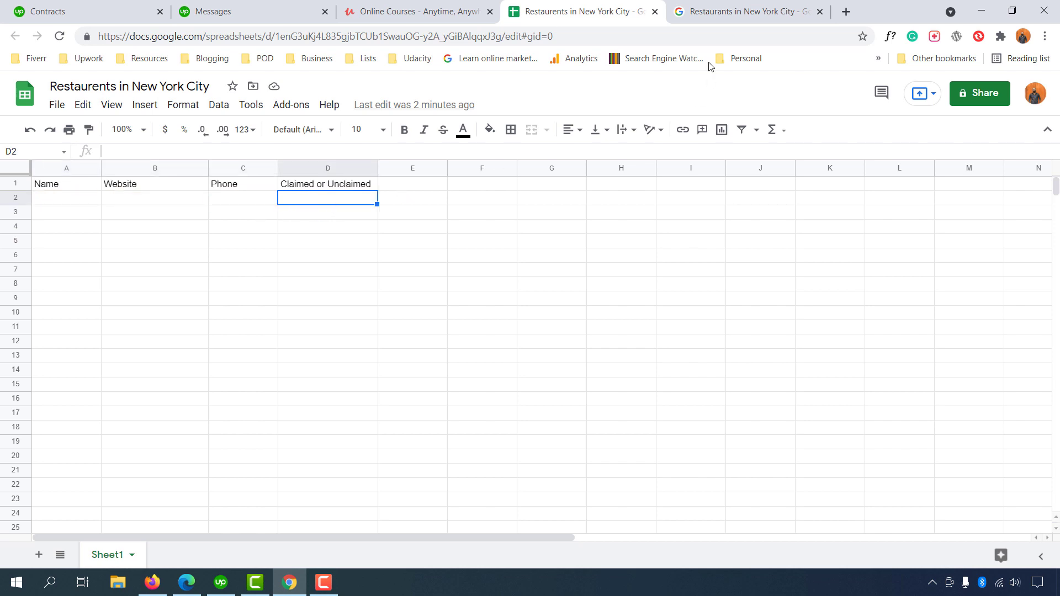
- Switch to the Google restaurant results, open the Milu listing and review its name, address, menu link and phone details
left_click(721, 10)
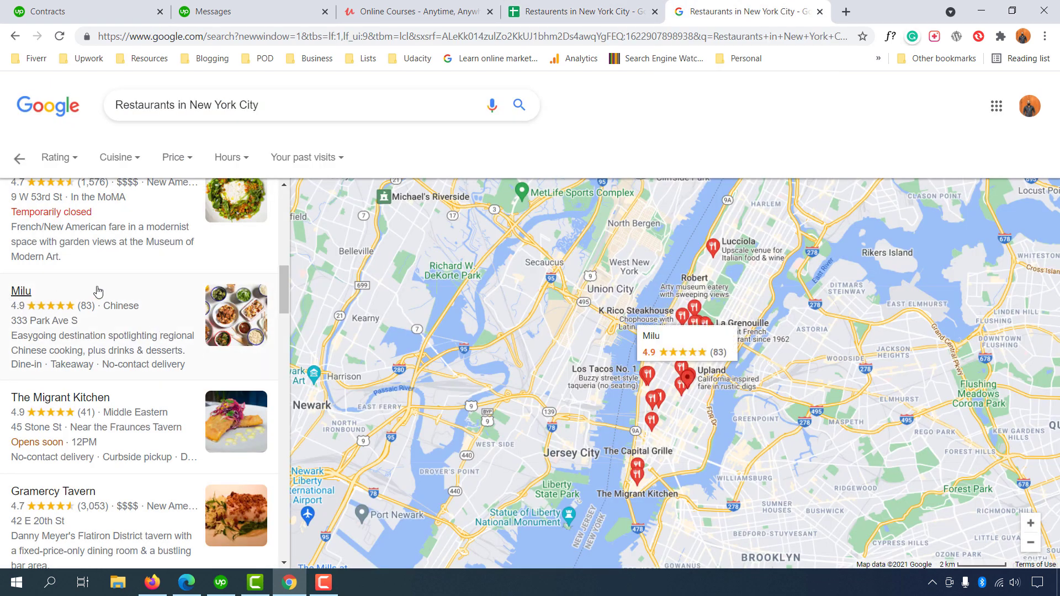
left_click(88, 344)
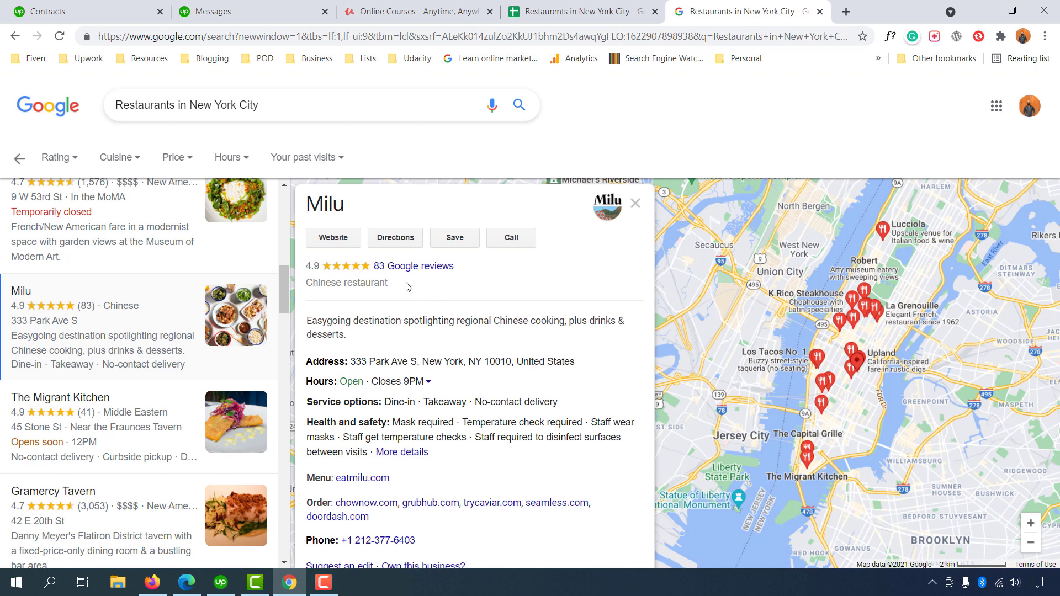
double_click(319, 201)
left_click_drag(366, 359, 542, 361)
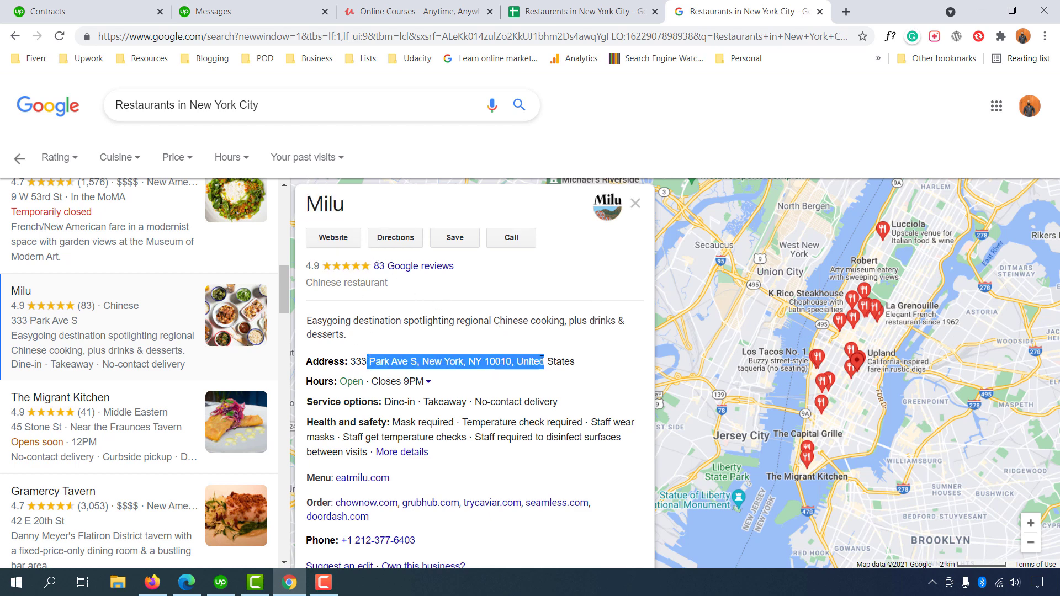
scroll(512, 447, "down", 1)
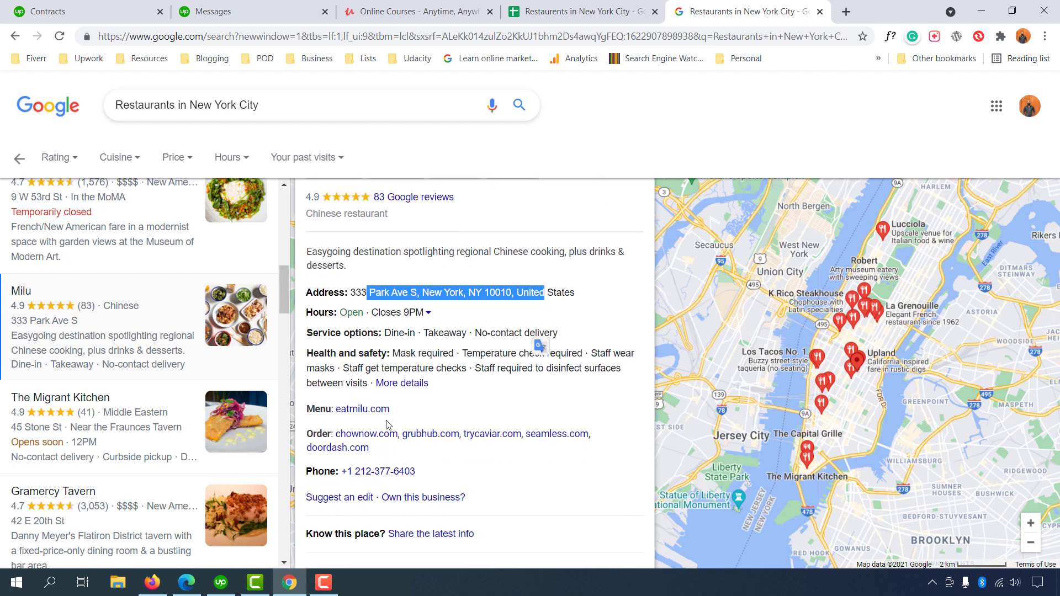
scroll(368, 414, "up", 1)
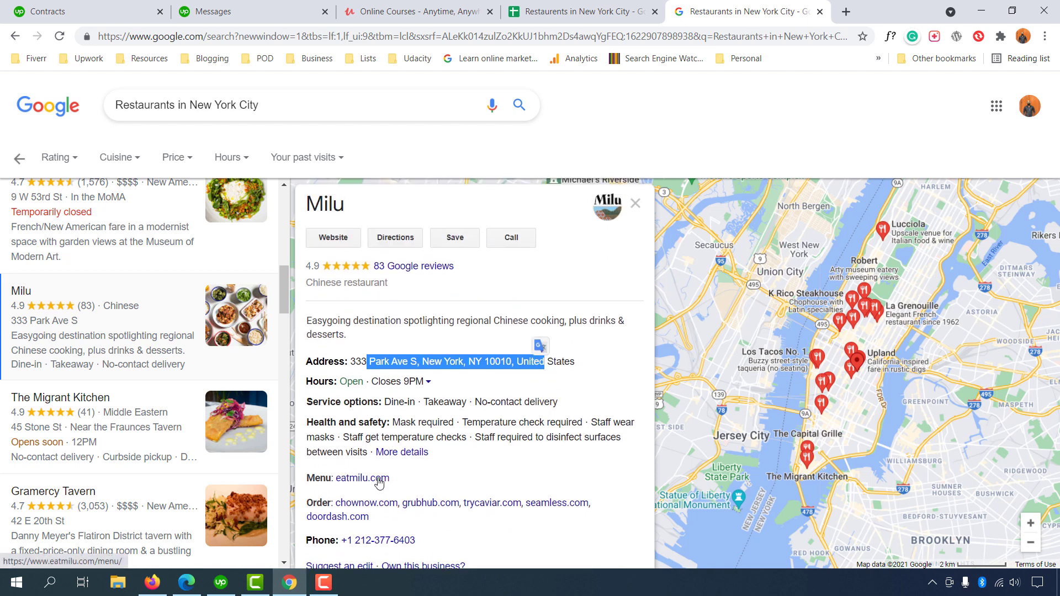
- Copy the restaurant name Milu from its listing into cell A2 of the spreadsheet
double_click(321, 207)
right_click(323, 208)
left_click(341, 220)
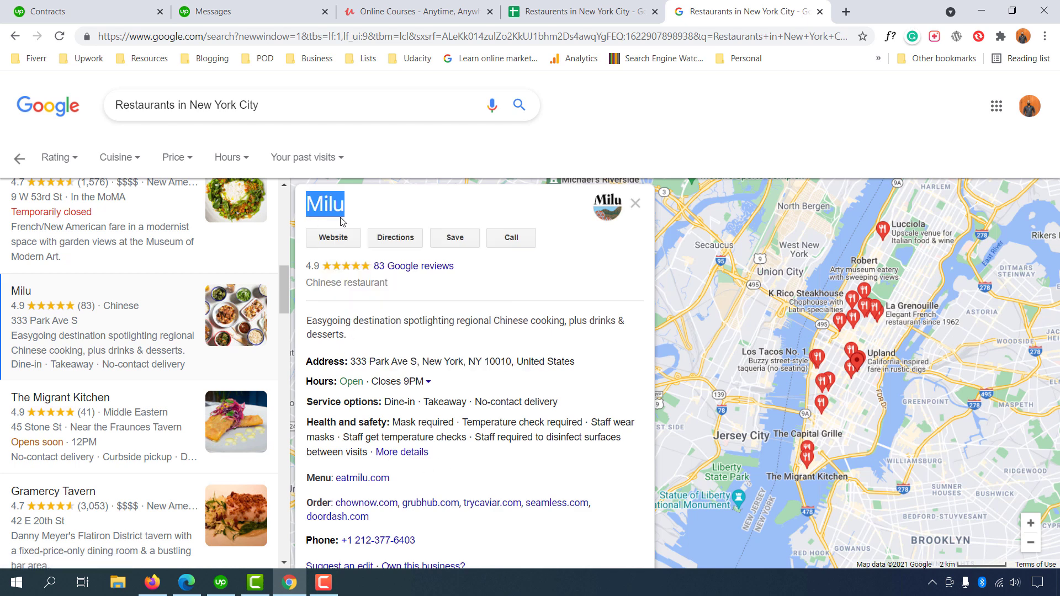
left_click(575, 4)
double_click(59, 200)
right_click(58, 198)
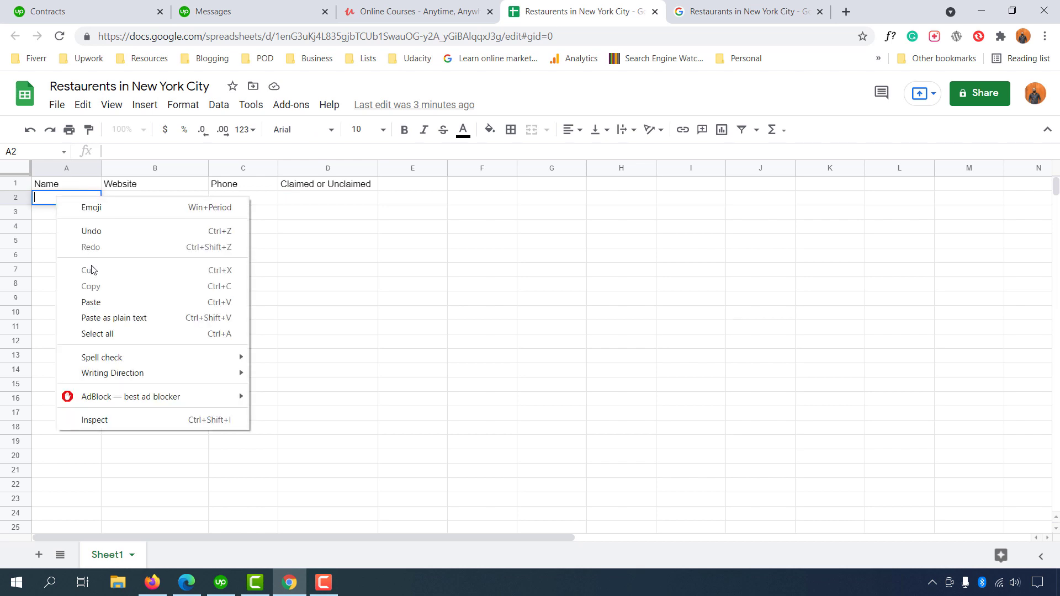
left_click(91, 302)
left_click(119, 254)
- Open Milu's website from its Google listing and copy the site's URL
left_click(118, 199)
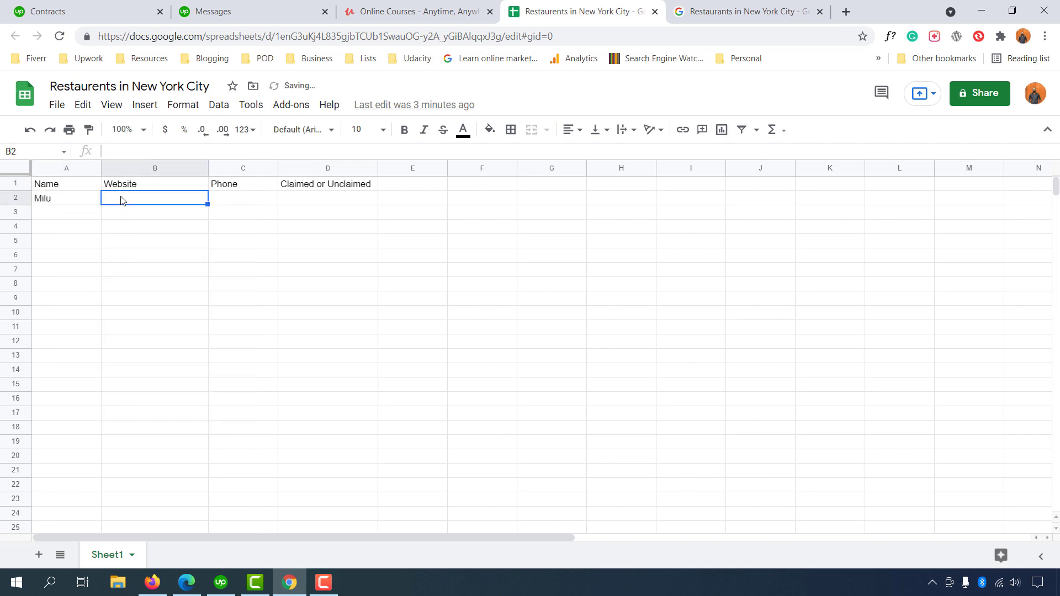
left_click(734, 12)
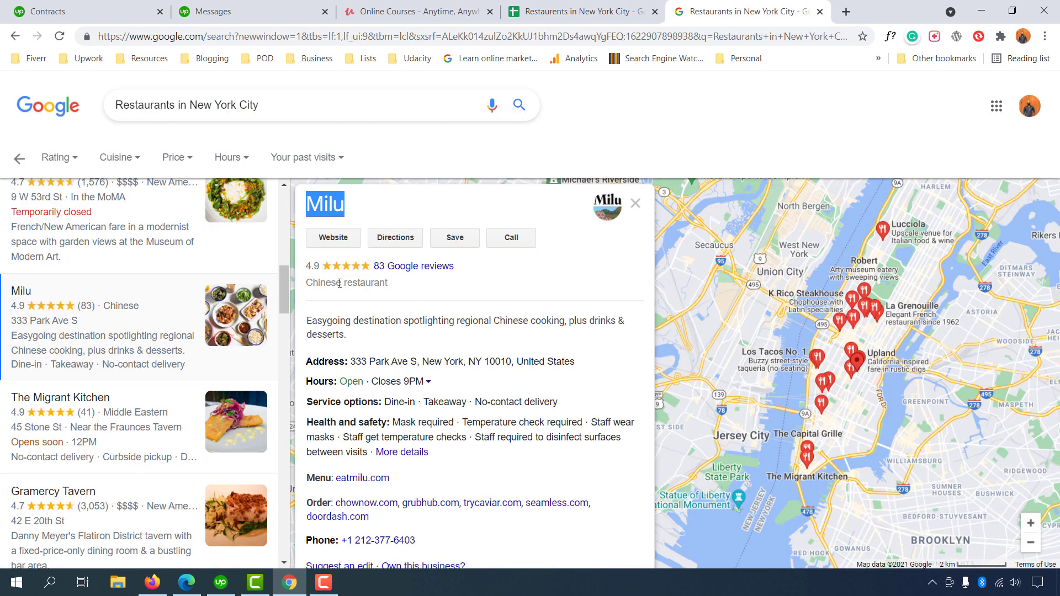
left_click(333, 238)
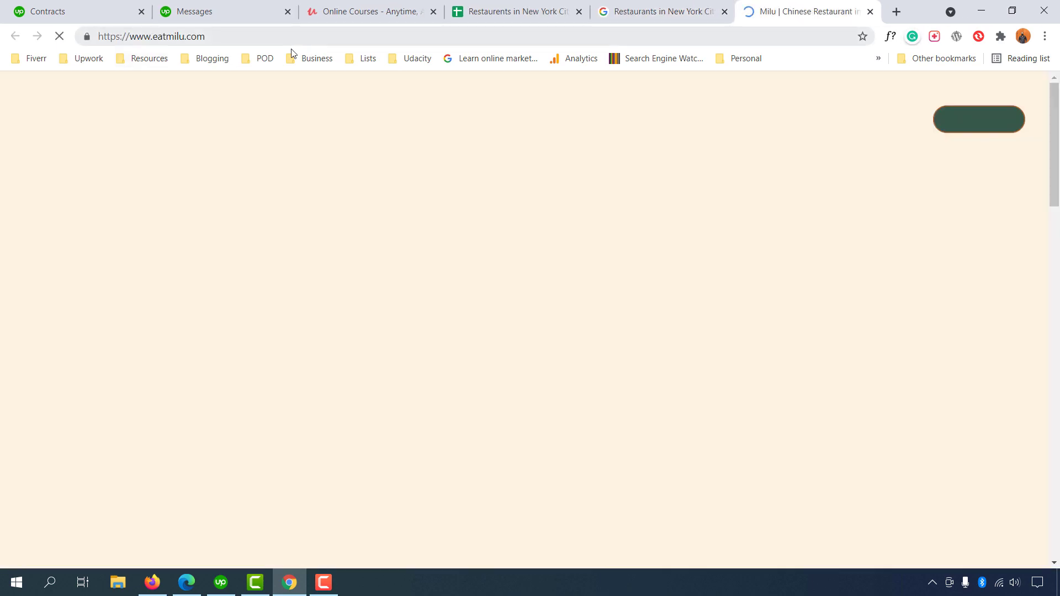
left_click(209, 36)
right_click(208, 36)
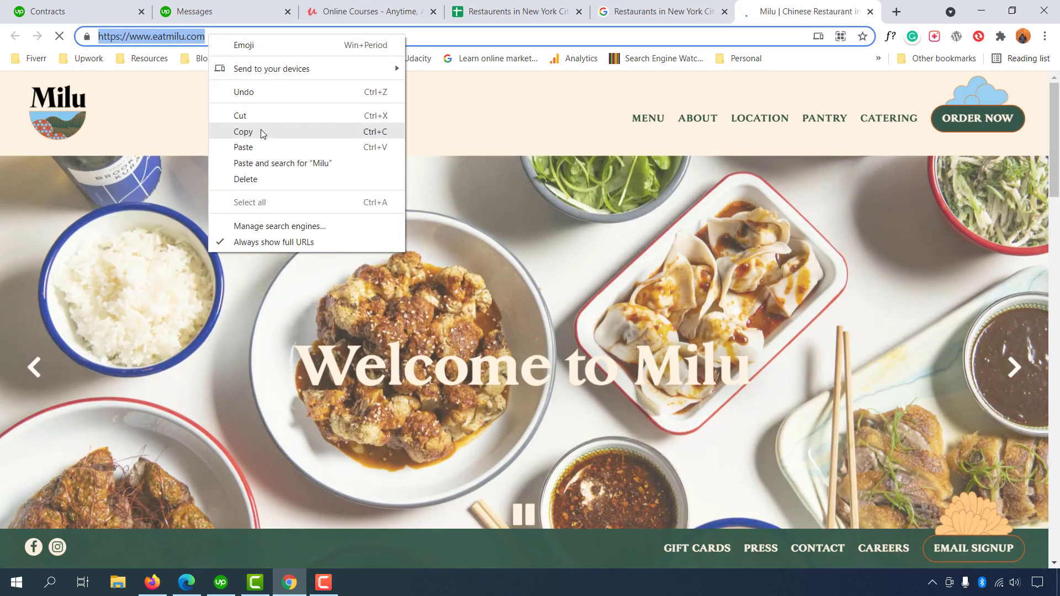
left_click(260, 131)
left_click(513, 11)
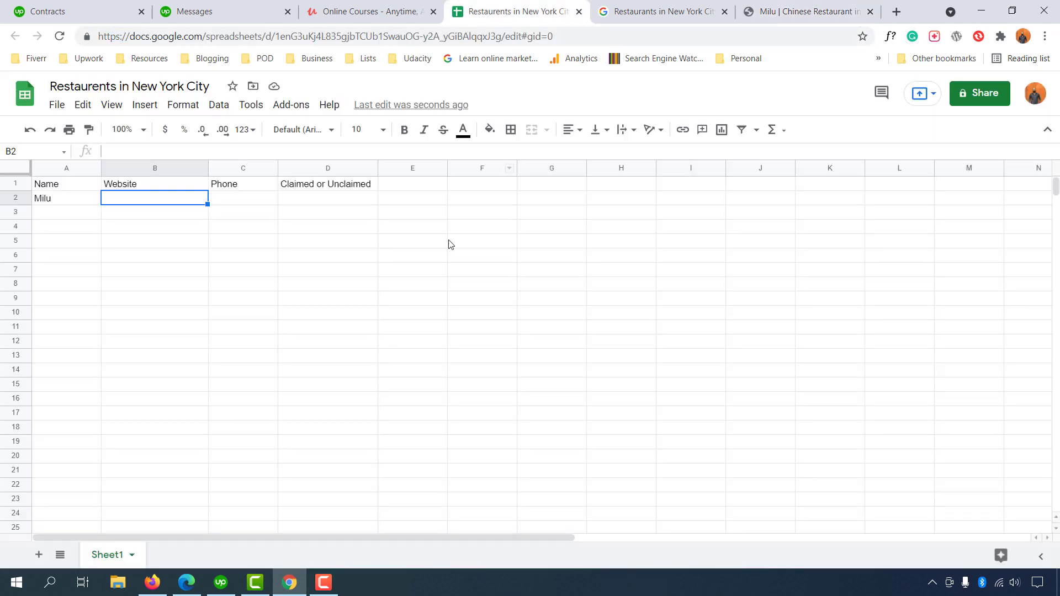
right_click(186, 203)
double_click(177, 201)
right_click(168, 200)
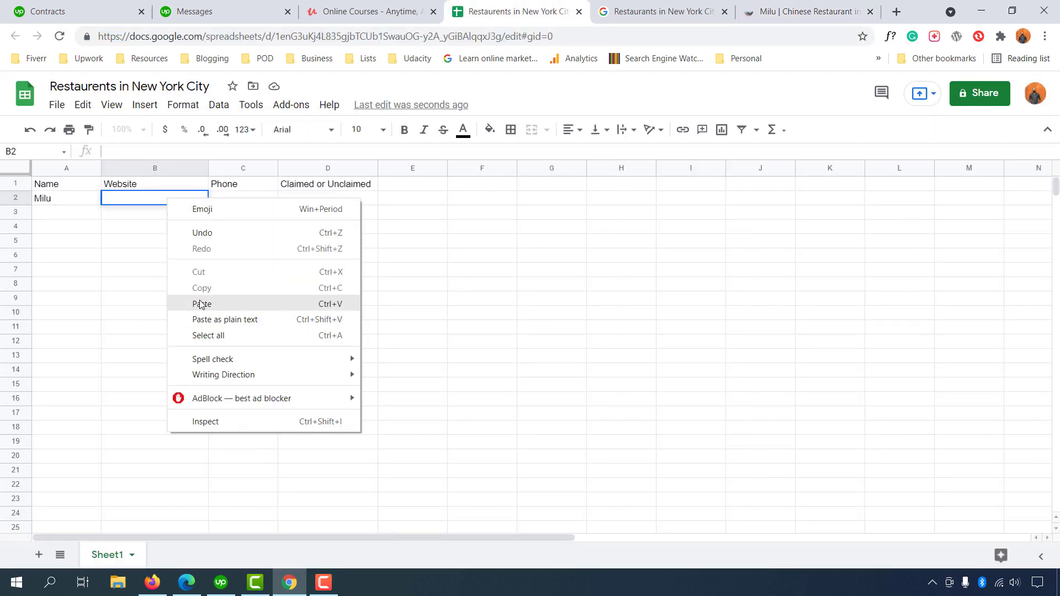
left_click(201, 304)
left_click(188, 269)
- Go back to Milu's Google listing and copy its phone number without the country code
left_click(224, 202)
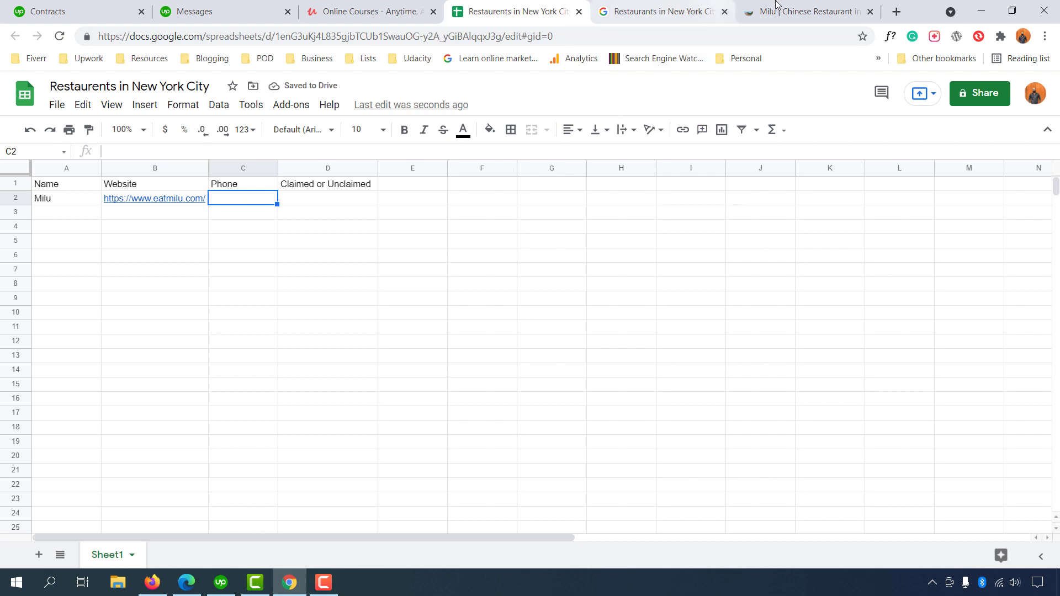
left_click(659, 8)
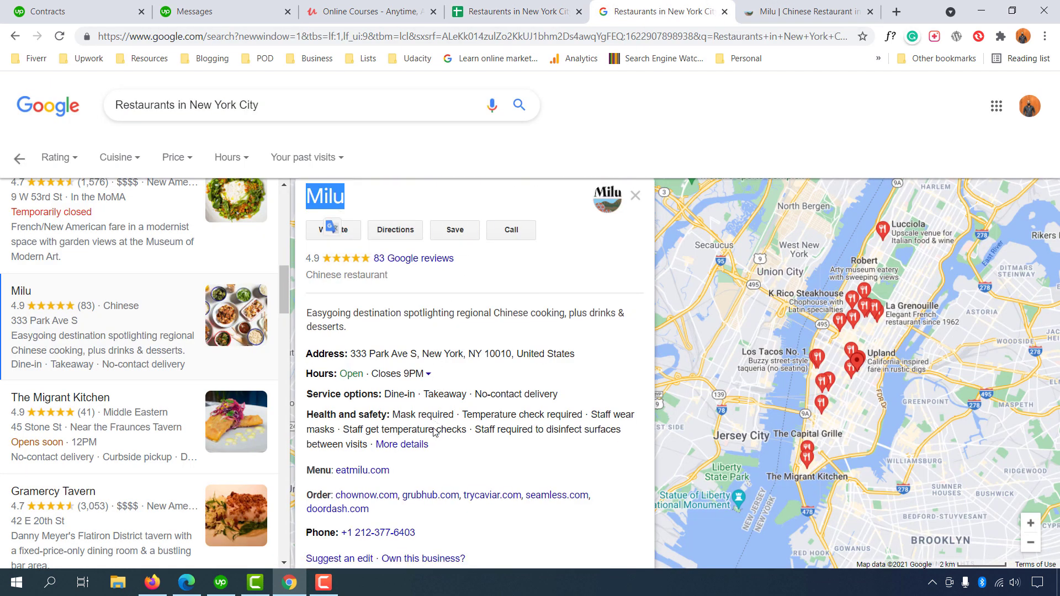
scroll(387, 431, "down", 1)
scroll(420, 437, "up", 1)
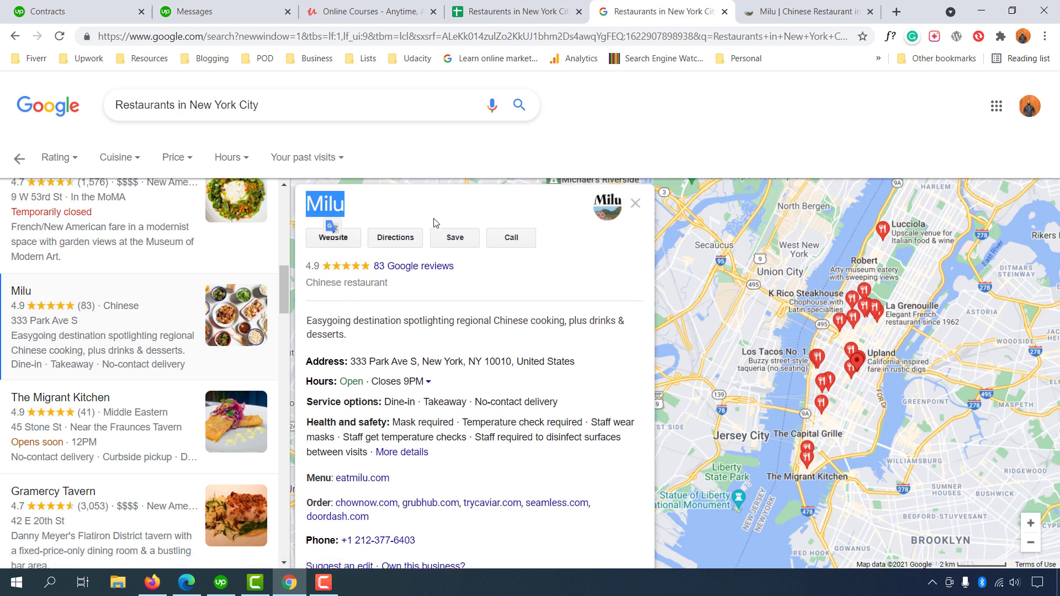
scroll(376, 342, "down", 2)
left_click_drag(418, 403, 358, 402)
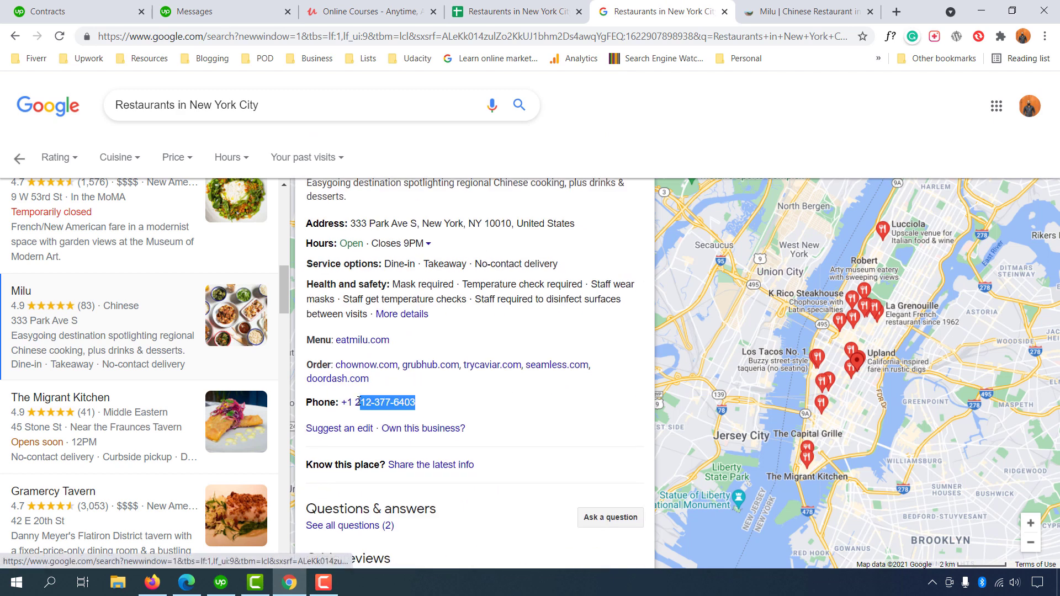
right_click(356, 403)
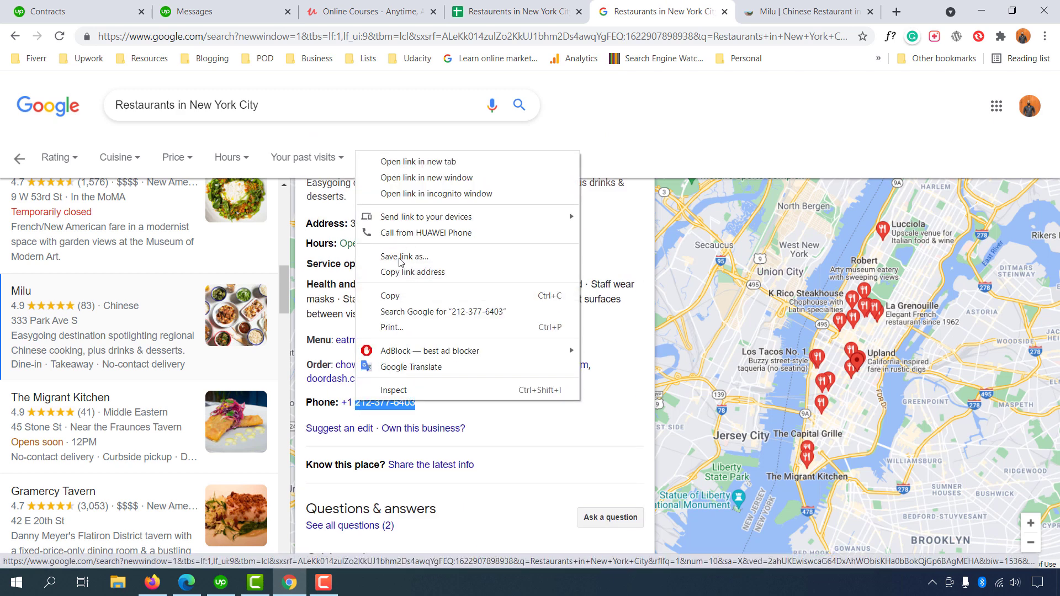
left_click(399, 297)
- Return to the spreadsheet and paste the copied phone number into the Phone cell C2
left_click(508, 11)
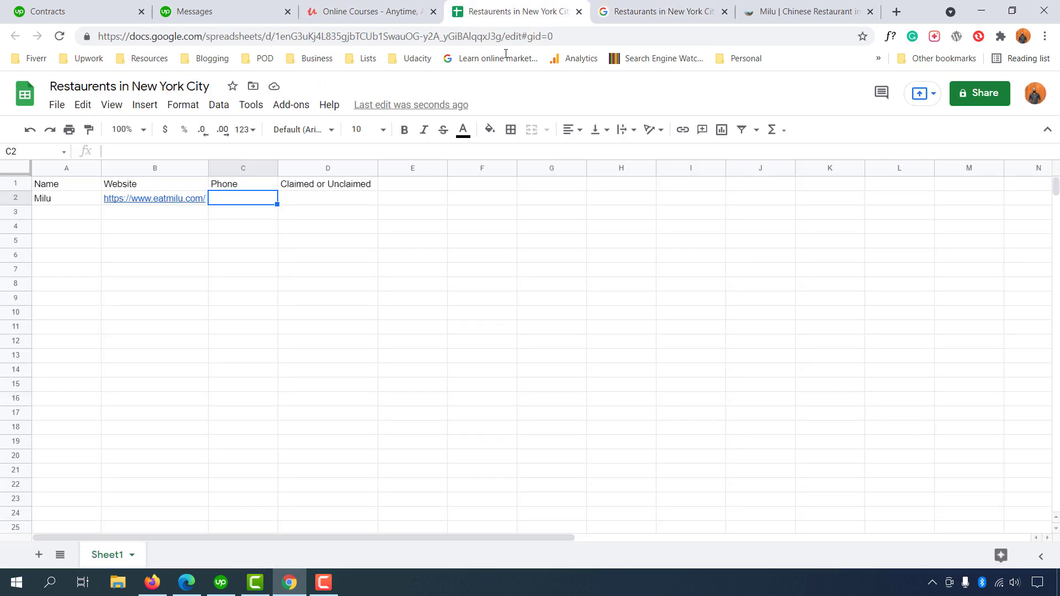
double_click(250, 199)
right_click(249, 198)
left_click(287, 298)
left_click(268, 286)
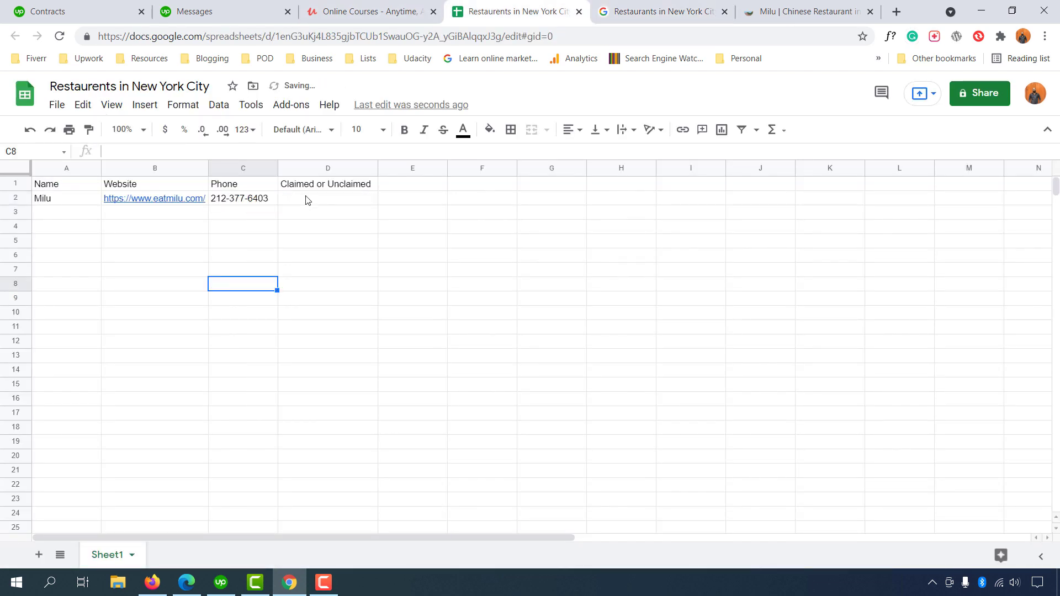
- Check the phone number on the Contact page of Milu's website and view the restaurant's linked Instagram profile
left_click(307, 200)
left_click(783, 6)
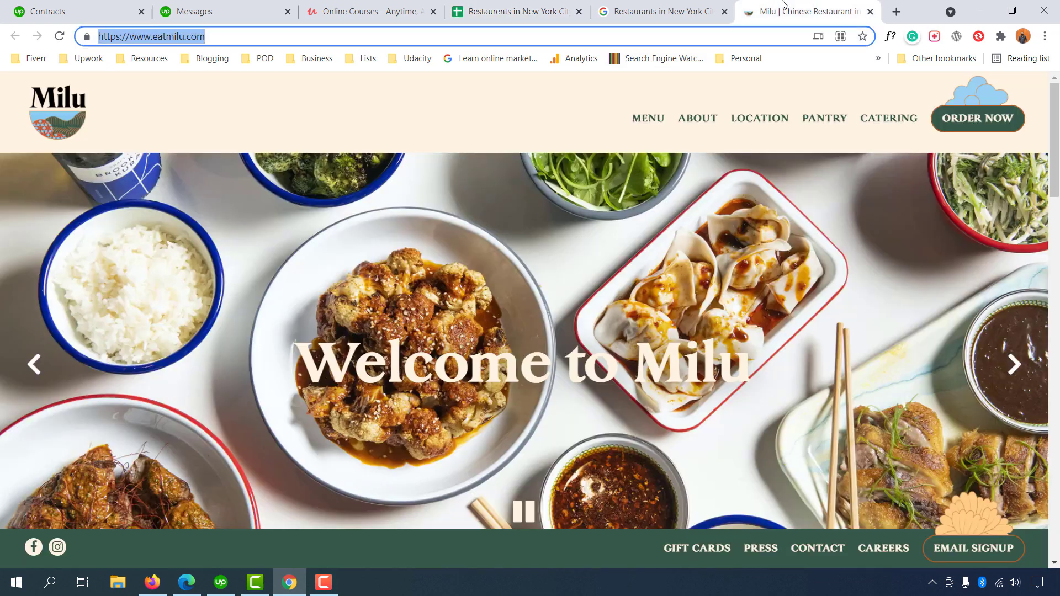
left_click_drag(1055, 191, 1054, 298)
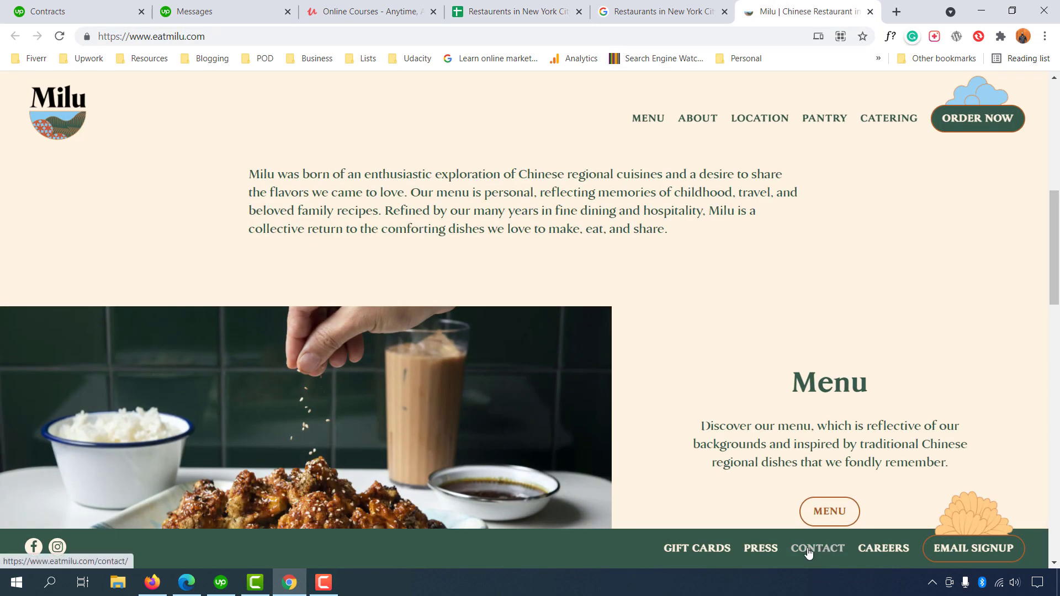
left_click(808, 552)
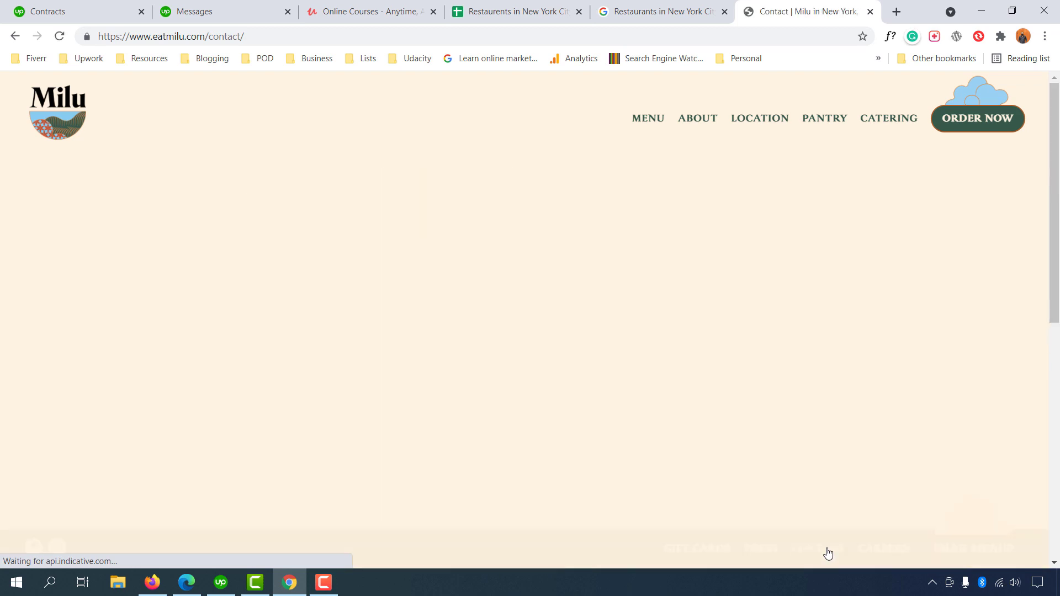
left_click_drag(677, 341, 368, 359)
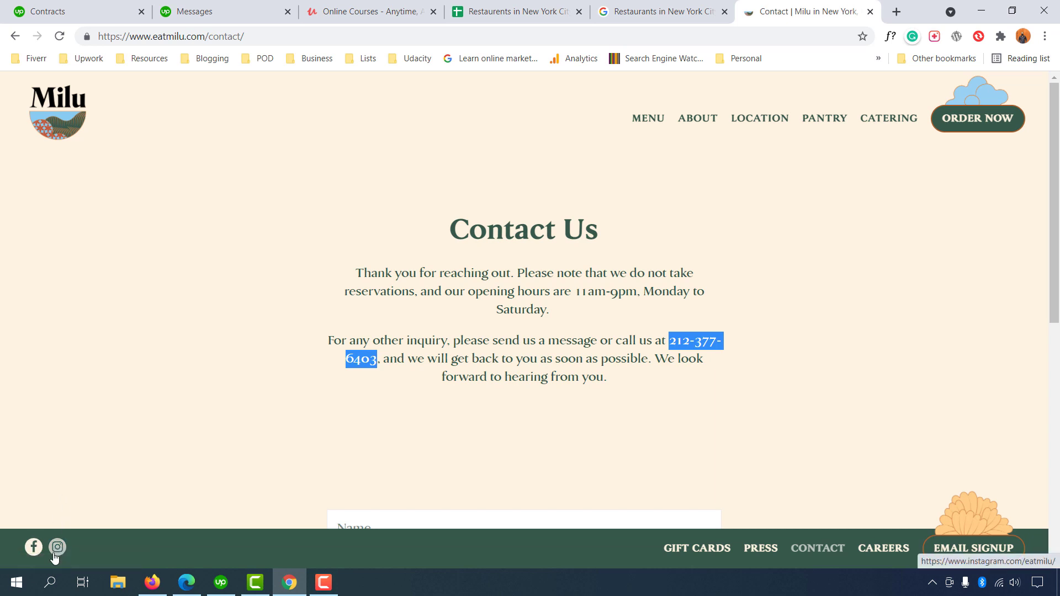
left_click(57, 548)
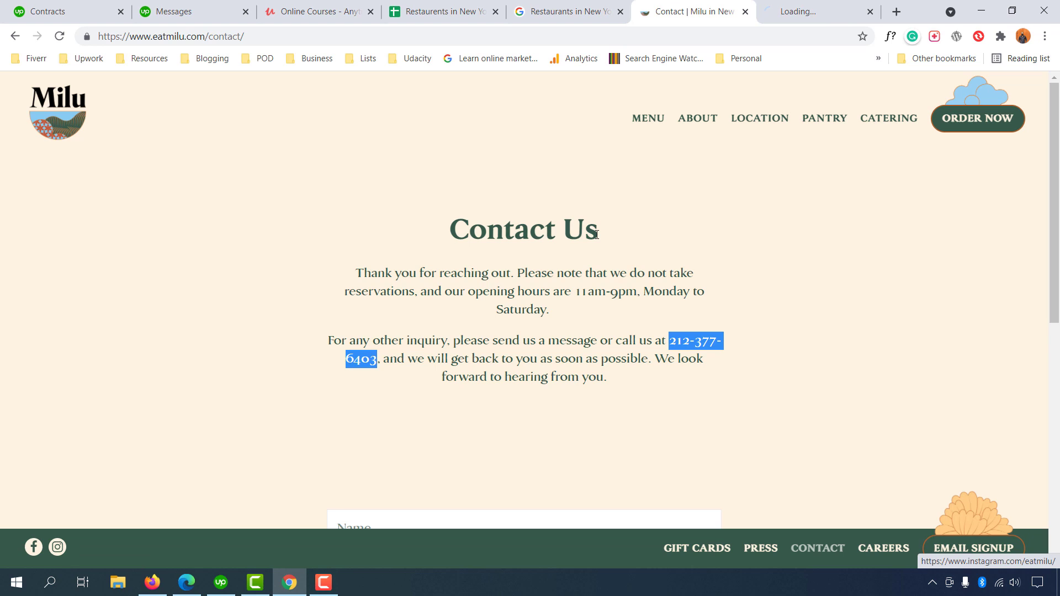
left_click(818, 11)
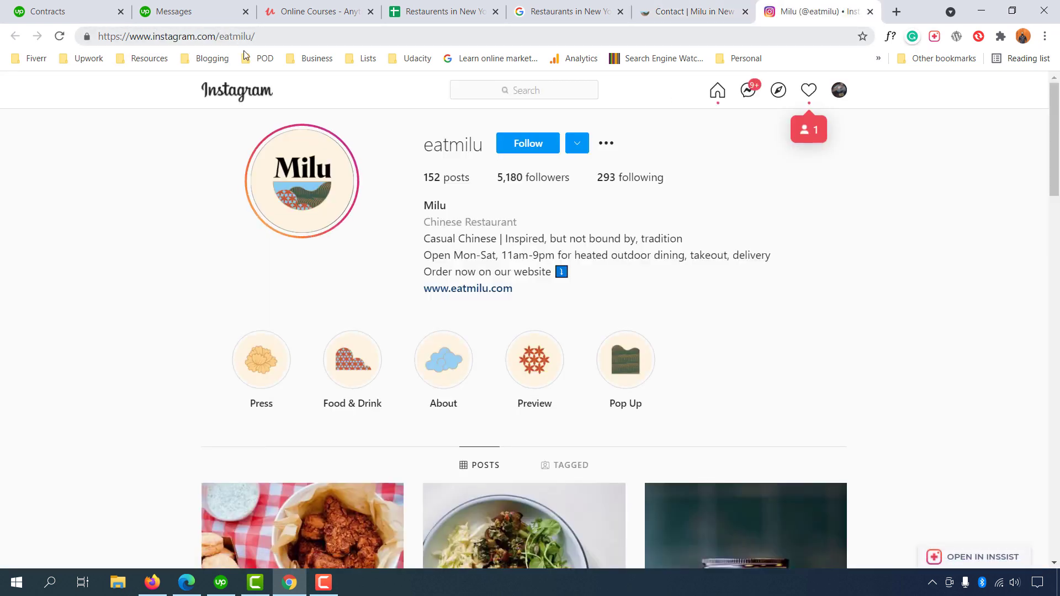
- Return to the spreadsheet and review the phone number entered for Milu in cell C2
left_click(441, 14)
left_click(238, 197)
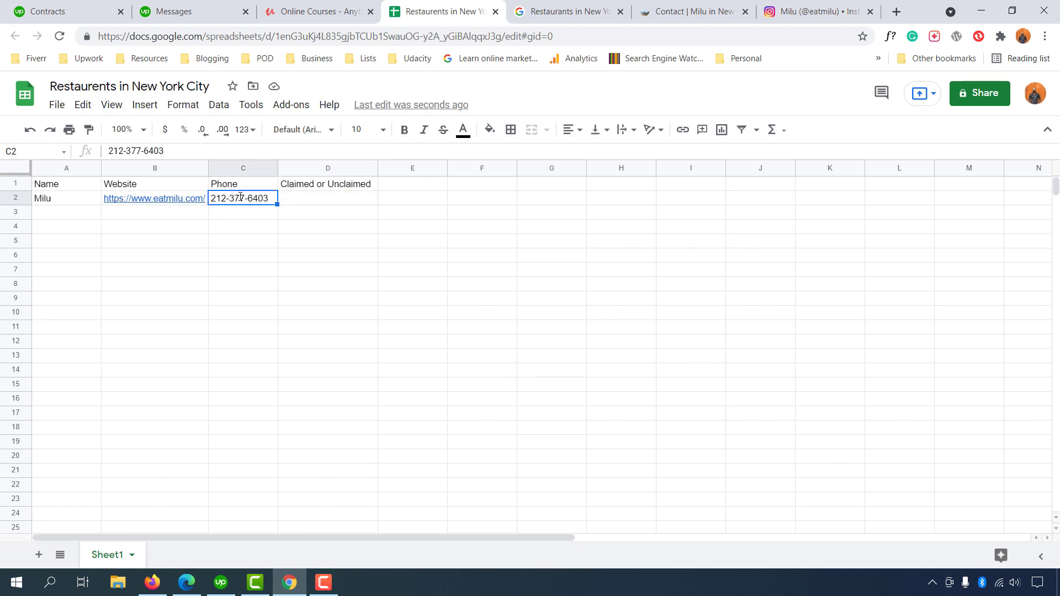
double_click(238, 196)
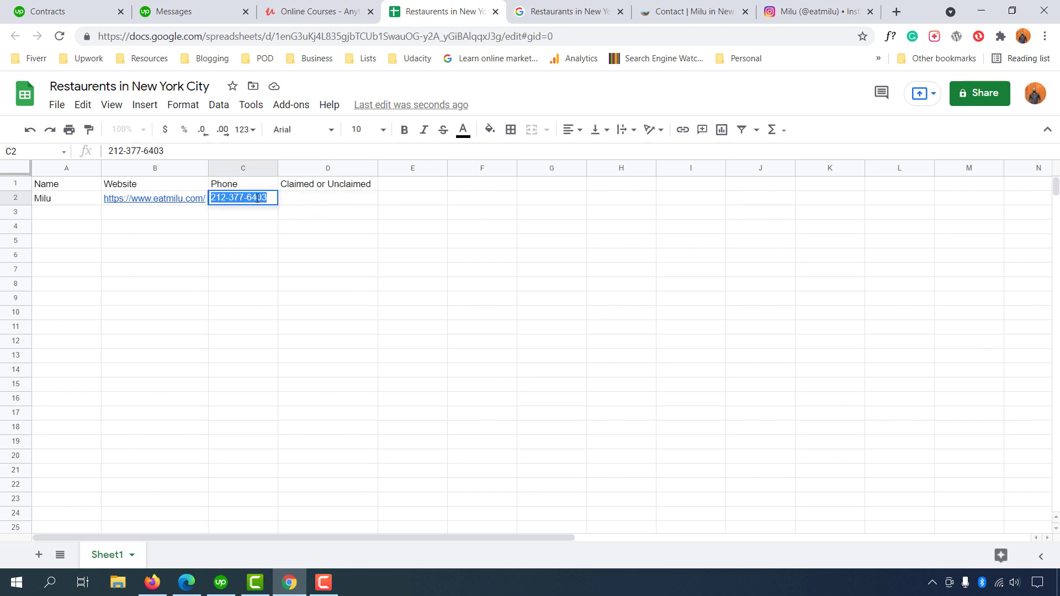
right_click(258, 197)
left_click(274, 262)
left_click(241, 243)
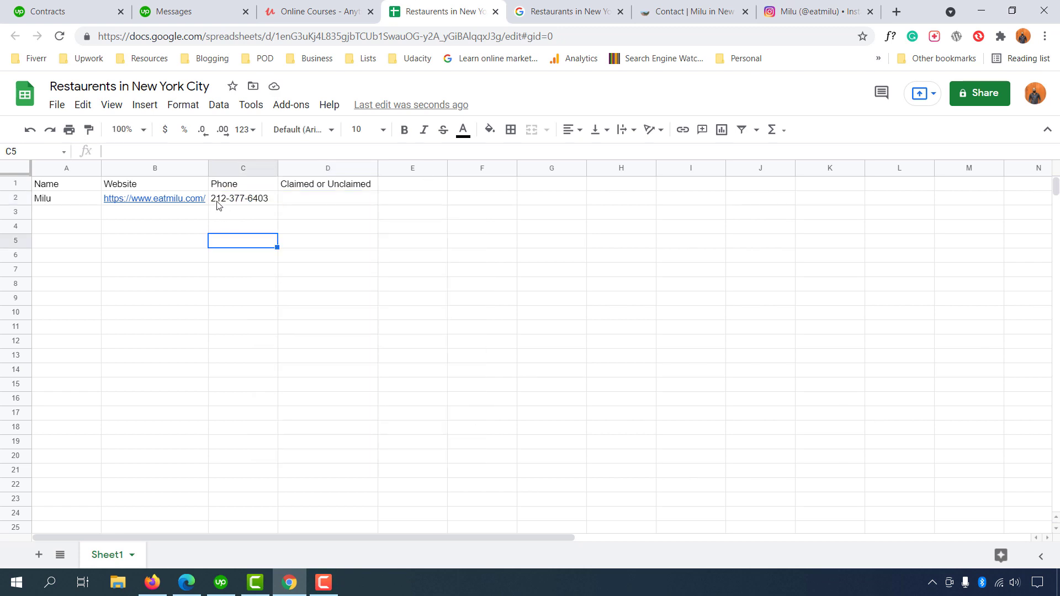
- Compare the phone number on Milu's Google listing with the one on the restaurant website's Contact page
left_click(568, 11)
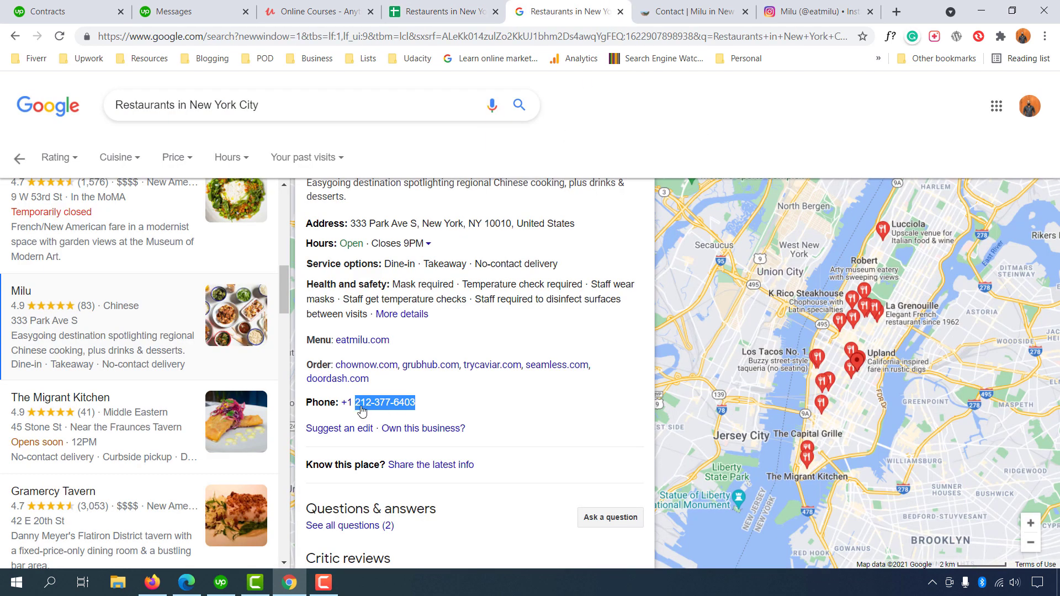
left_click(818, 11)
left_click(694, 11)
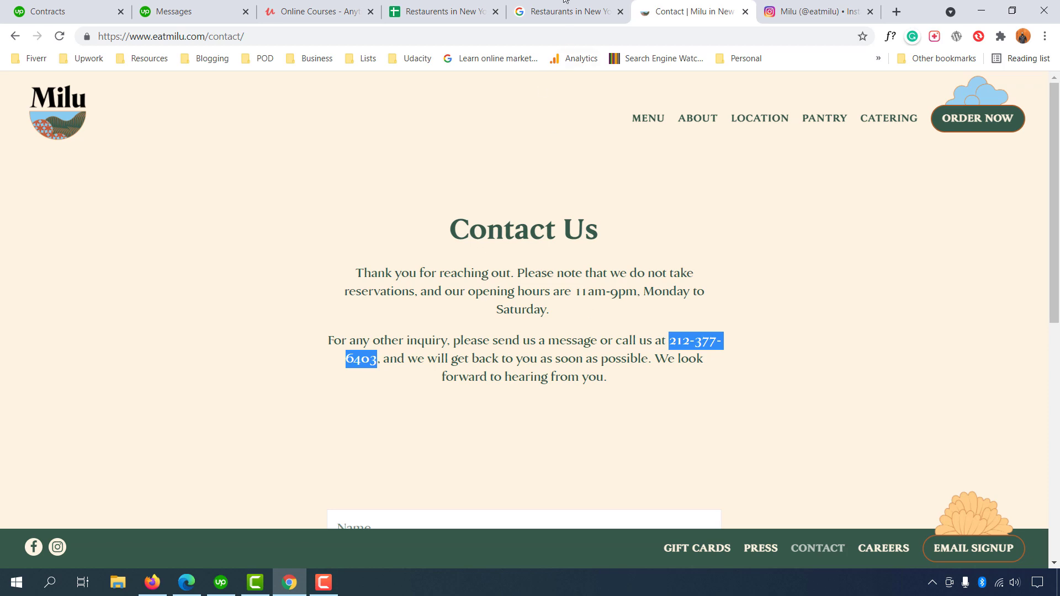
left_click(603, 6)
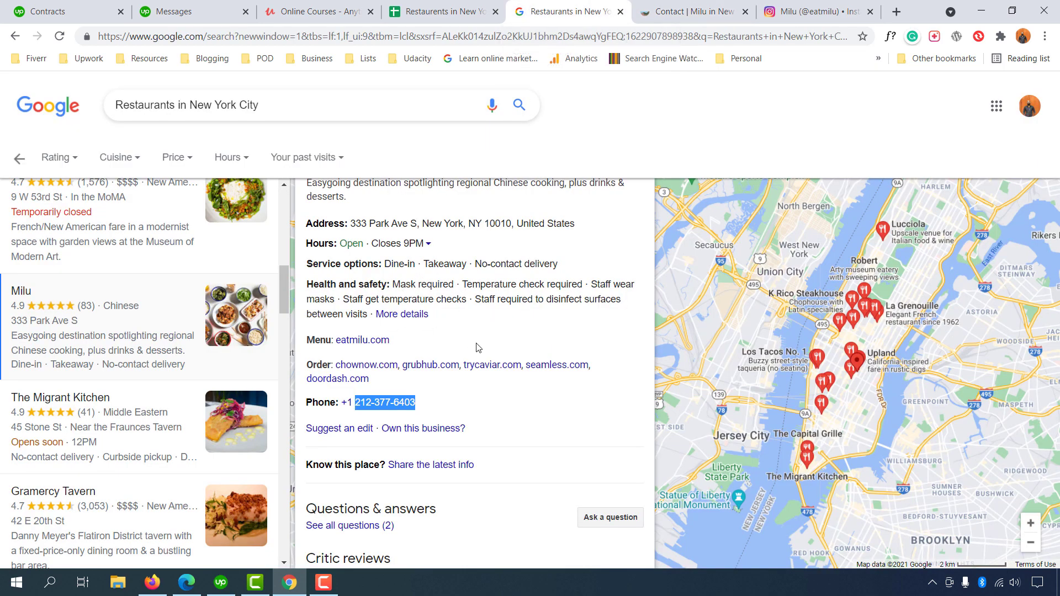
- Select Milu's Claimed or Unclaimed cell D2 in the spreadsheet, and highlight "claimed or unclaimed" in the Udemy question
key("ctrl+shift+Tab")
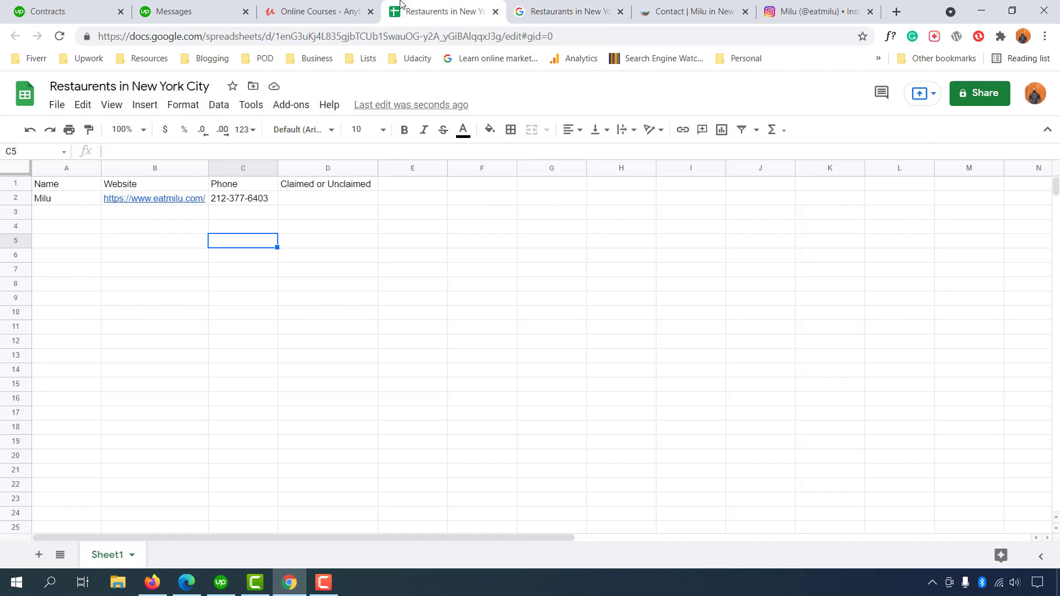
left_click(308, 204)
key("ctrl+Tab")
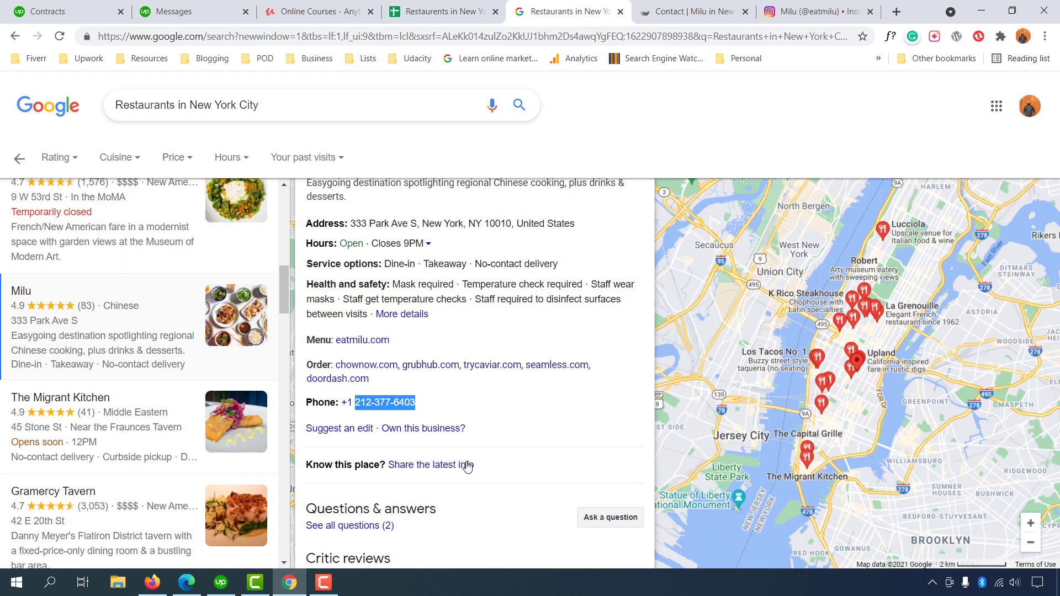
left_click(434, 11)
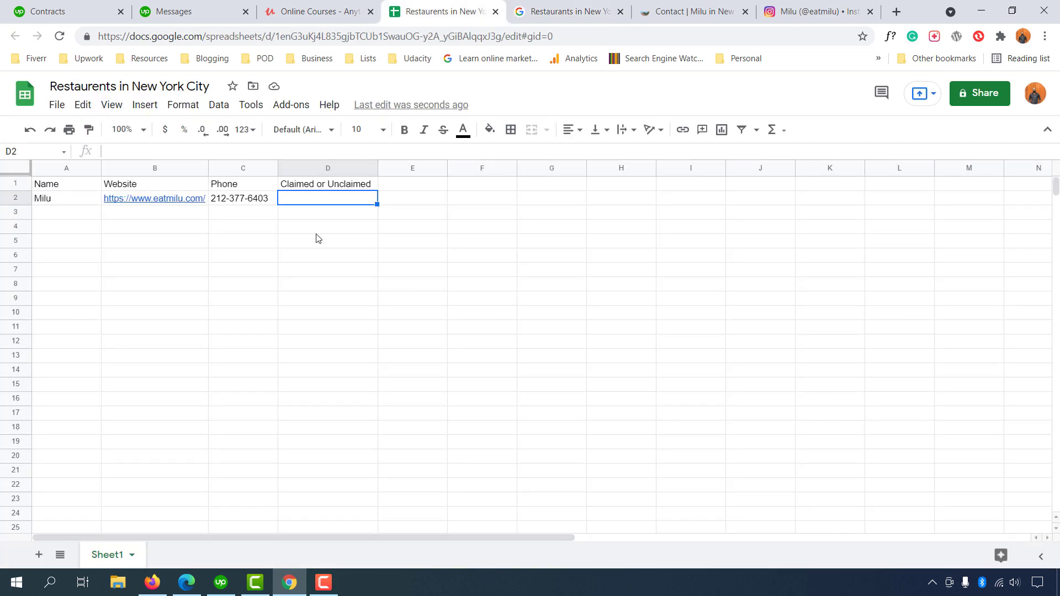
left_click(279, 7)
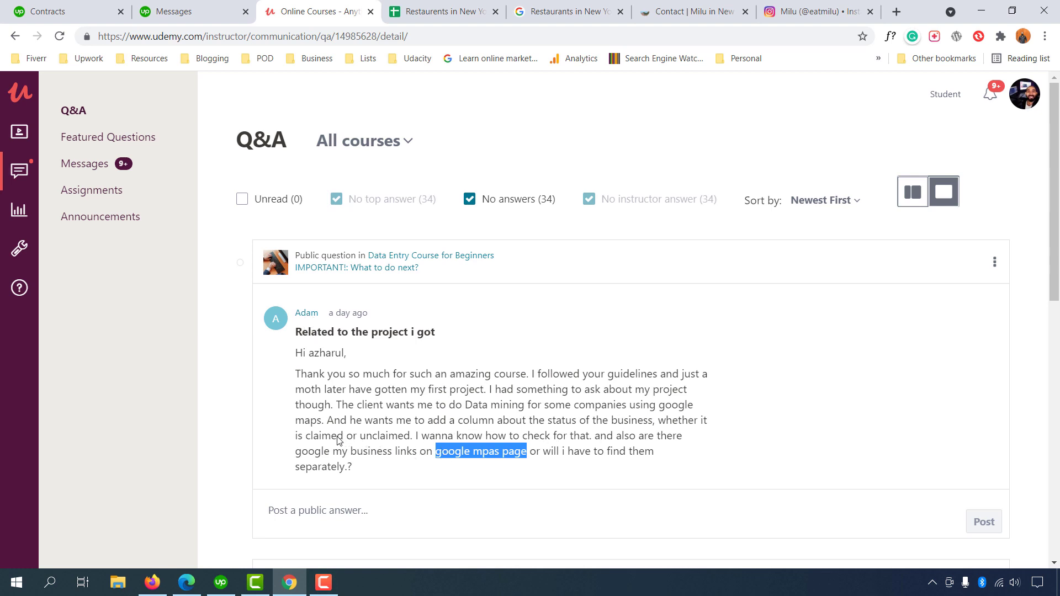
left_click_drag(339, 440, 373, 442)
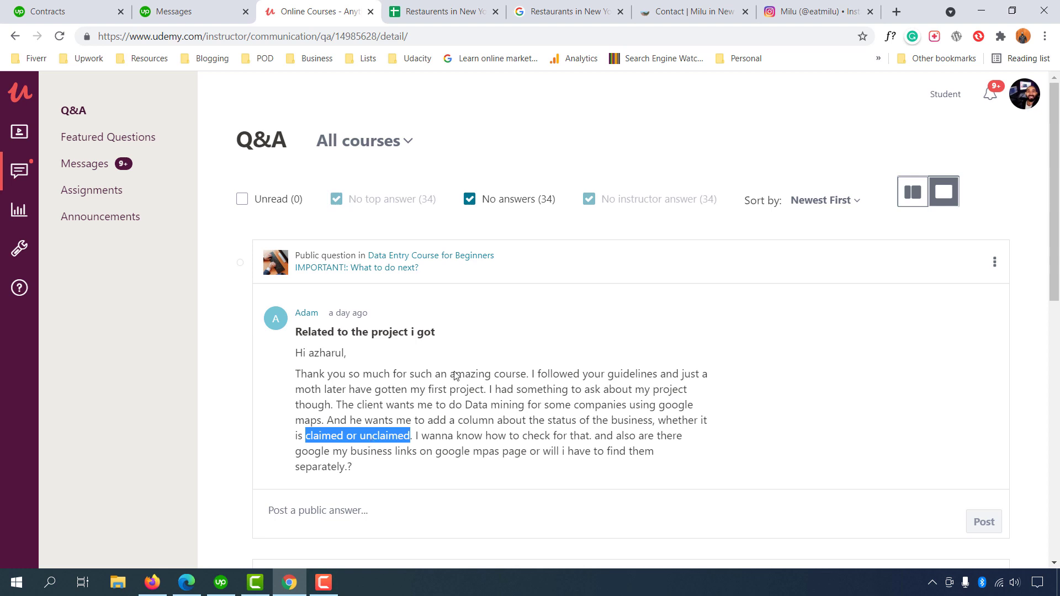
- Open the business ownership page from Milu's Google listing and check whether the profile is claimed
left_click(574, 7)
scroll(514, 351, "up", 1)
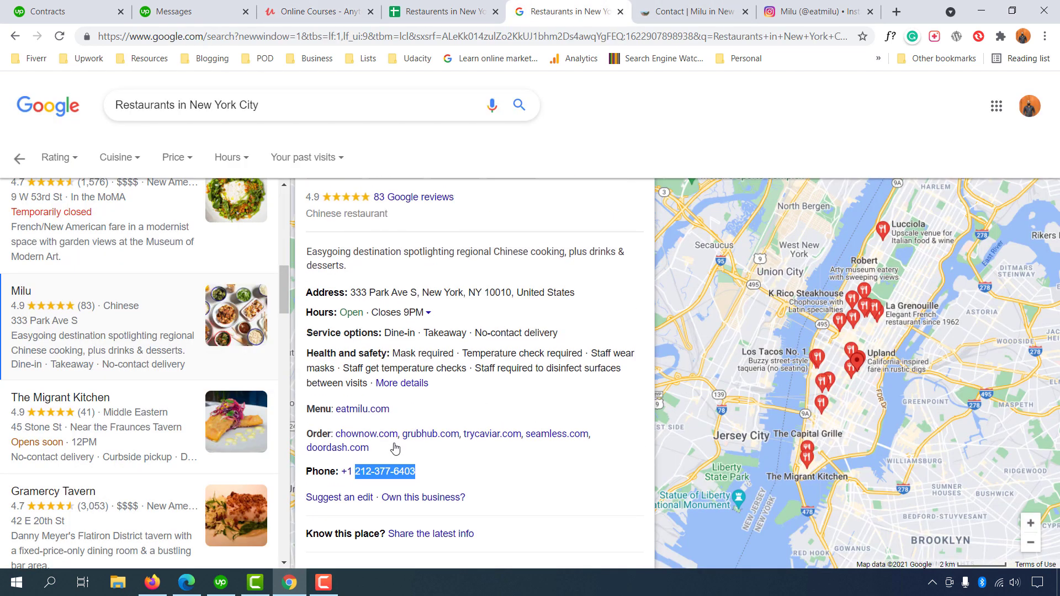
scroll(533, 403, "down", 1)
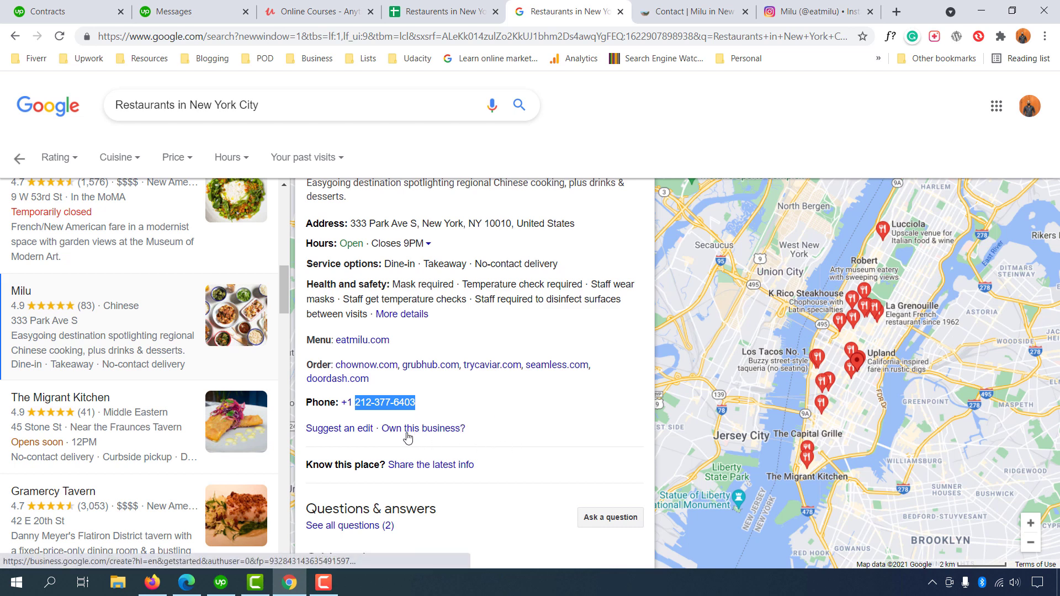
left_click(447, 435)
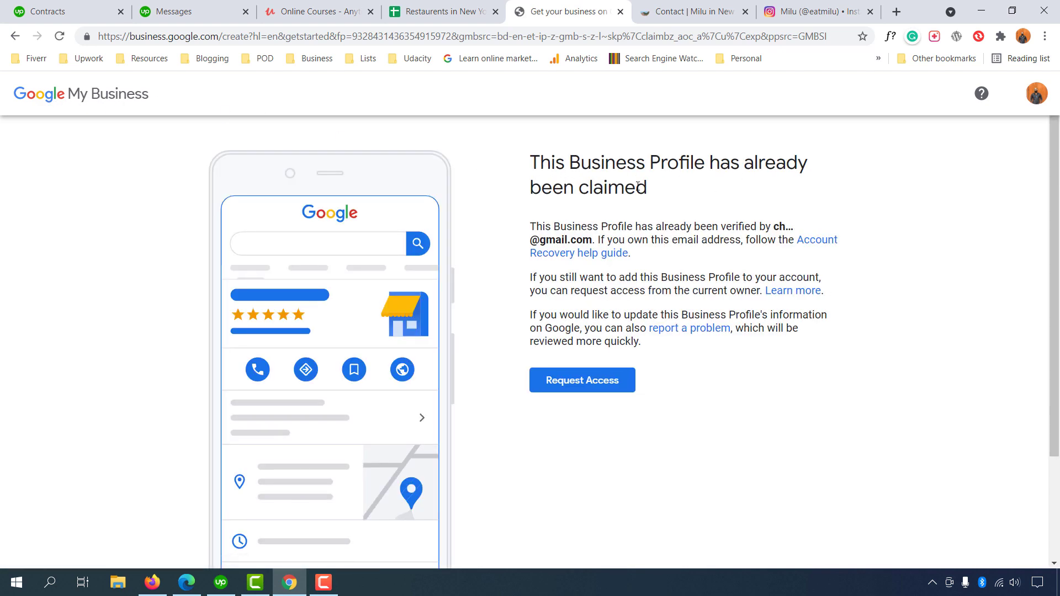
left_click_drag(657, 191, 537, 150)
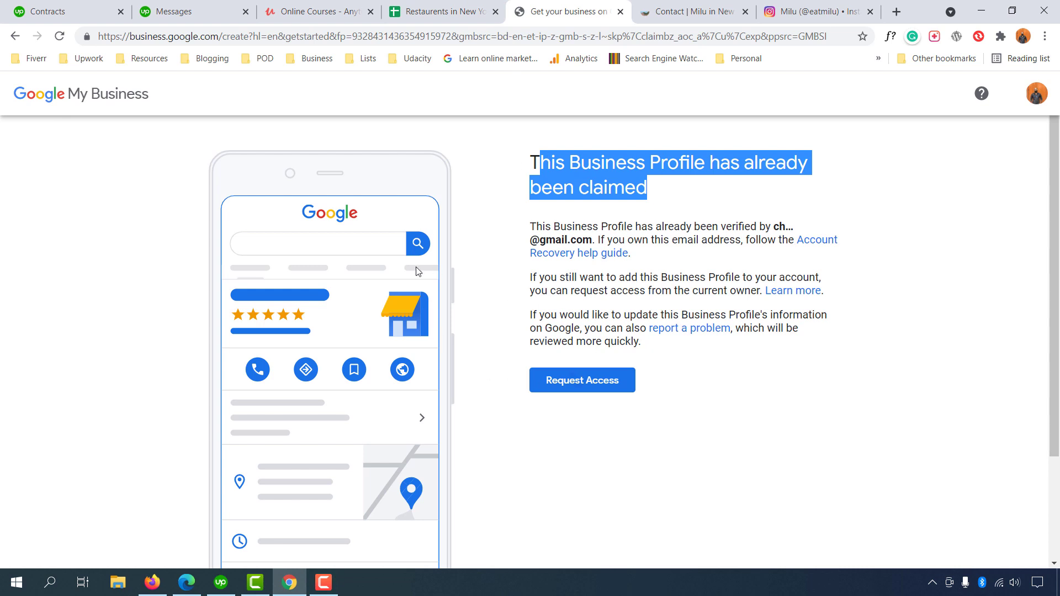
- Return to the spreadsheet and enter Claimed in cell D2 for Milu
left_click(442, 11)
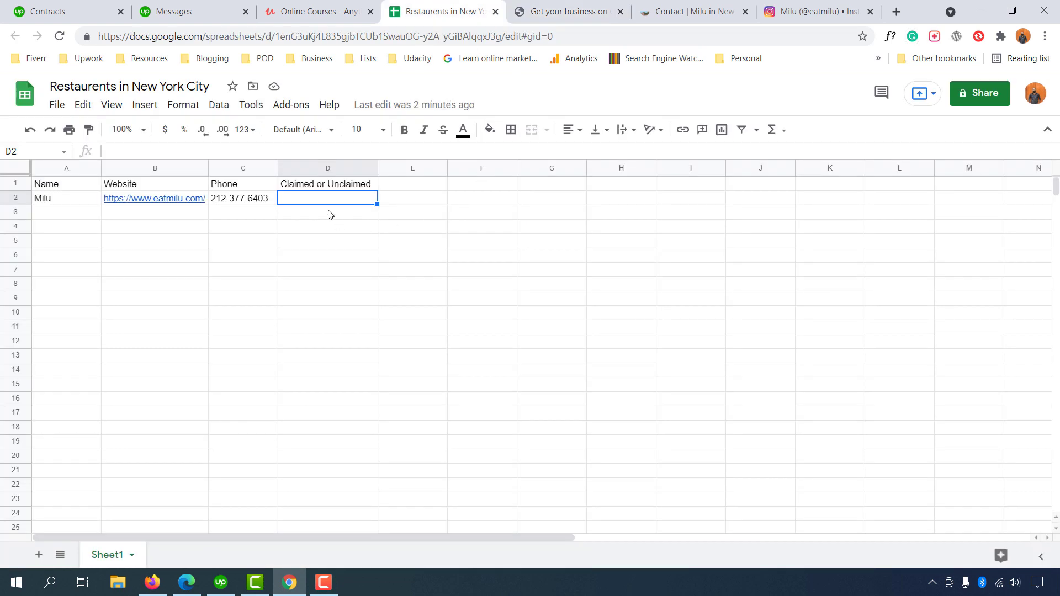
type("Clainmed")
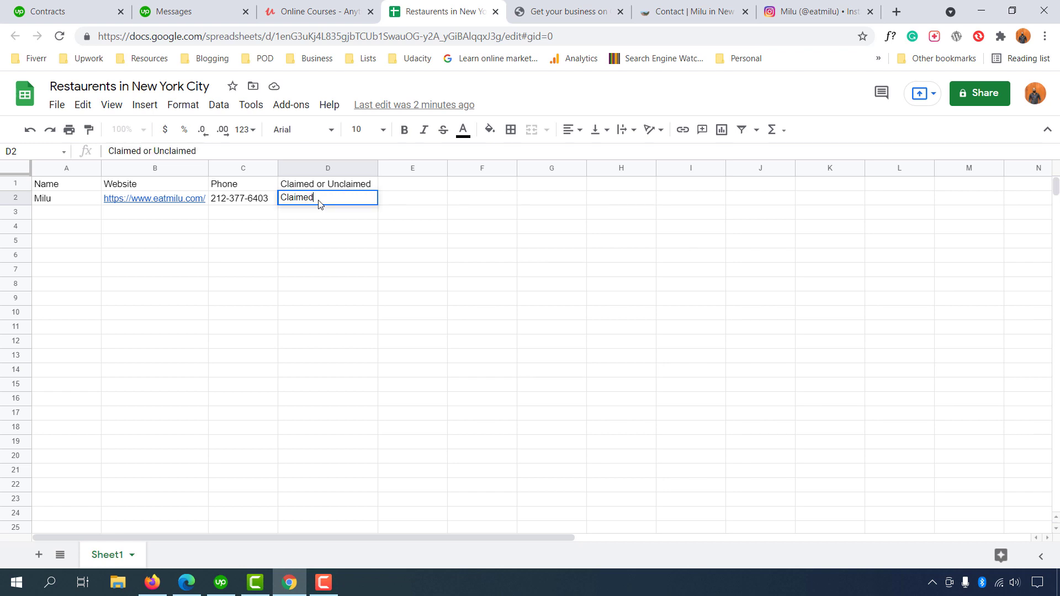
key("Return")
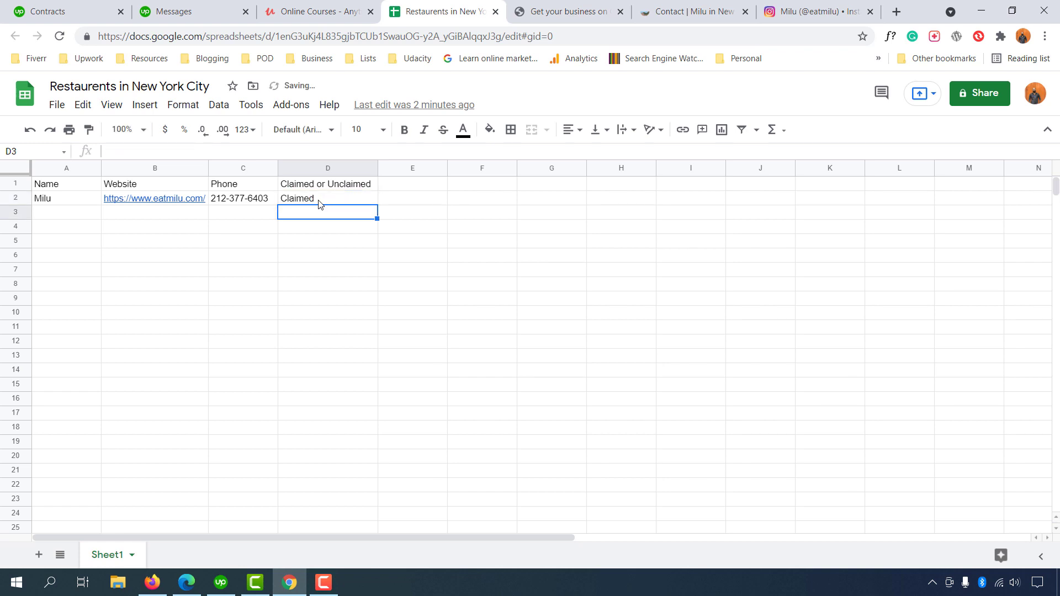
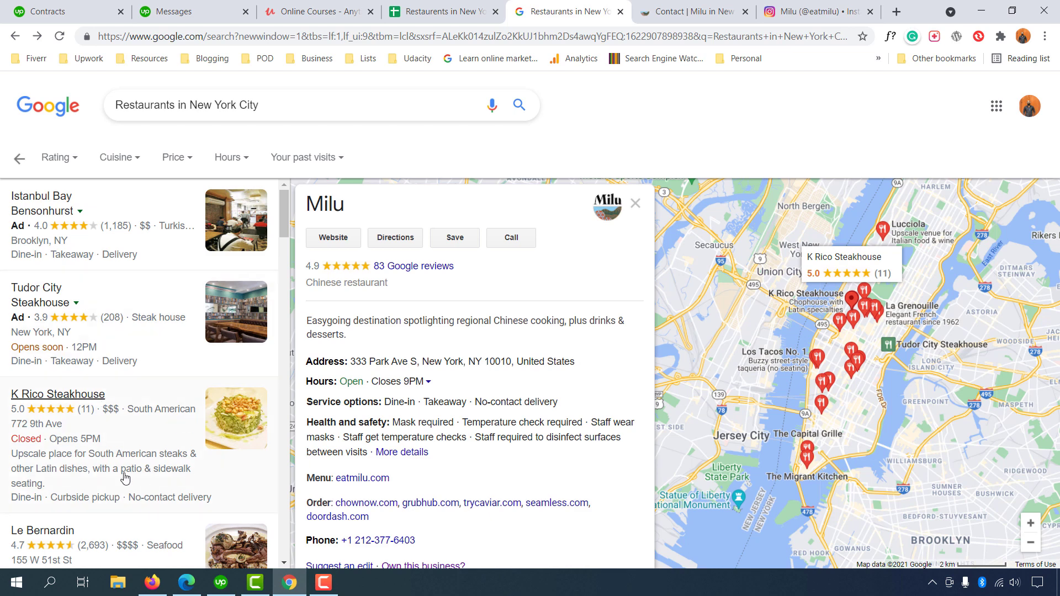
- Open the K Rico Steakhouse listing in the Google results and copy the restaurant's name
left_click(84, 458)
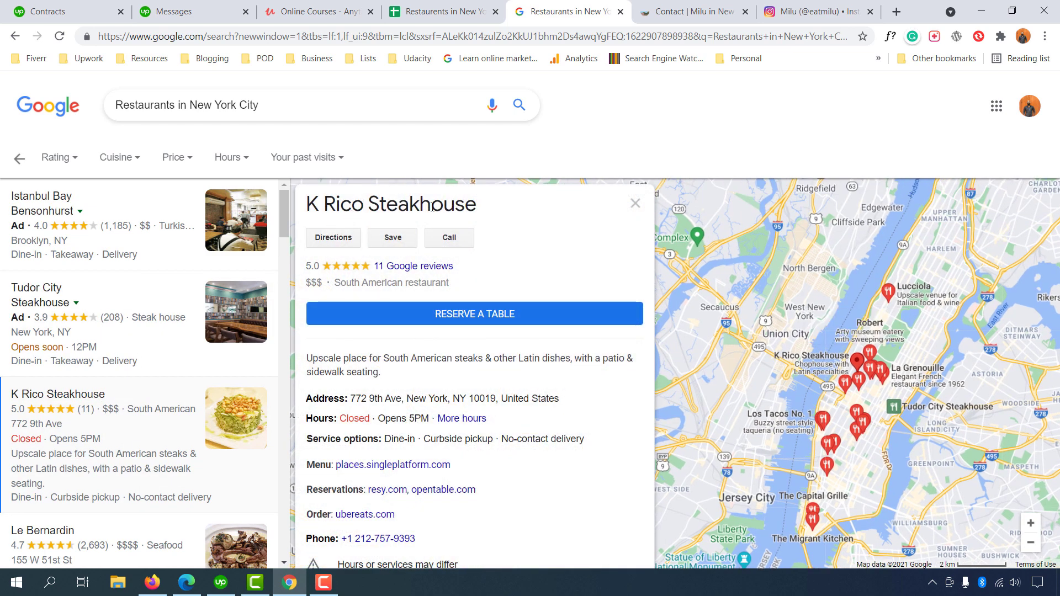
scroll(442, 409, "down", 2)
scroll(326, 431, "up", 2)
double_click(332, 203)
triple_click(333, 205)
key("ctrl+c")
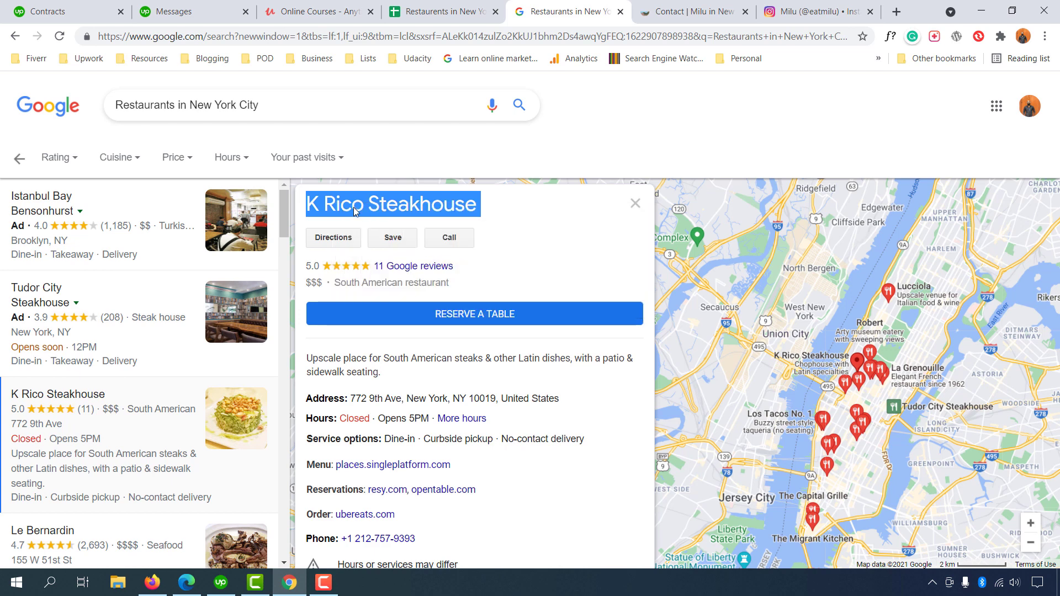
- Return to the spreadsheet and paste the name K Rico Steakhouse into the Name cell A3
key("ctrl+Page_Up")
left_click(71, 217)
double_click(71, 217)
right_click(70, 212)
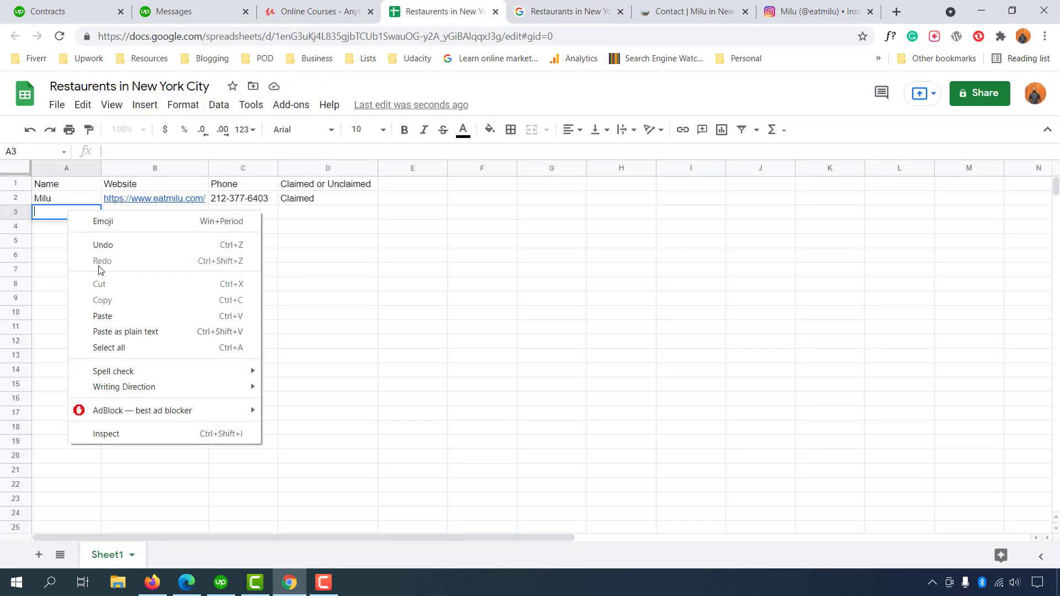
left_click(101, 311)
left_click(130, 230)
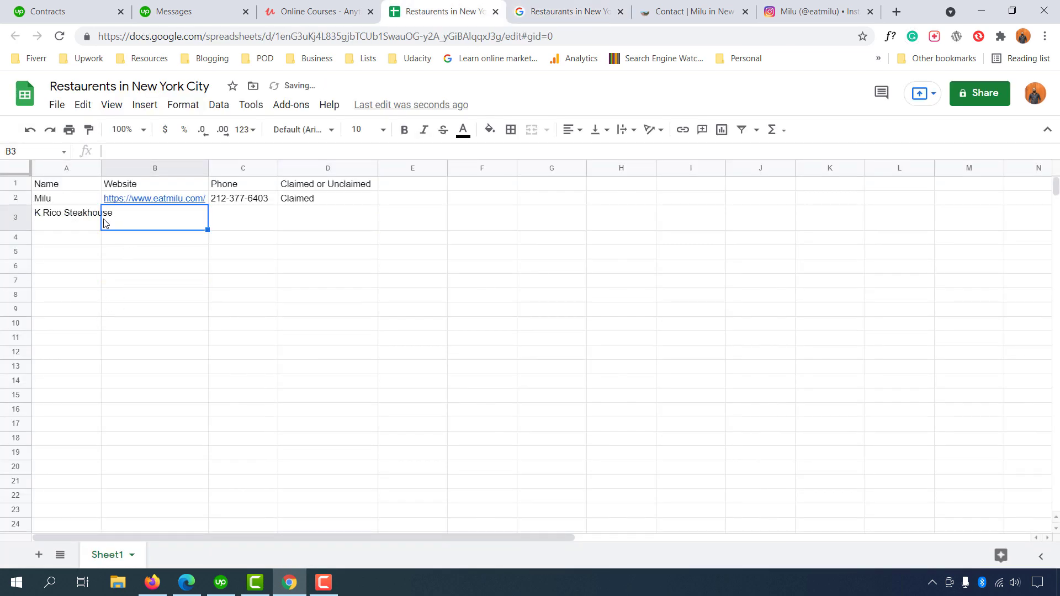
left_click(76, 229)
left_click(80, 243)
left_click(142, 217)
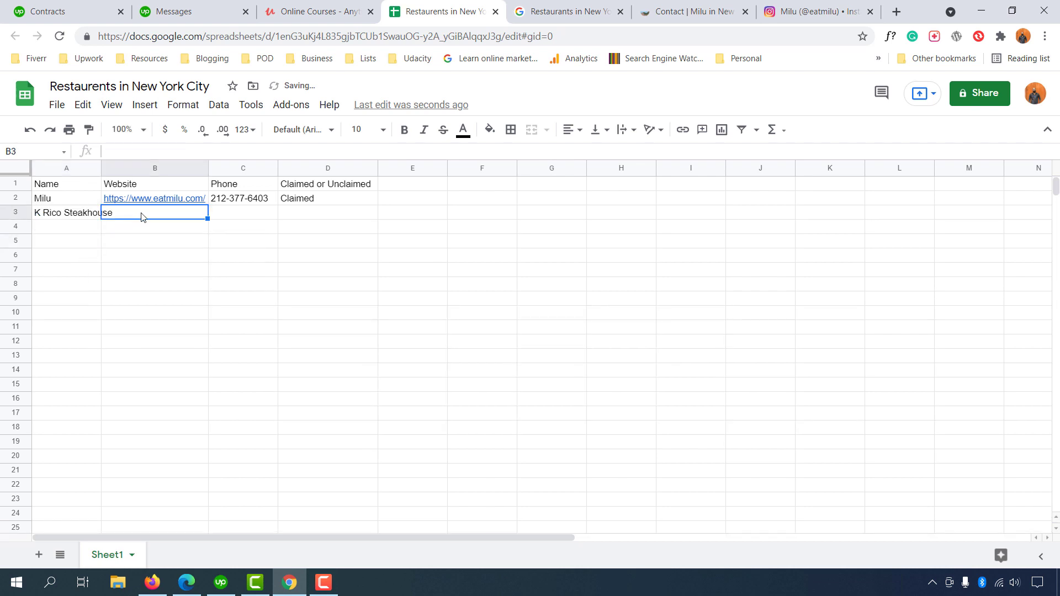
- Check K Rico Steakhouse's Google listing for a website link, and select its Phone cell C3 in the spreadsheet
key("ctrl+Tab")
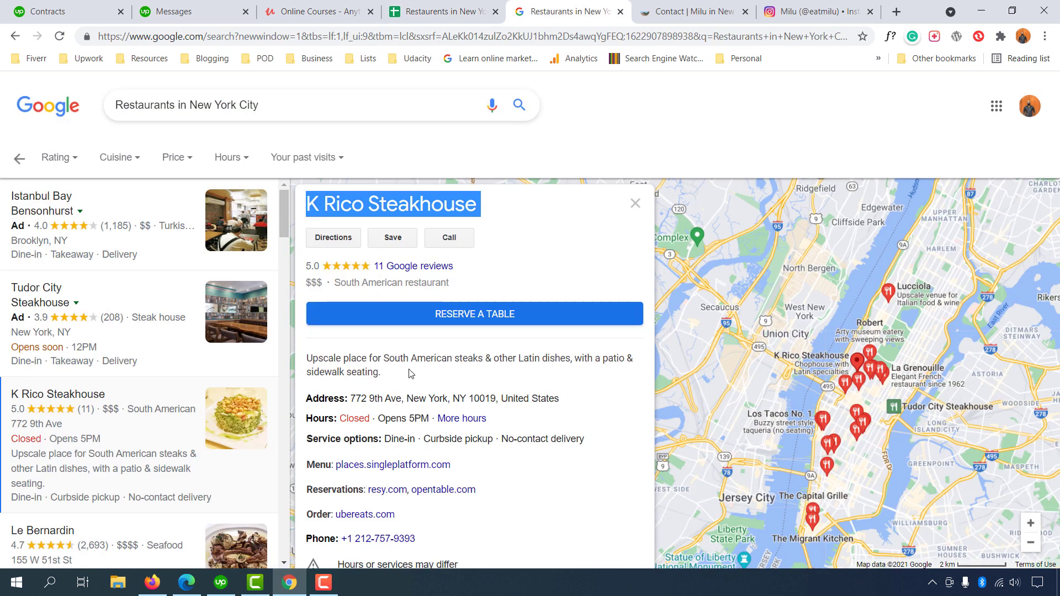
key("ctrl+shift+Tab")
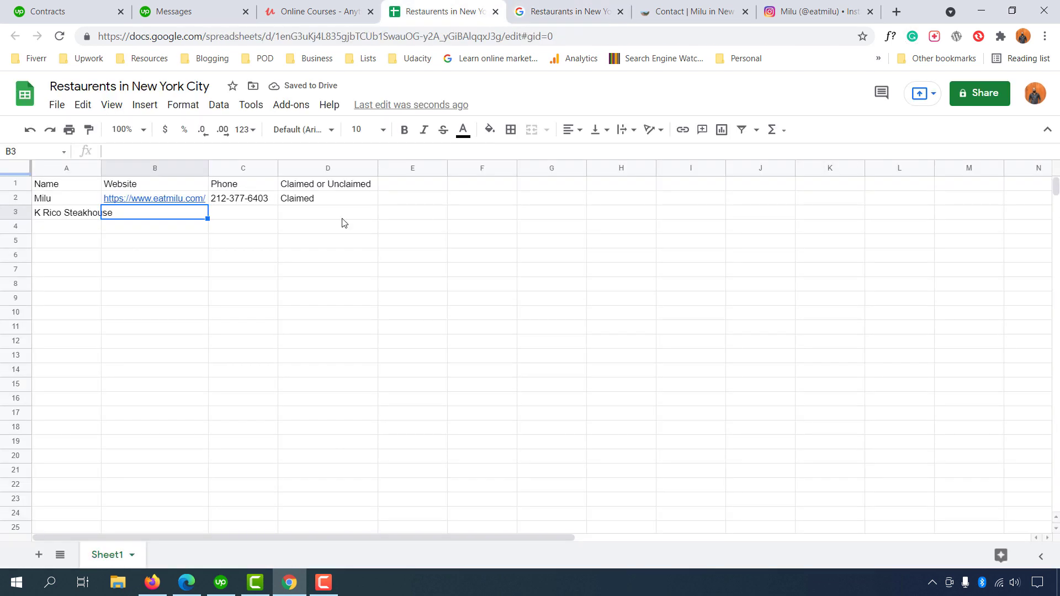
left_click(252, 216)
- Go back to K Rico Steakhouse's Google listing and copy its phone number without the country code
left_click(573, 9)
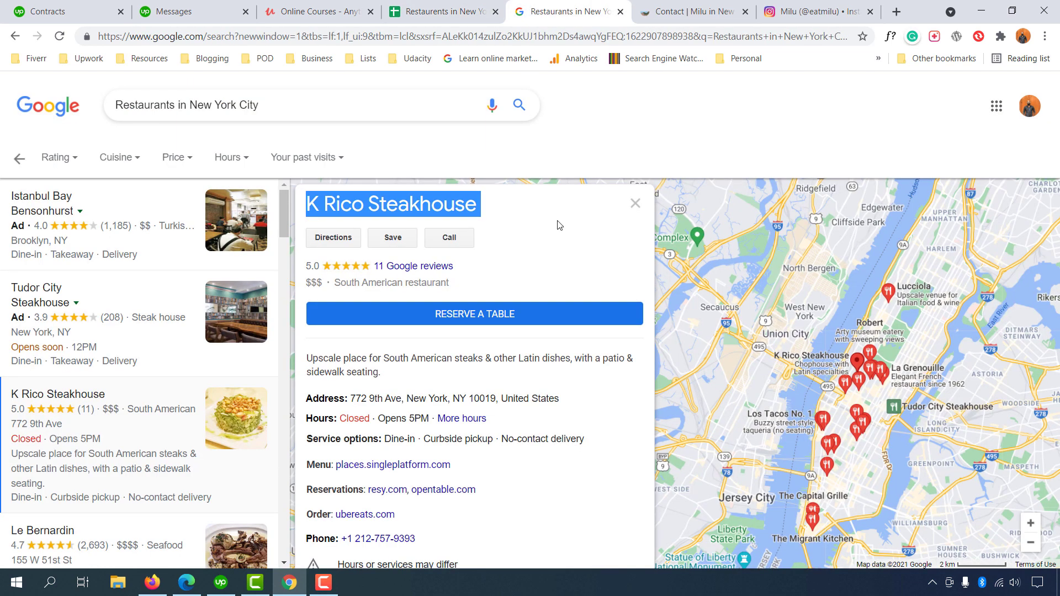
scroll(474, 459, "down", 3)
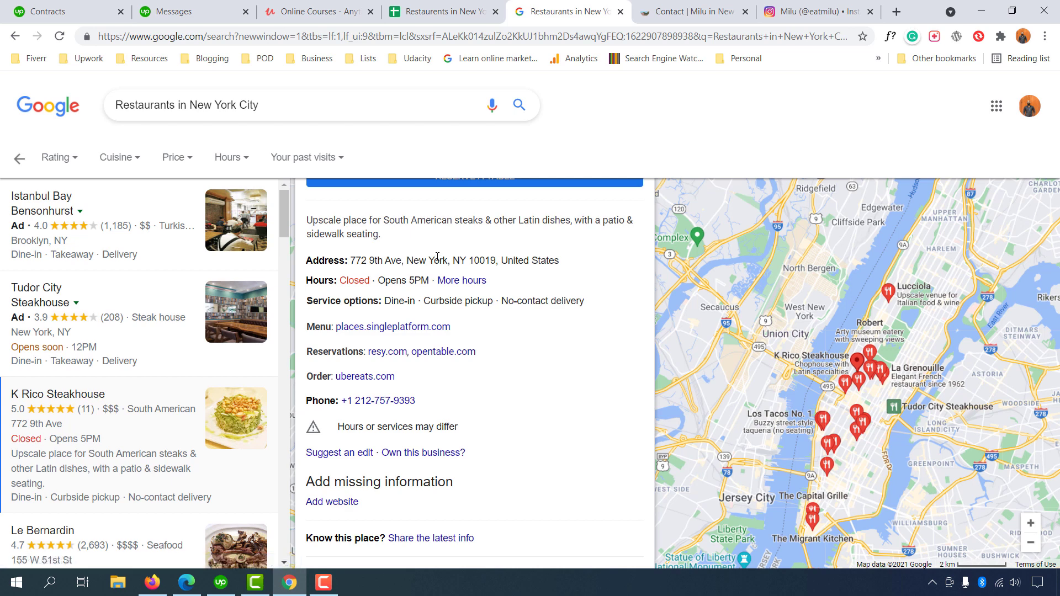
left_click_drag(420, 405, 360, 404)
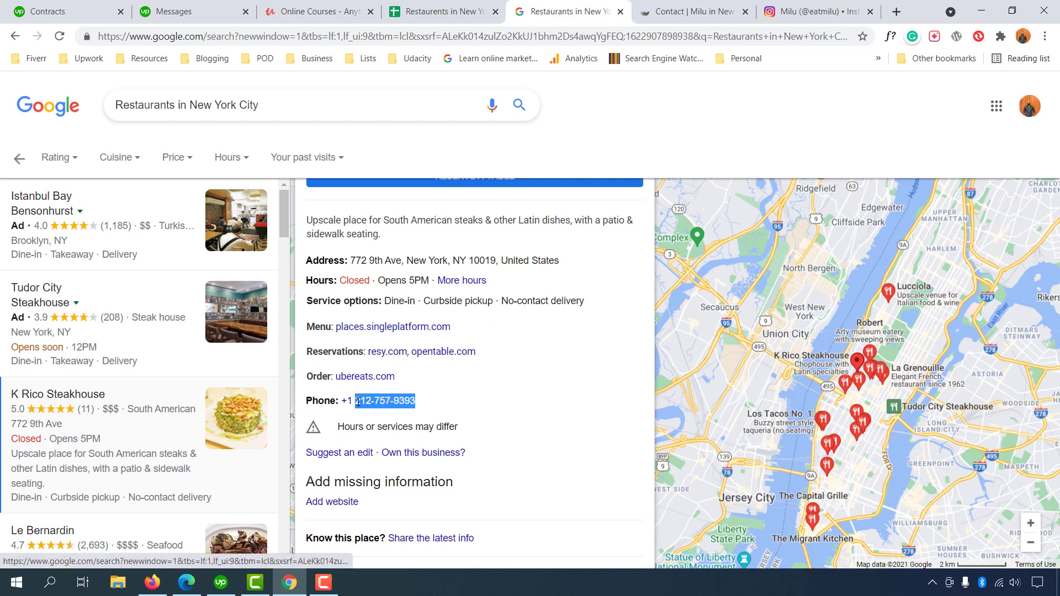
right_click(358, 402)
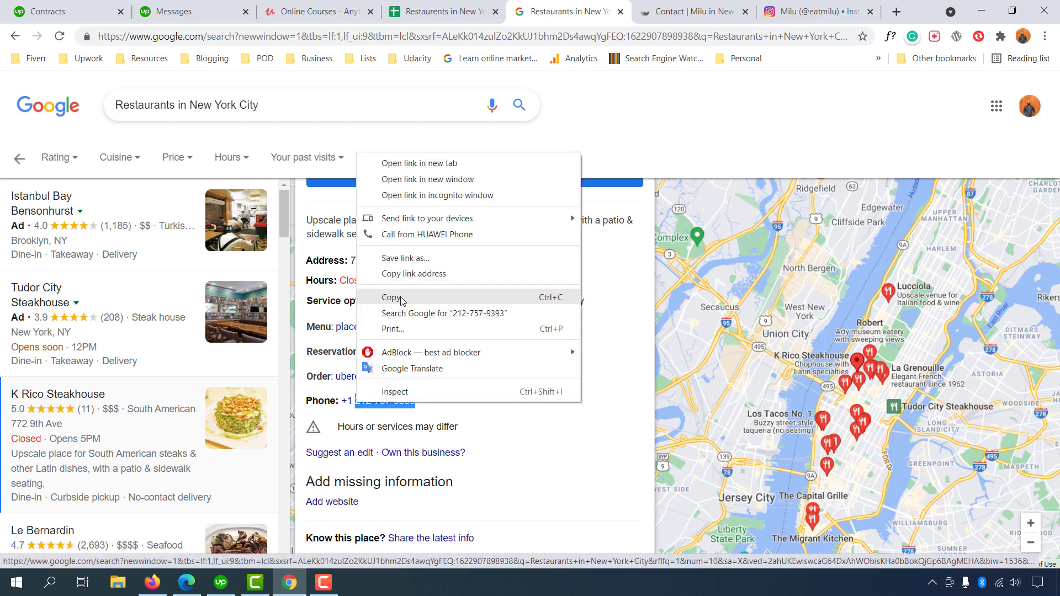
left_click(401, 300)
key("ctrl+shift+Tab")
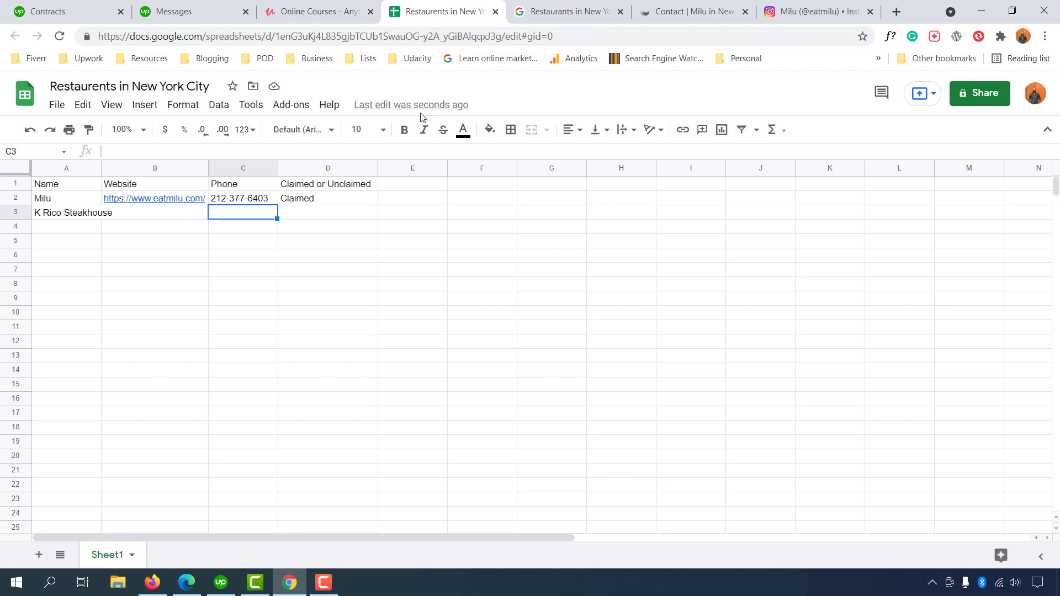
right_click(254, 213)
left_click(287, 315)
left_click(254, 274)
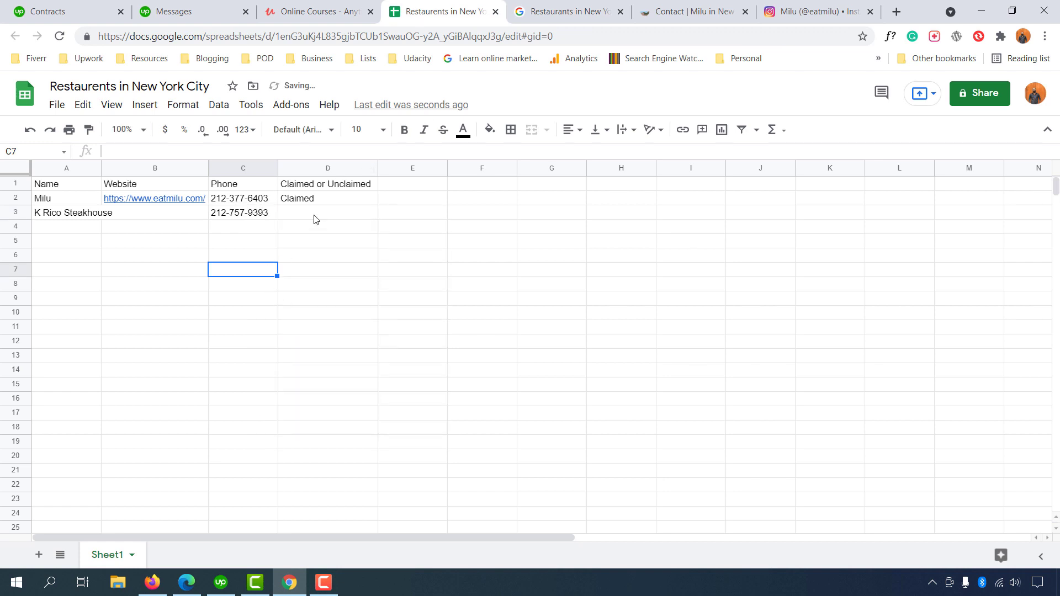
- Select the Claimed or Unclaimed cell D3, and check K Rico Steakhouse's claim status through its Google listing's ownership link
left_click(315, 216)
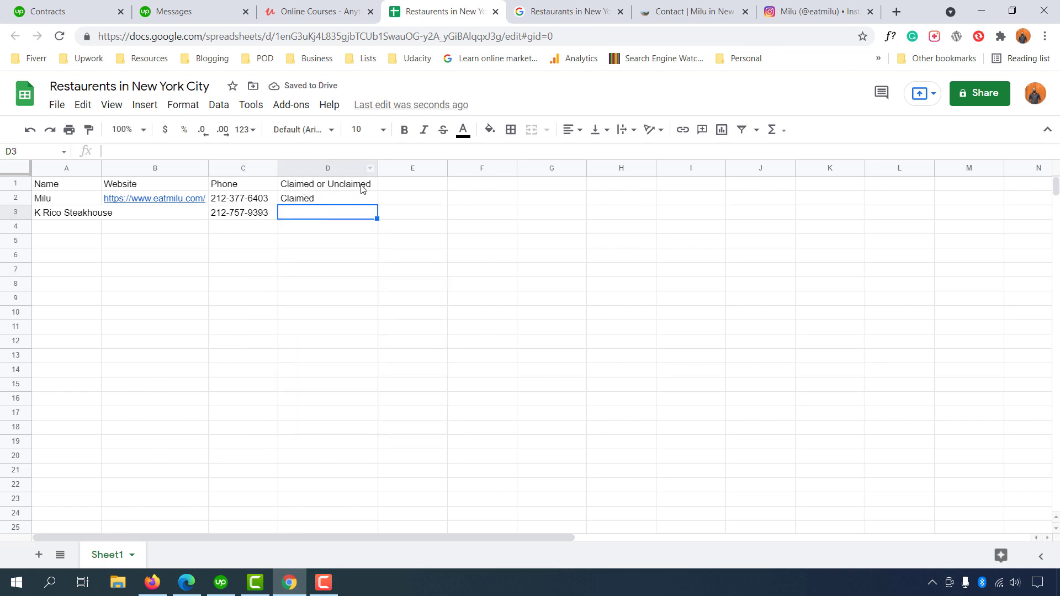
left_click(563, 6)
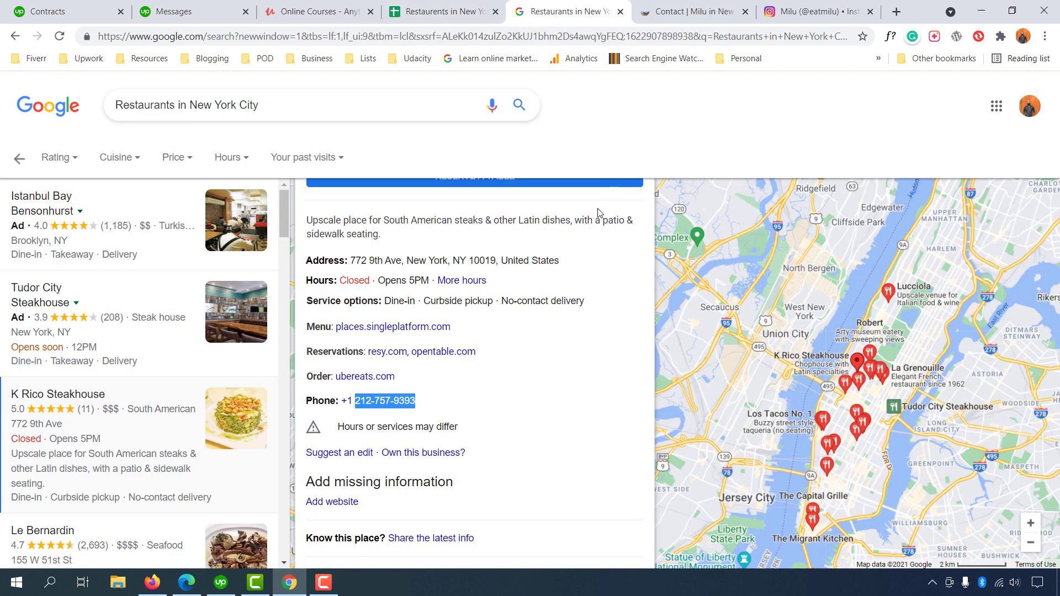
left_click(416, 454)
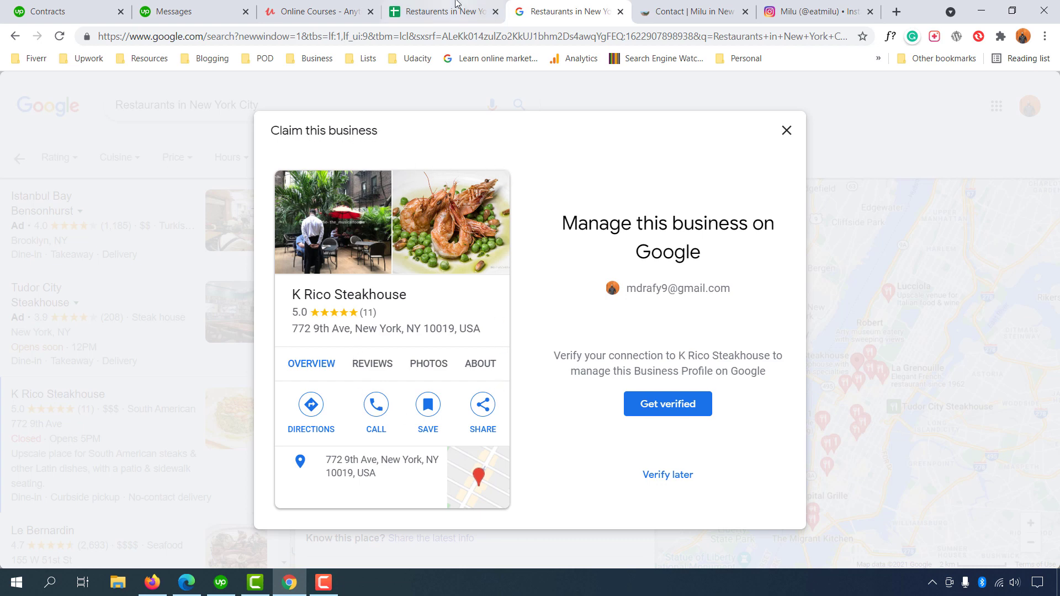
- Recheck K Rico Steakhouse's claim dialog on Google and enter Unclaimed in cell D3 of the spreadsheet
key("ctrl+shift+Tab")
key("ctrl+Tab")
left_click_drag(277, 133, 377, 132)
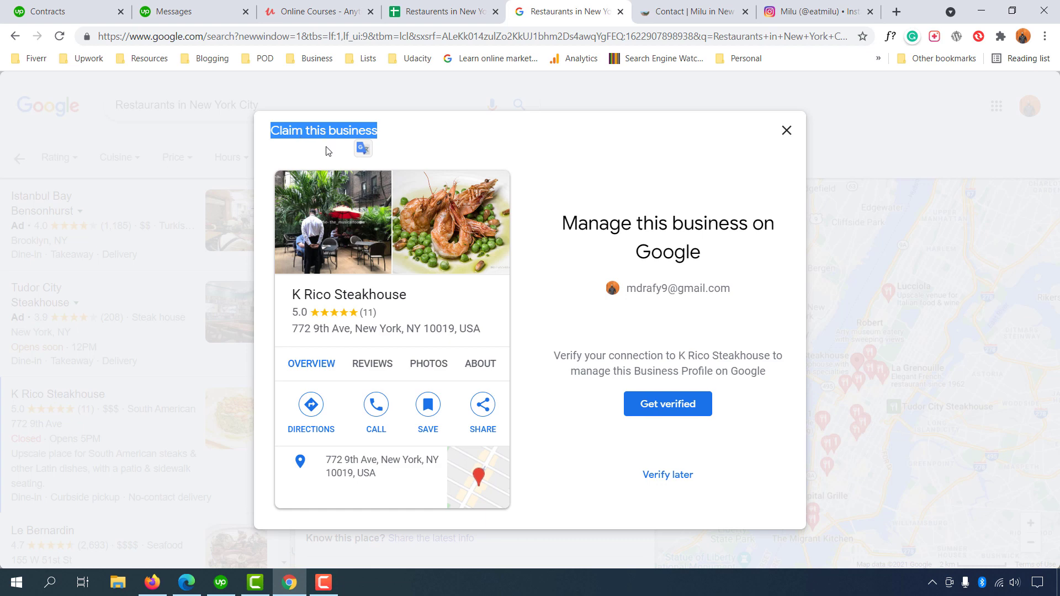
key("ctrl+shift+Tab")
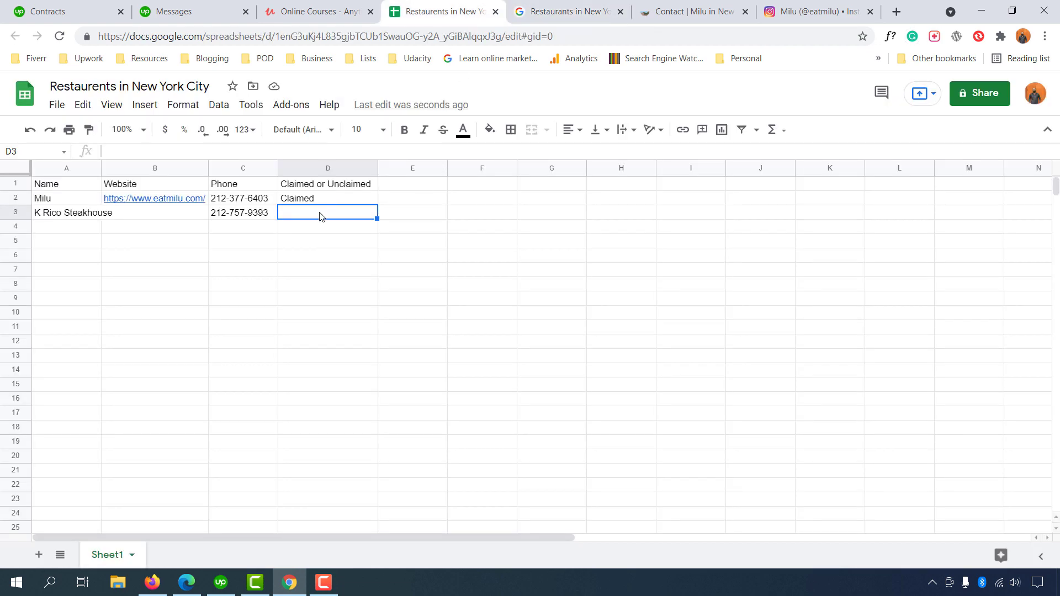
type("Un")
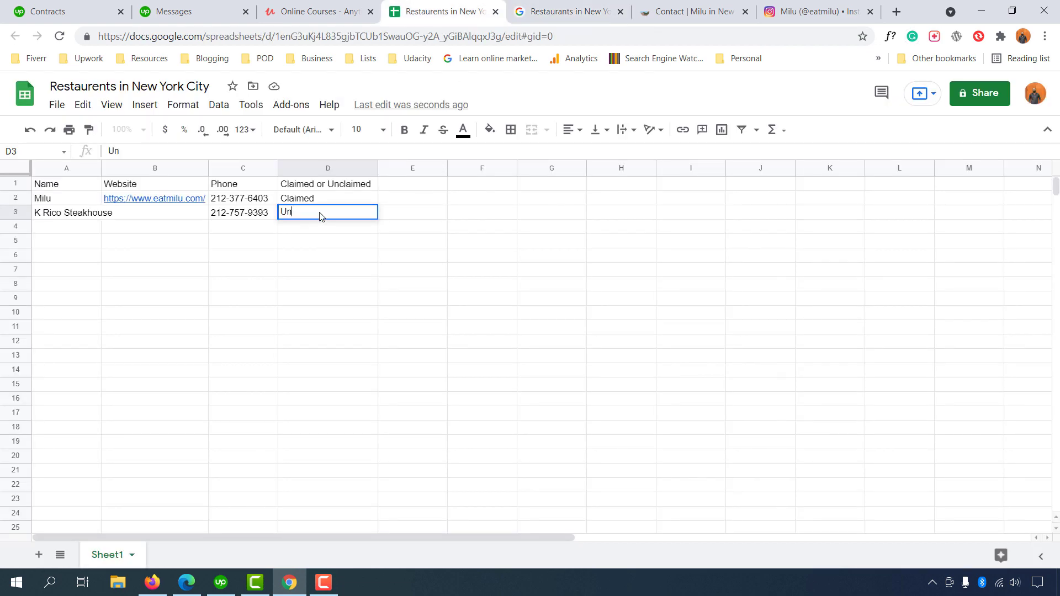
type("claimed")
key("Return")
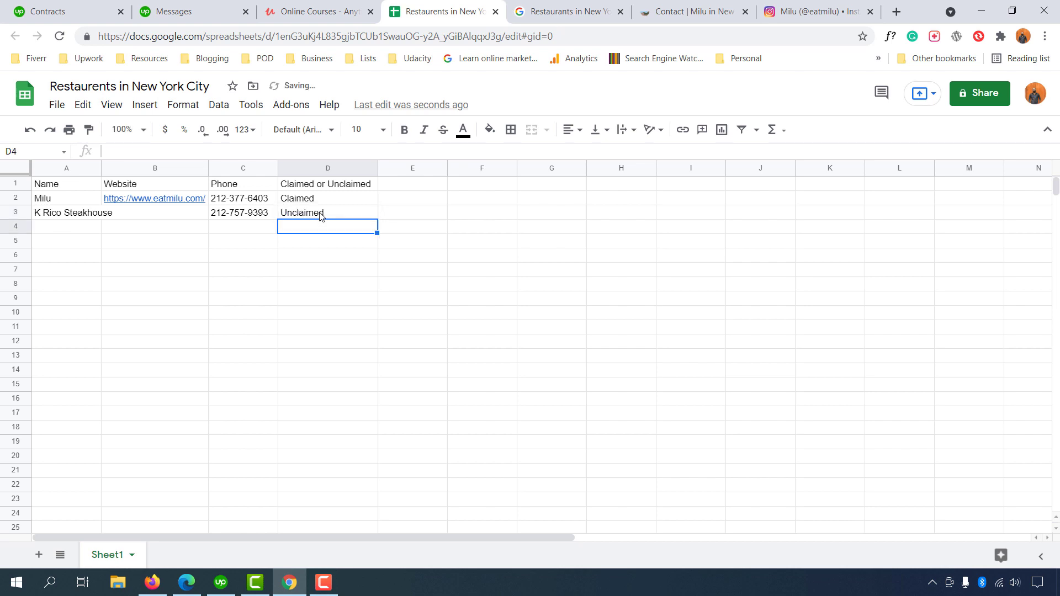
- Copy K Rico Steakhouse's name and phone number from cells A3:C3 of the spreadsheet
left_click(178, 233)
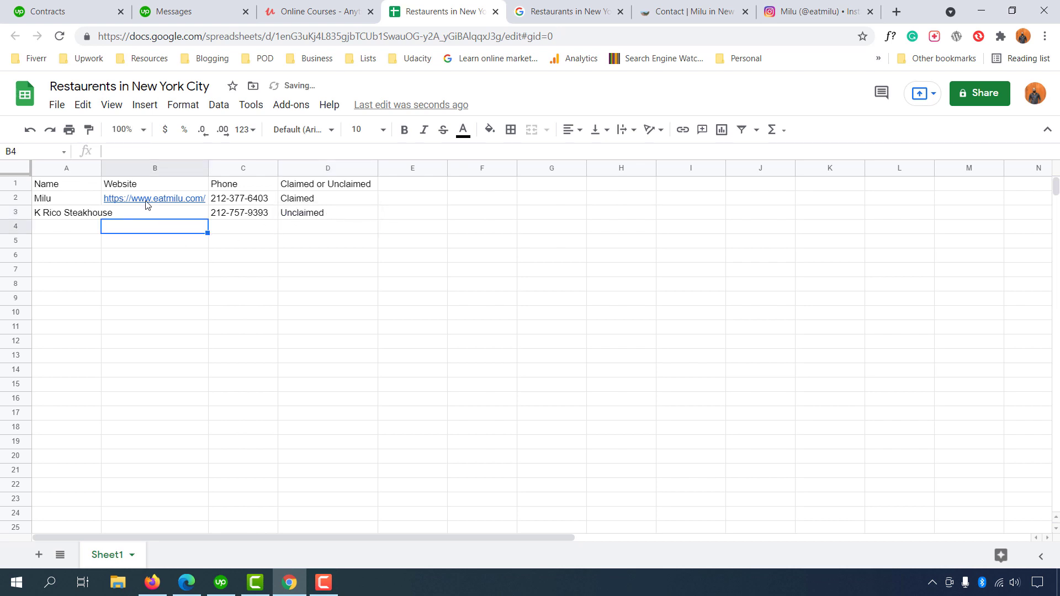
left_click(112, 218)
left_click(99, 217)
left_click(562, 8)
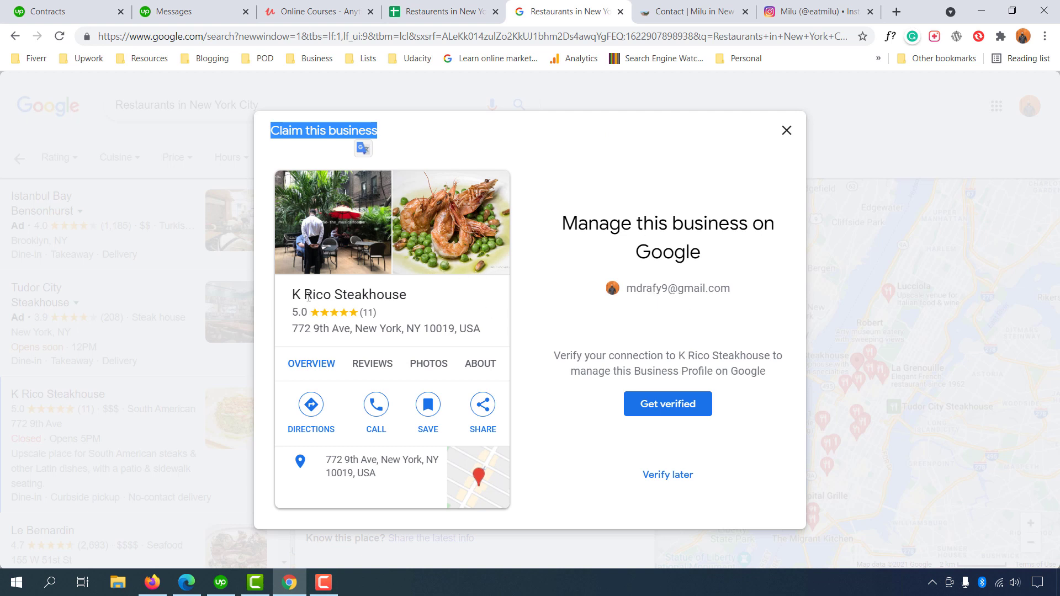
left_click_drag(292, 296, 407, 296)
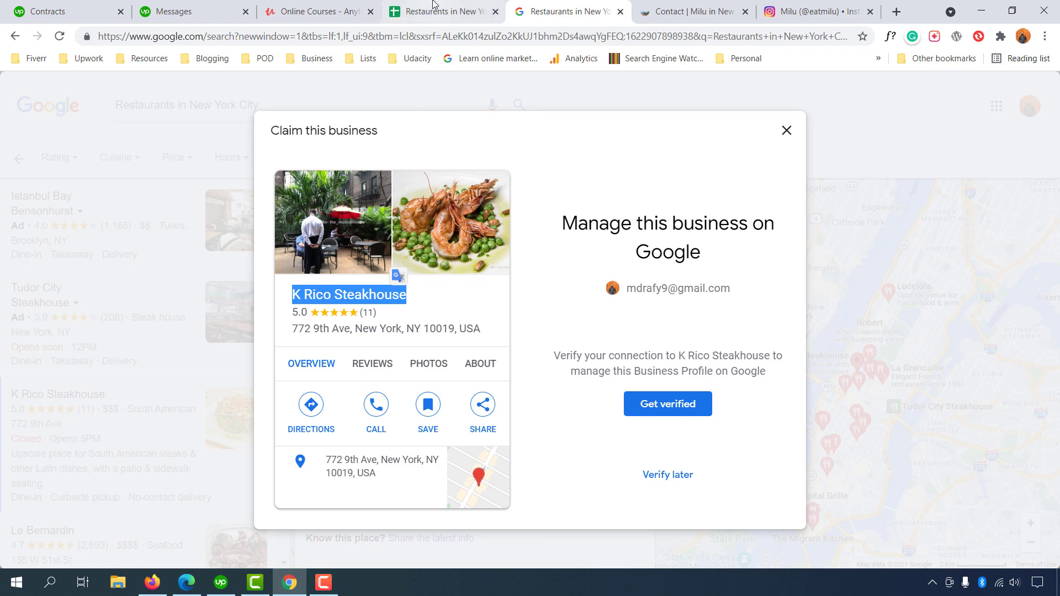
left_click(451, 17)
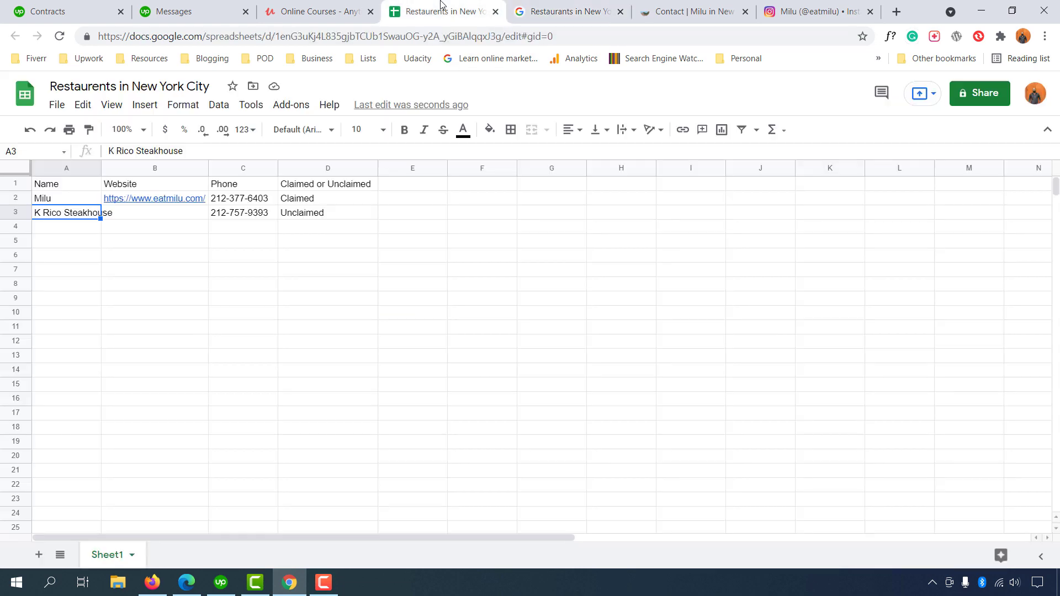
left_click(239, 214, "shift")
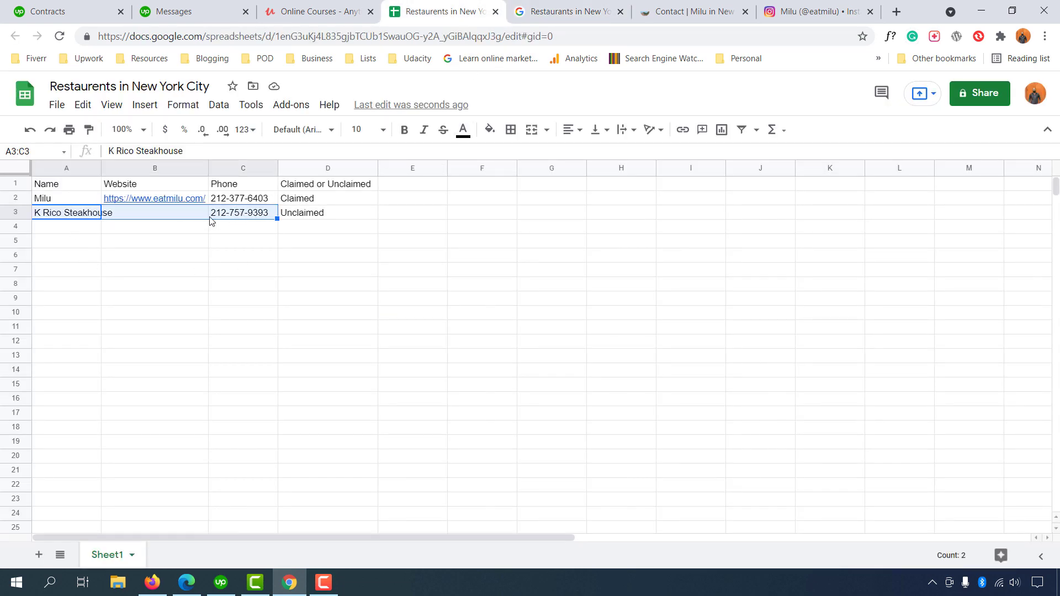
right_click(212, 220)
left_click(256, 152)
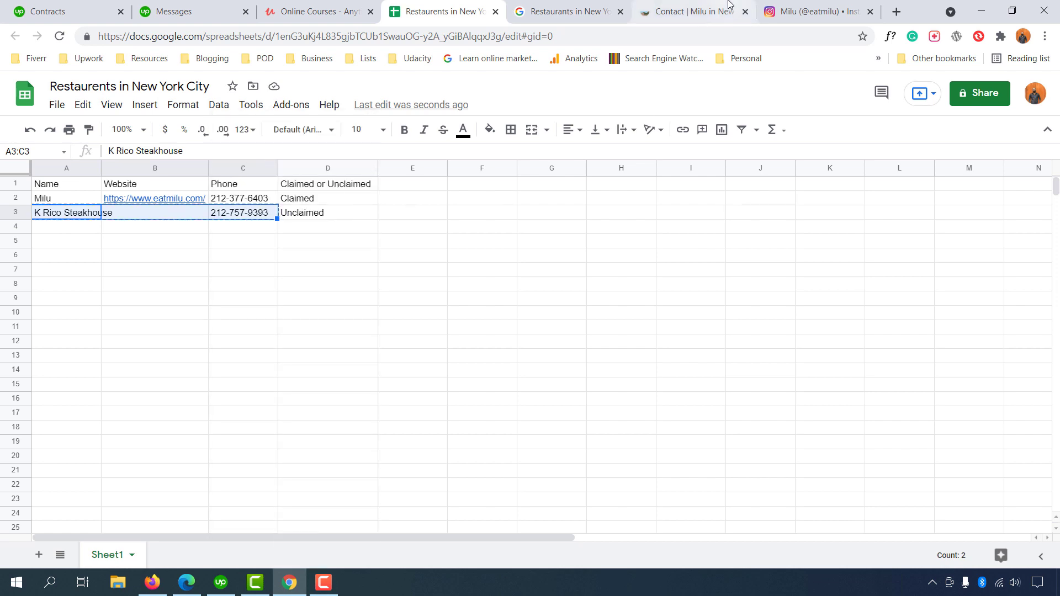
- Search Google for K Rico Steakhouse's copied name and phone number in the browser tab holding Milu's contact page
left_click(693, 11)
left_click(633, 38)
right_click(634, 38)
left_click(664, 149)
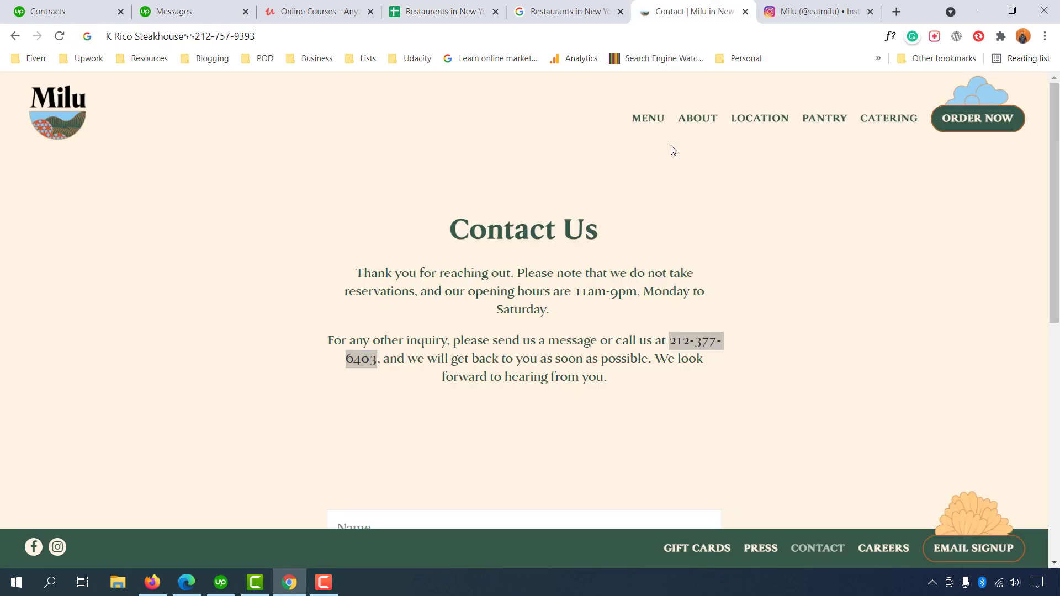
key("Return")
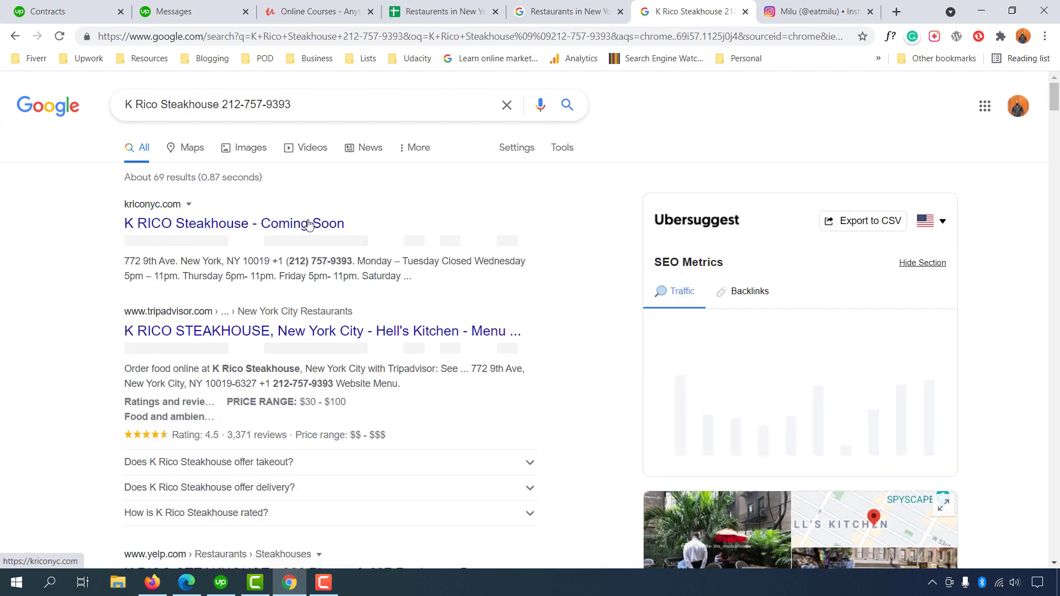
- Open the kriconyc.com search result in a new browser tab and switch to it
key("ctrl+shift+Tab")
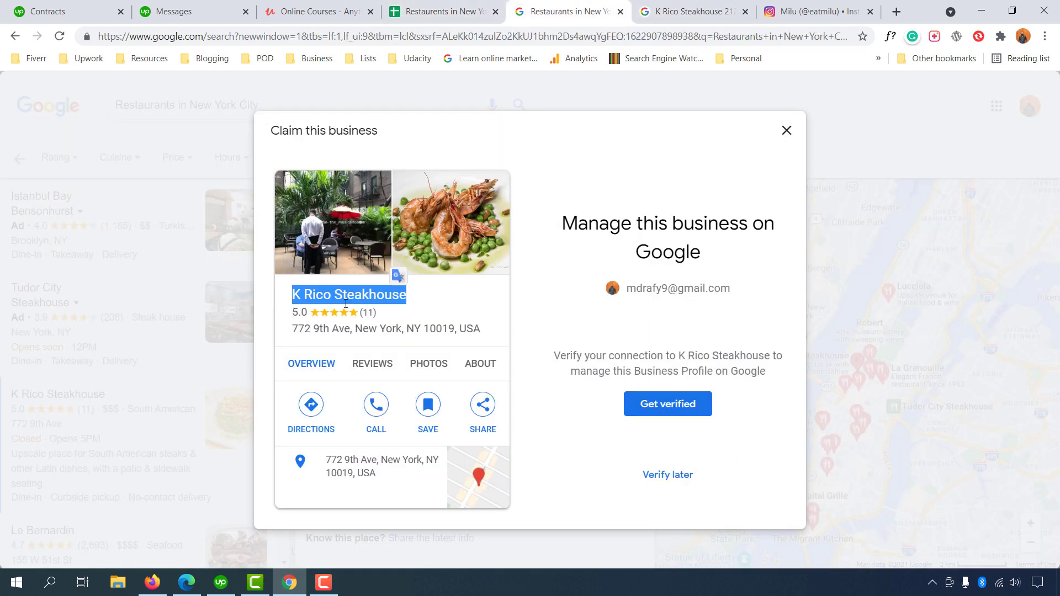
key("ctrl+Tab")
left_click(261, 226, "ctrl")
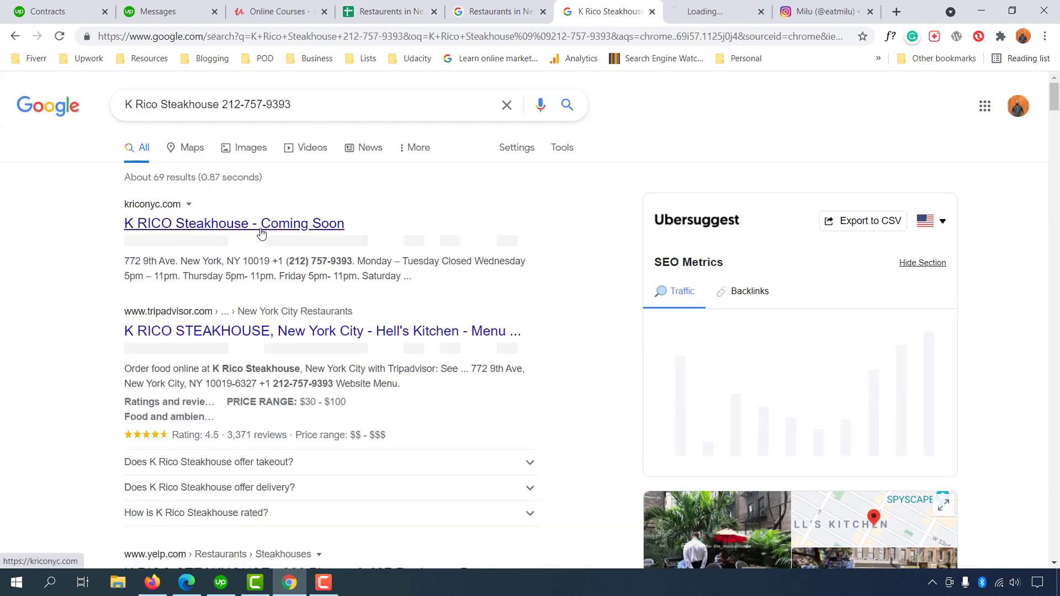
left_click(723, 7)
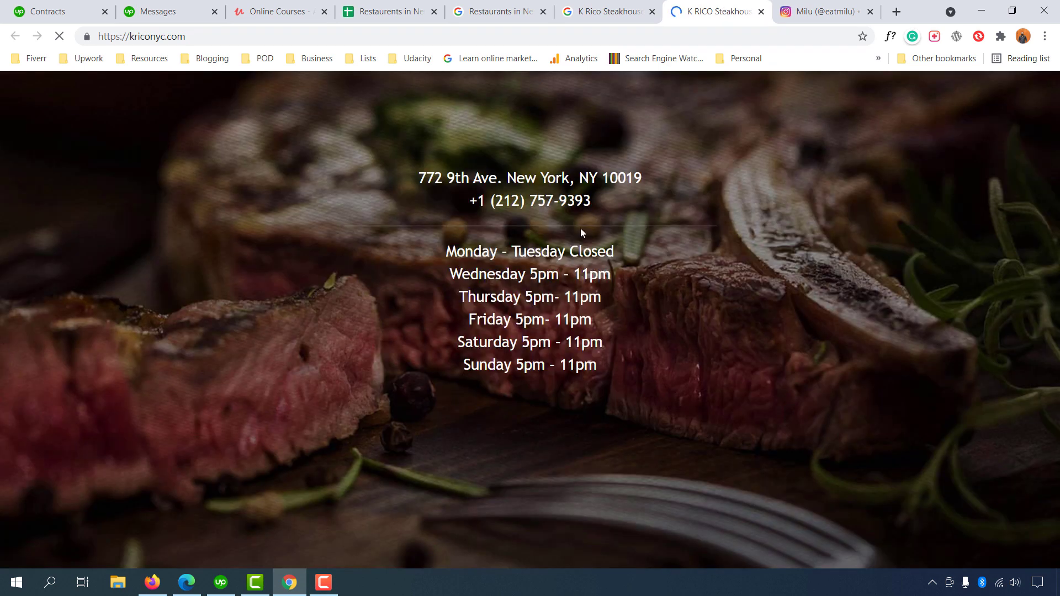
- Examine the K Rico website's homepage for the restaurant's name, address, phone number and opening hours
scroll(497, 243, "down", 2)
scroll(442, 254, "up", 2)
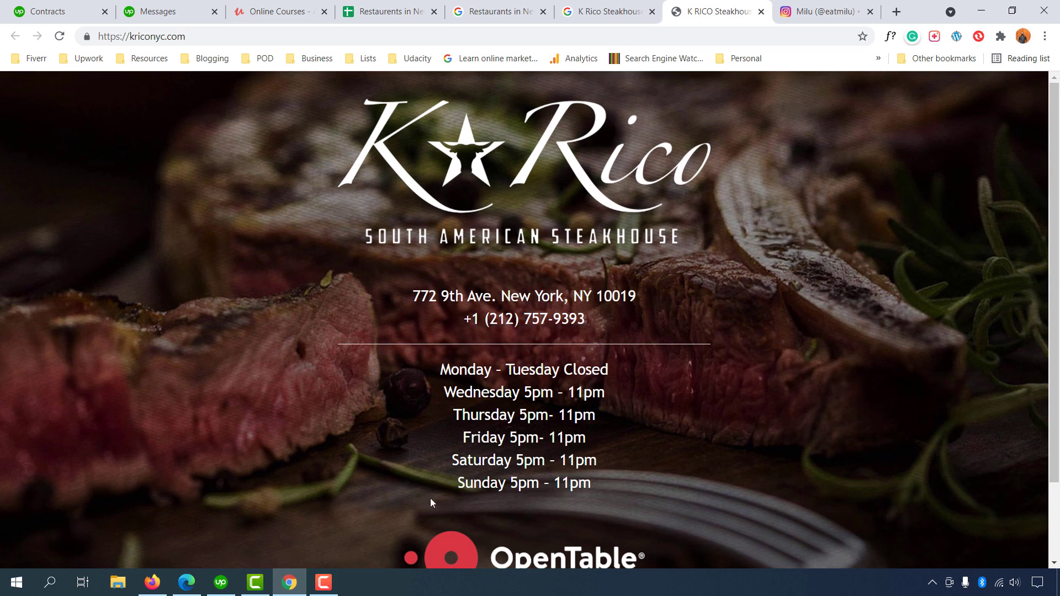
scroll(431, 503, "down", 2)
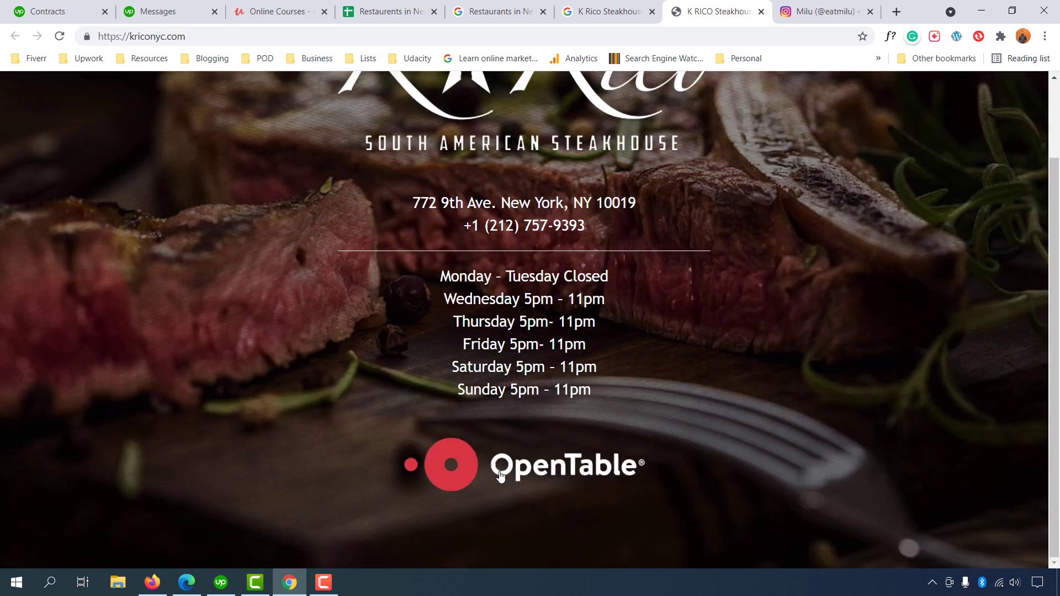
scroll(282, 412, "up", 2)
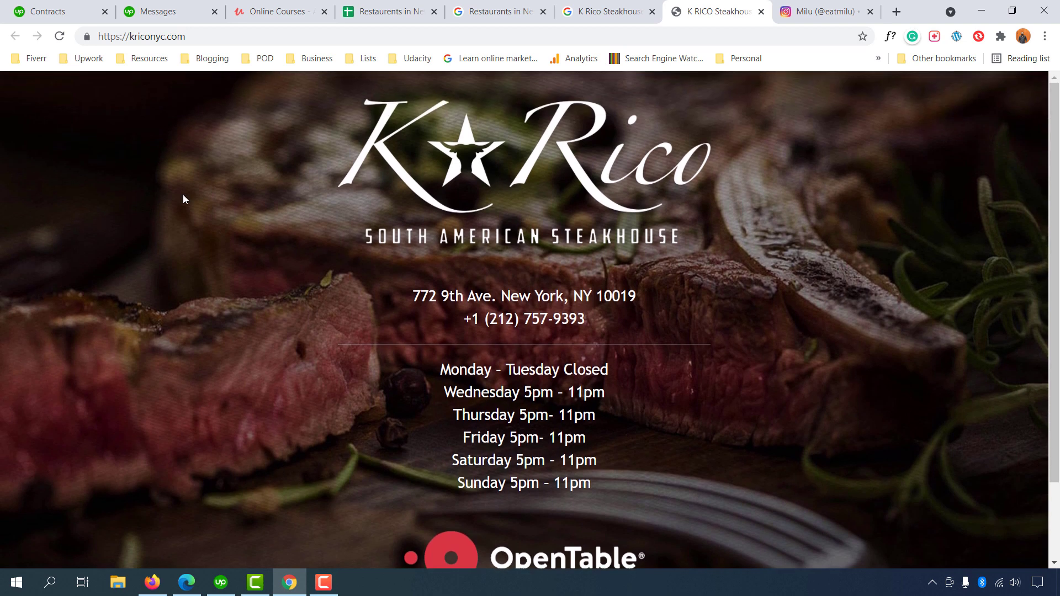
scroll(178, 461, "down", 2)
scroll(199, 458, "up", 2)
scroll(238, 441, "down", 2)
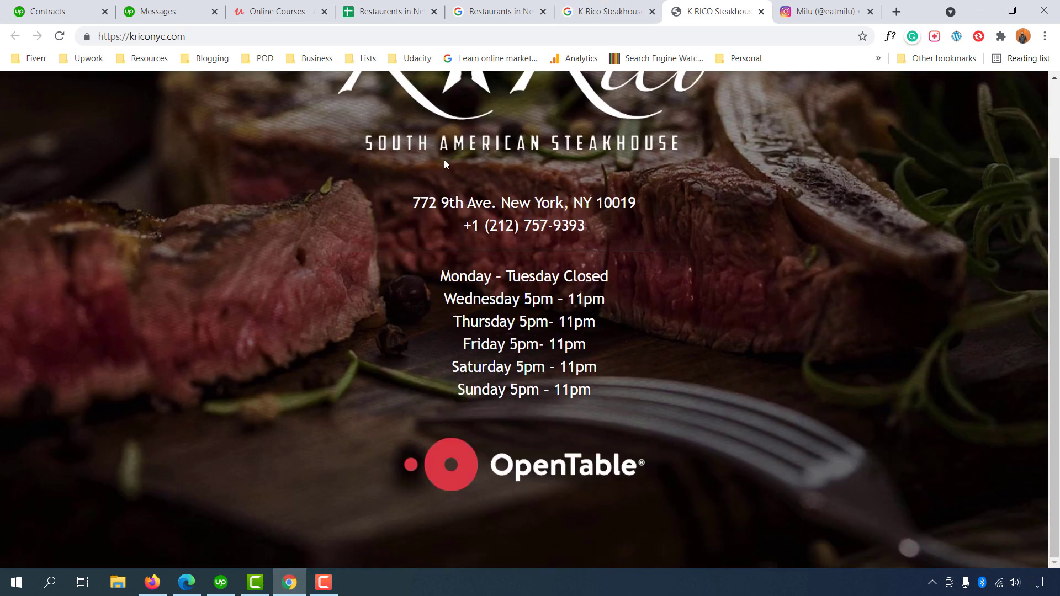
scroll(389, 373, "up", 2)
left_click(392, 11)
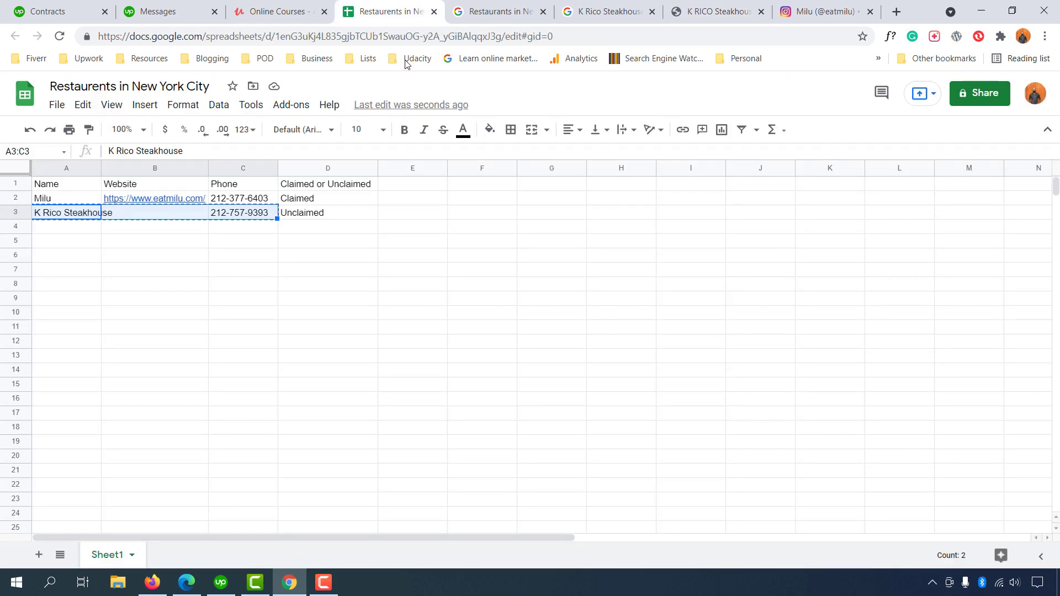
left_click(339, 219)
left_click(330, 228)
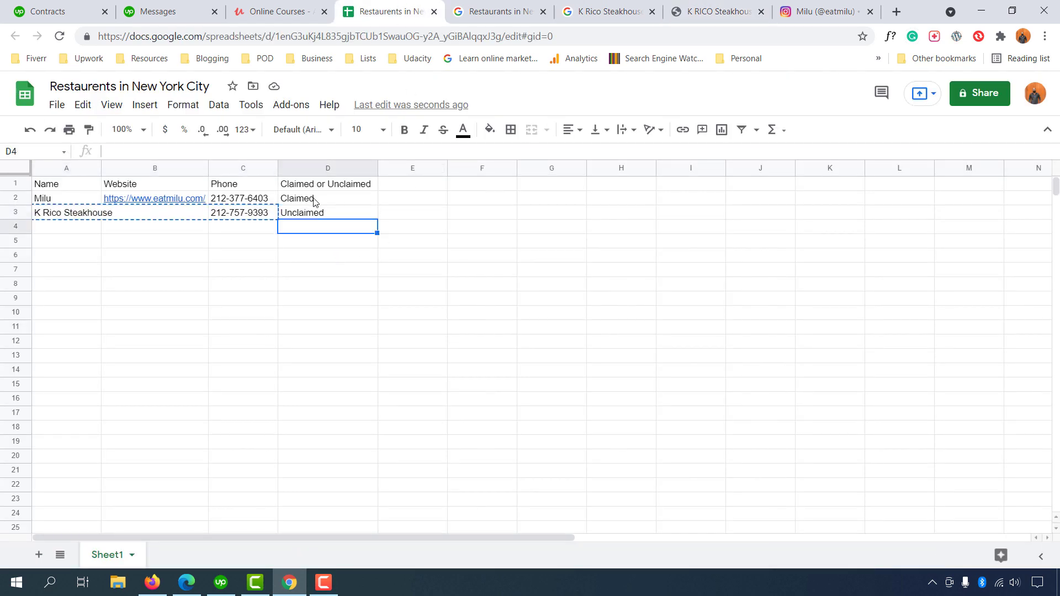
mouse_move(314, 200)
left_mouse_down()
mouse_move(315, 230)
mouse_move(313, 220)
left_mouse_up()
left_click(311, 246)
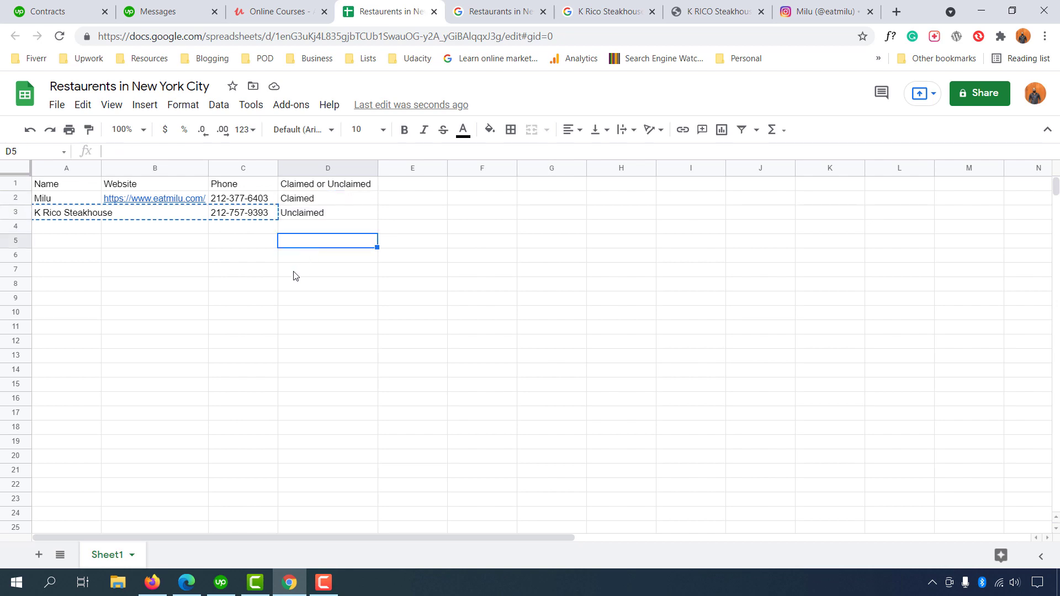
left_click(242, 234)
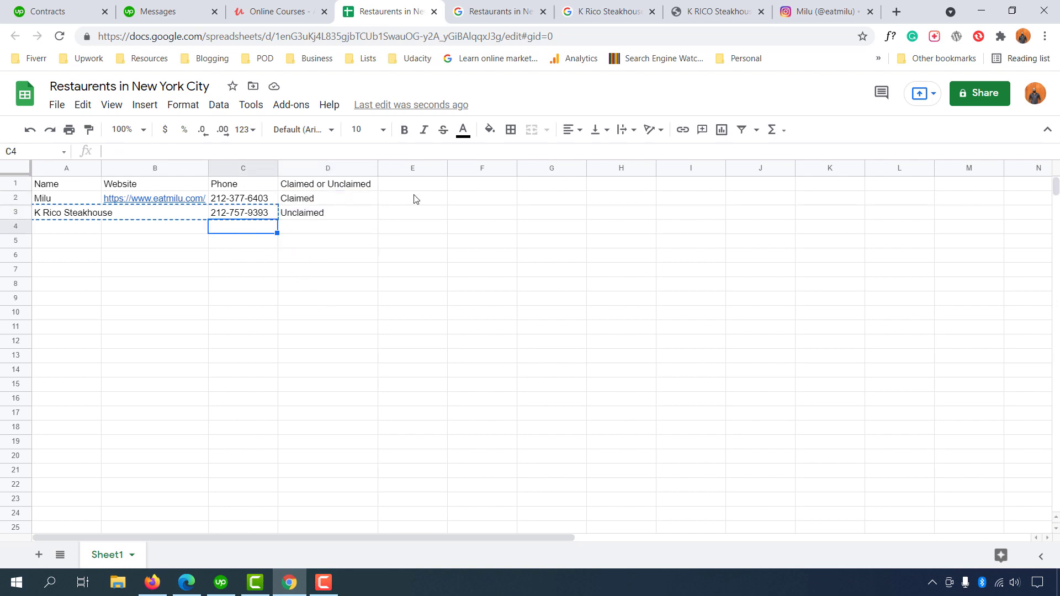
left_click(585, 9)
left_click(693, 12)
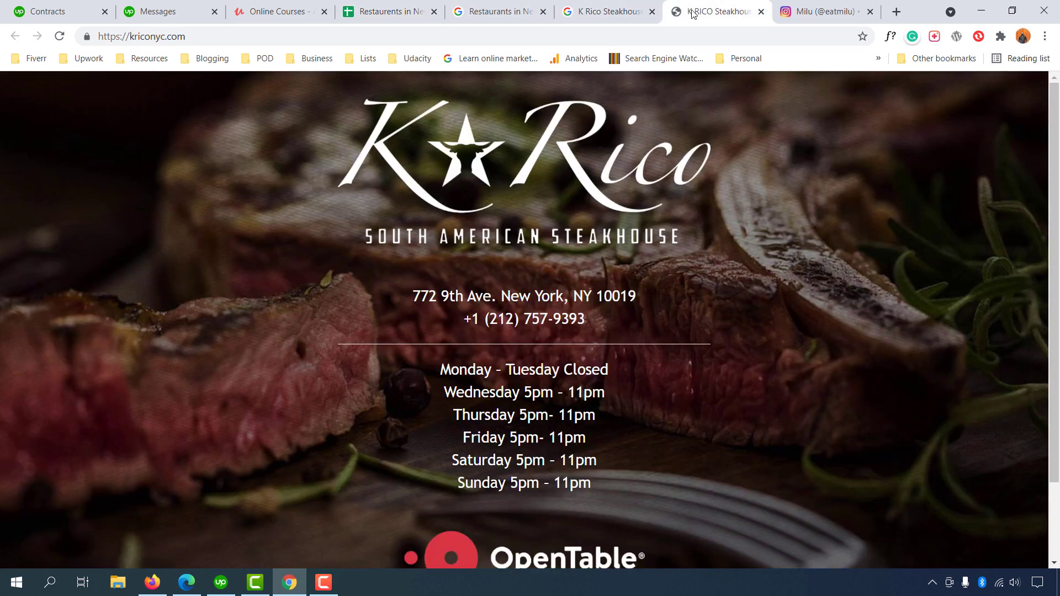
left_click(296, 6)
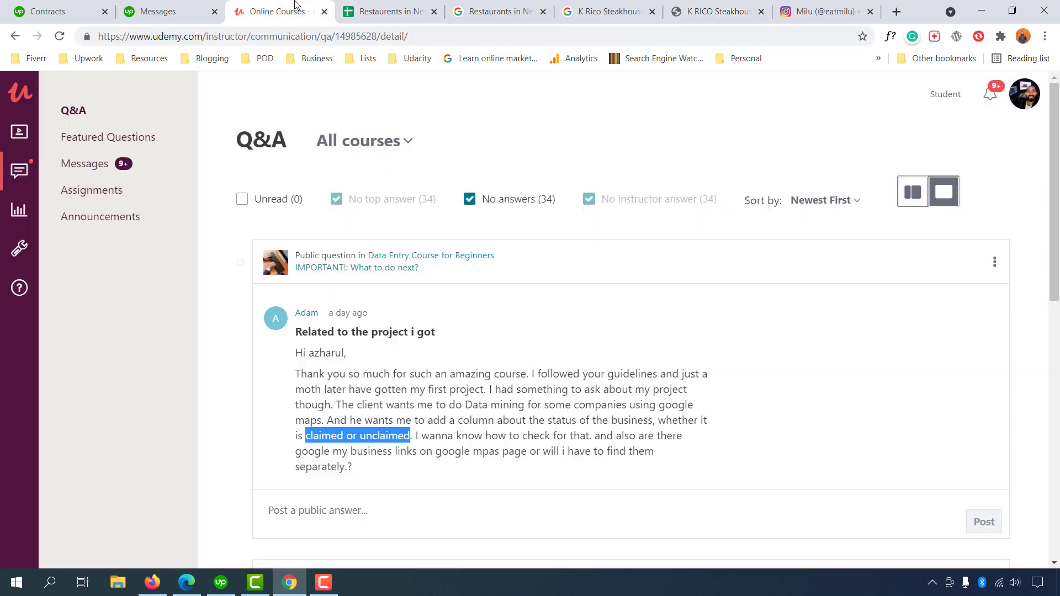
left_click(416, 7)
left_click(142, 217)
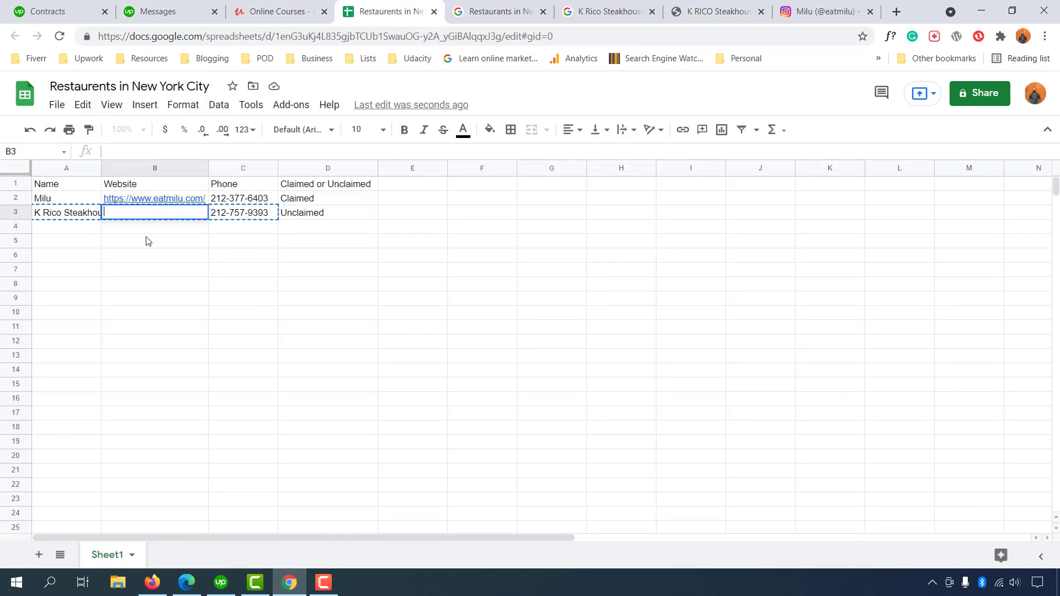
type("https://kriconyc.com/")
left_click(158, 243)
left_click(355, 248)
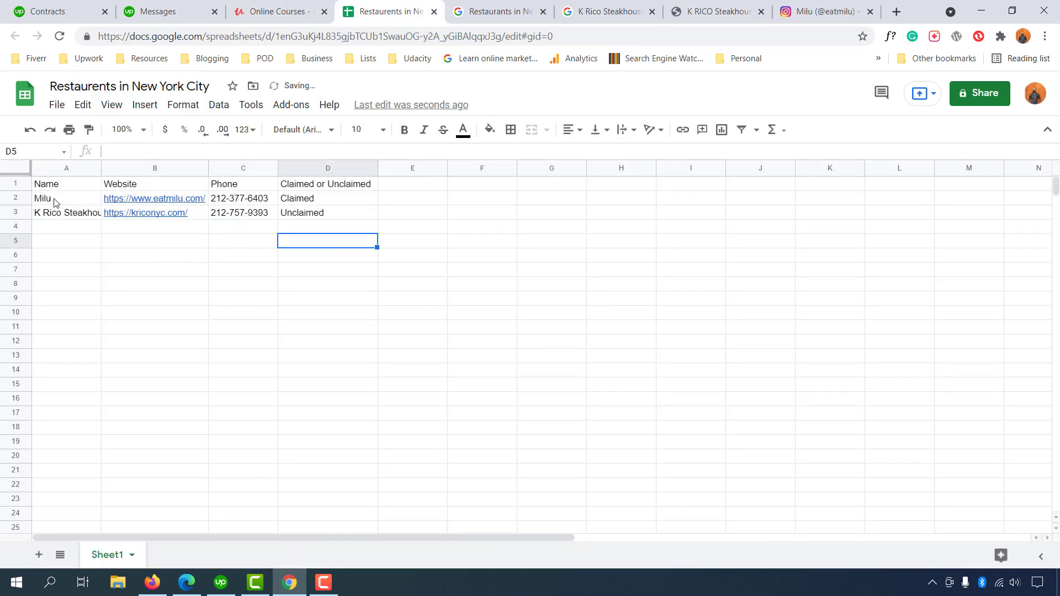
- Review the Udemy student's question about claimed or unclaimed businesses, and return to the spreadsheet
left_click(272, 8)
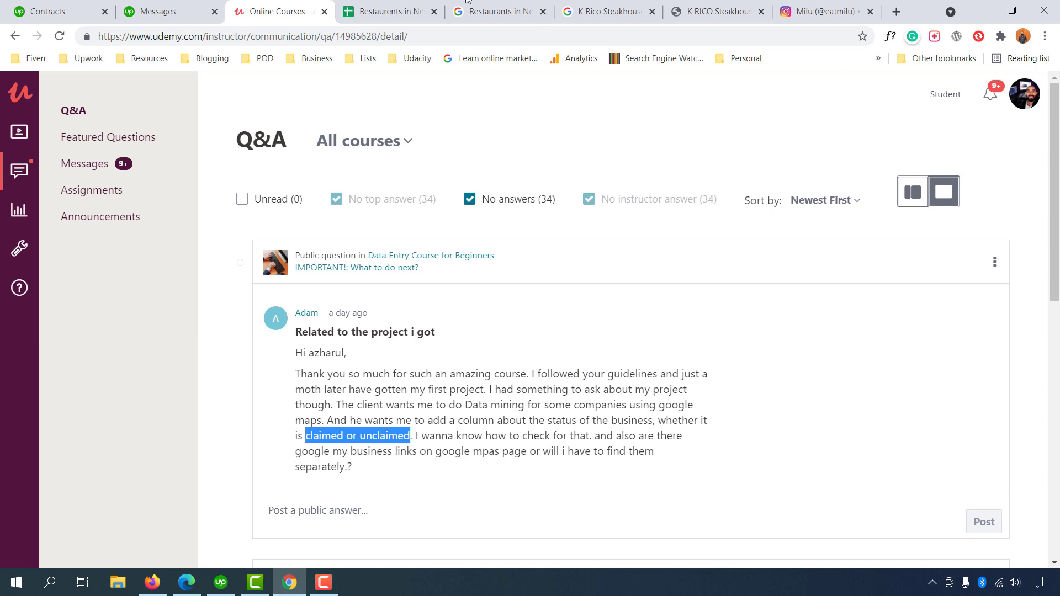
left_click(402, 8)
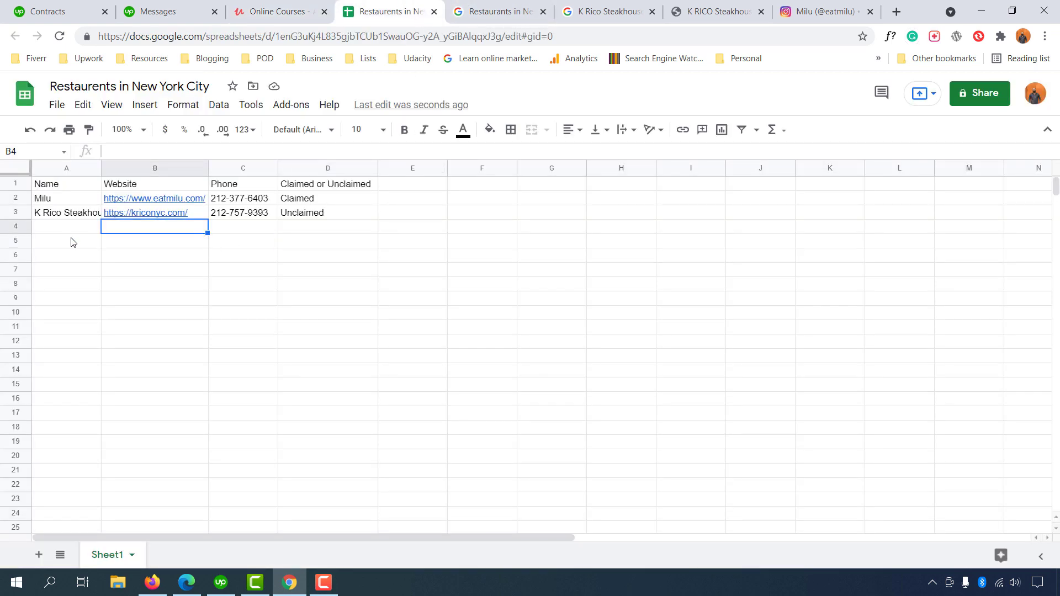
left_click(238, 230)
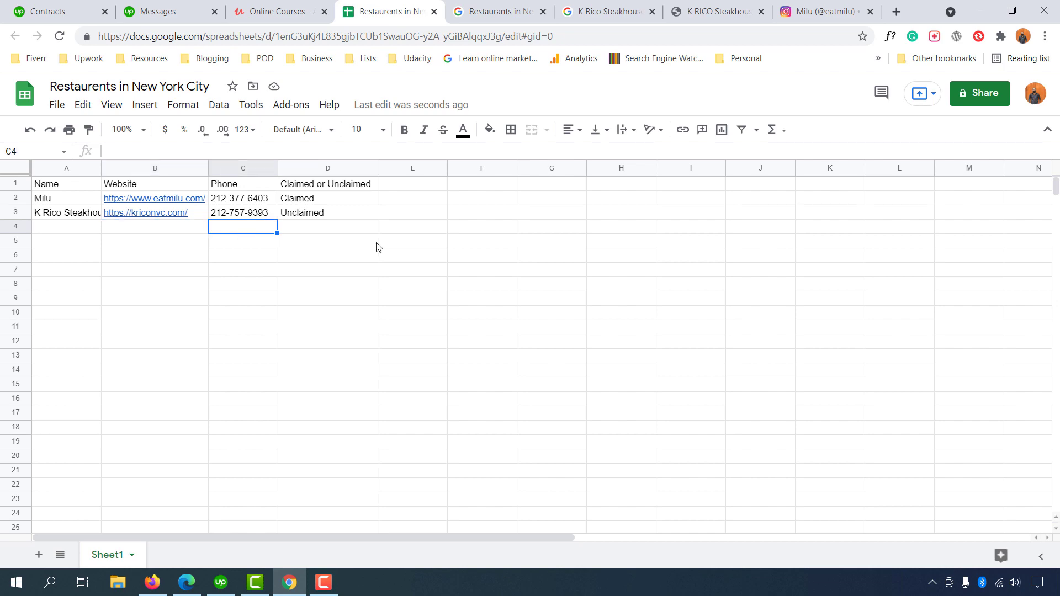
- Close the K Rico search, K Rico website and Milu Instagram browser tabs
left_click(602, 6)
left_click(652, 11)
left_click(653, 11)
left_click(653, 11)
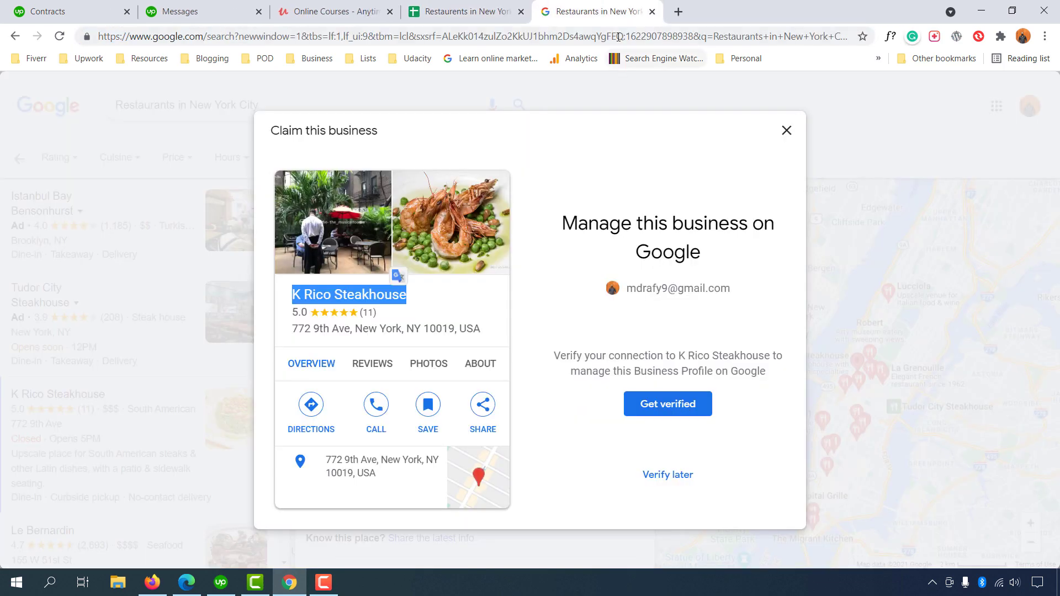
- Search Google for "clinics in dhaka" in the tab showing K Rico Steakhouse's claim dialog
left_click(611, 34)
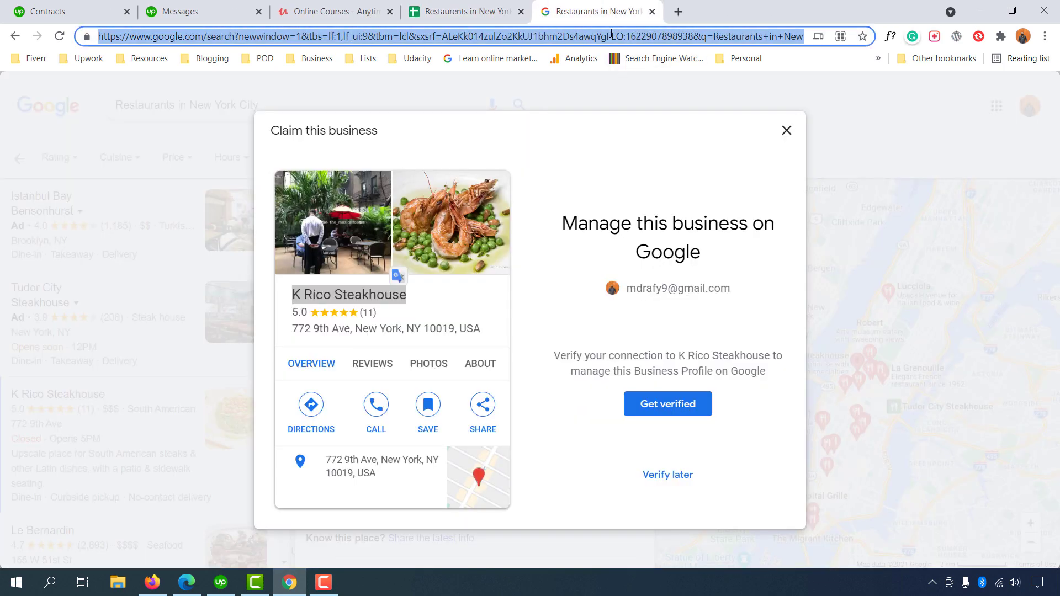
type("Cli")
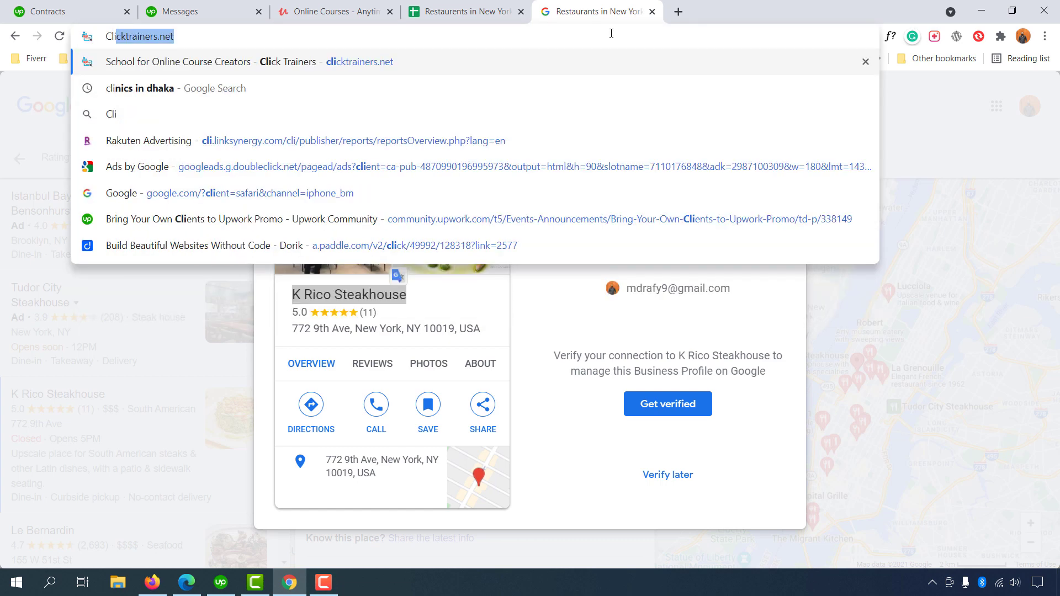
type("nic")
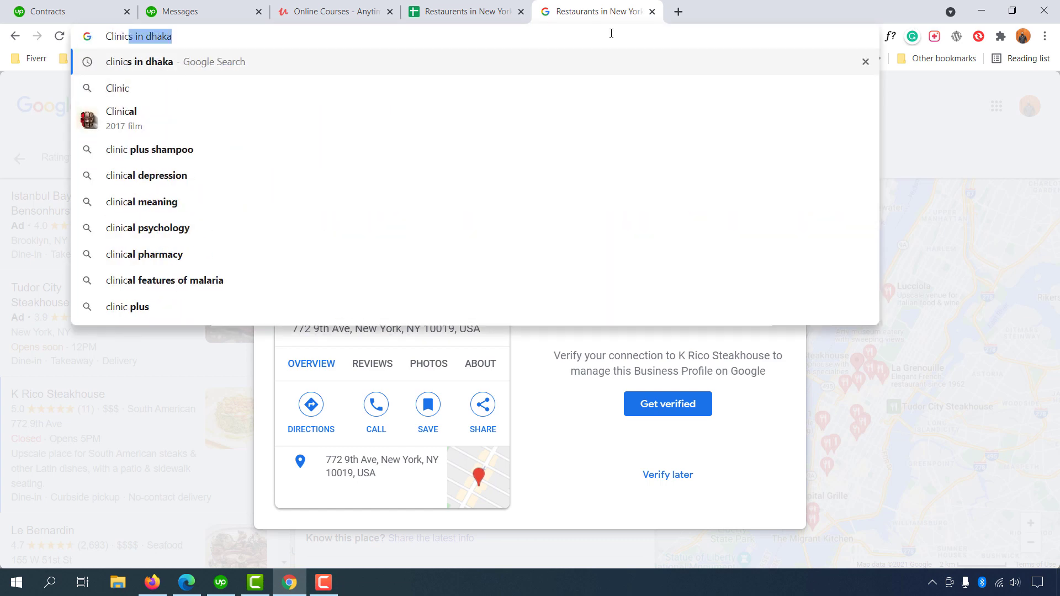
key("Return")
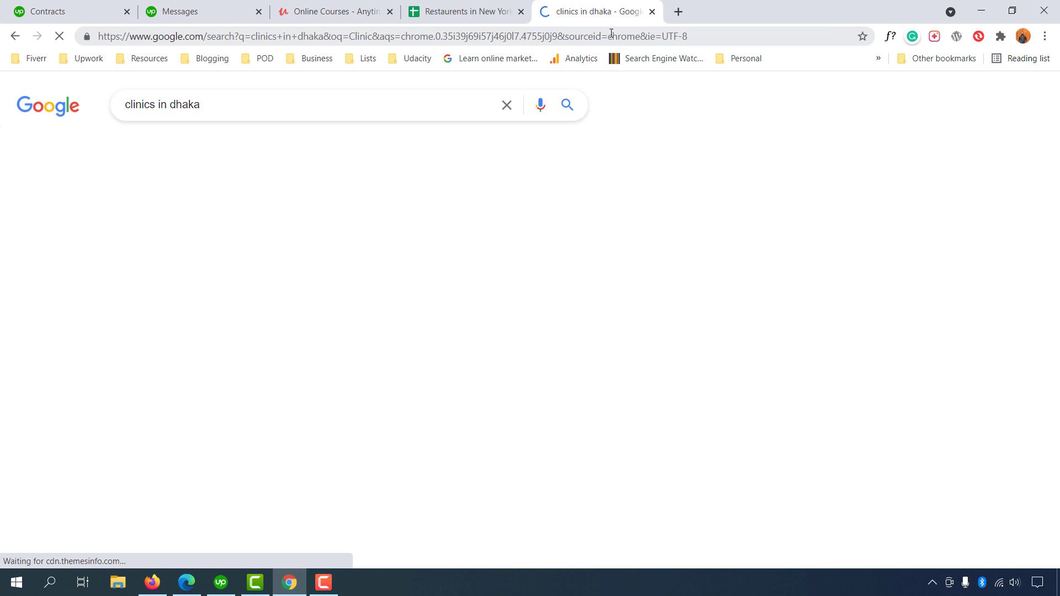
- Expand the clinic results to the full list of places in Dhaka and open Hosne Ara Clinic's listing
scroll(2, 353, "down", 5)
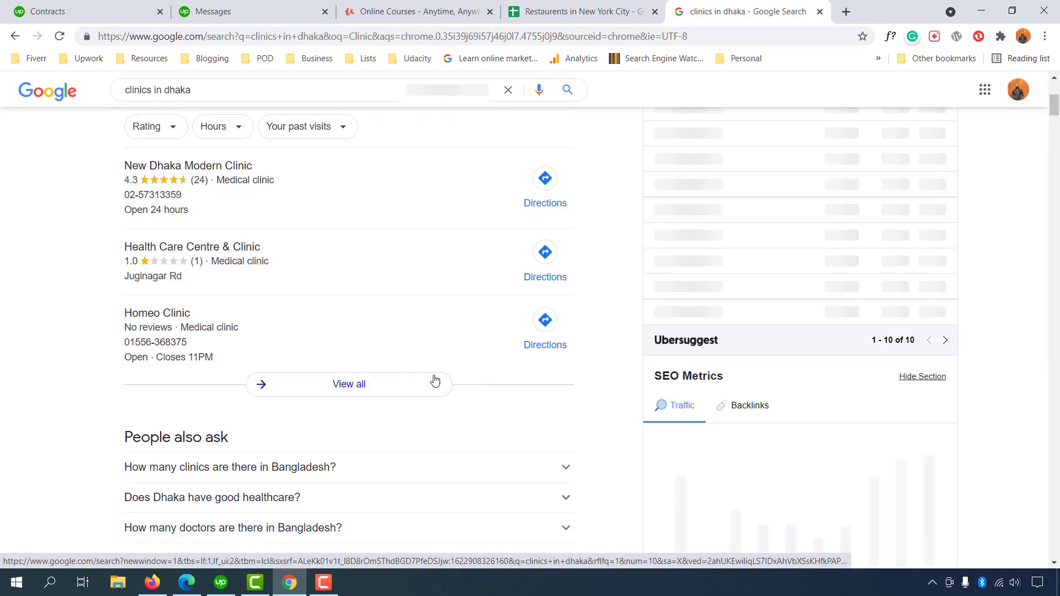
left_click(350, 385)
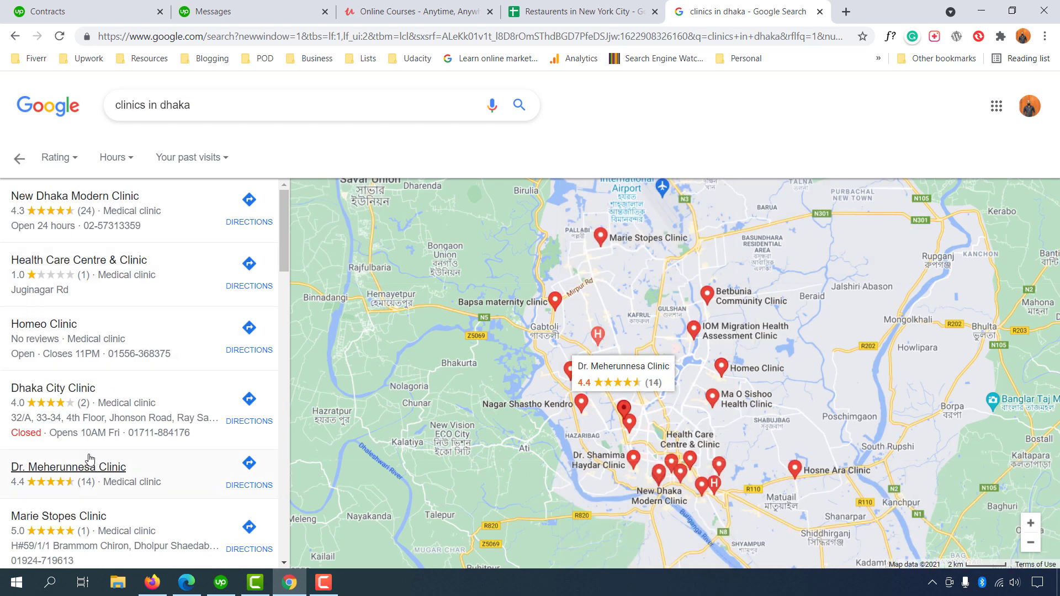
scroll(138, 467, "down", 3)
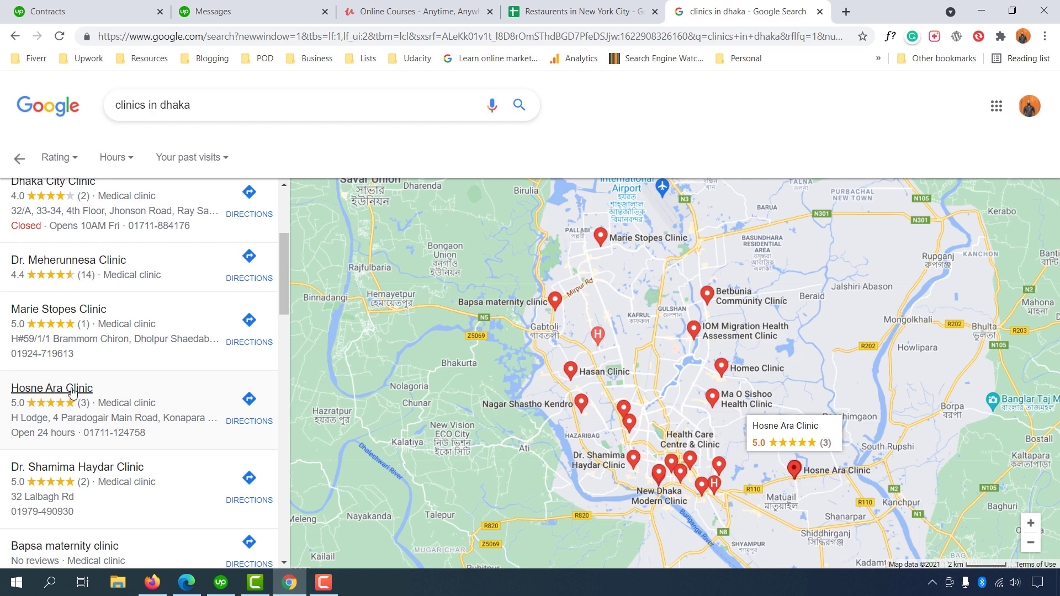
left_click(154, 411)
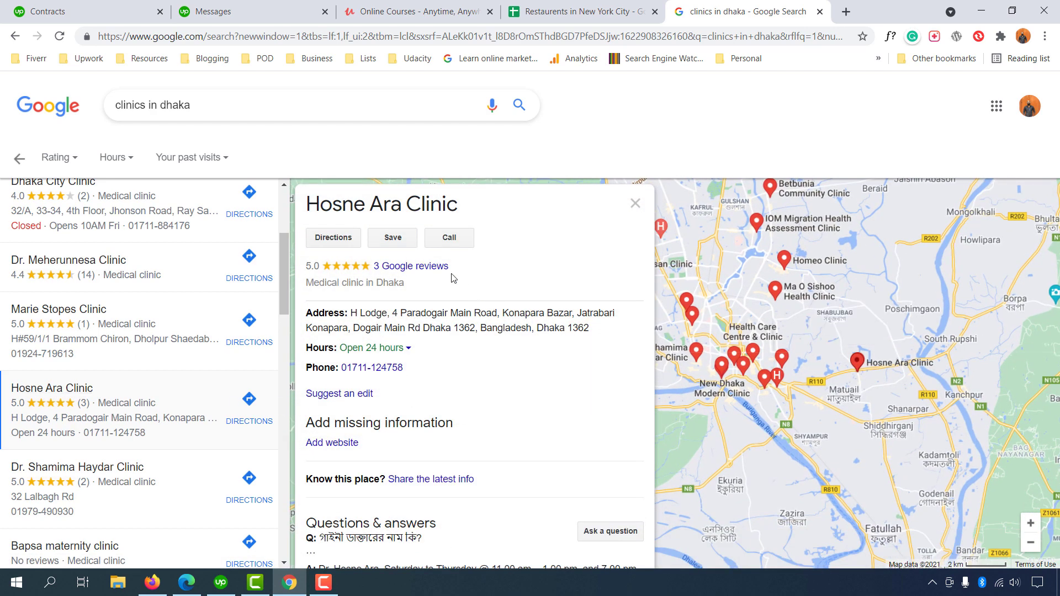
- Examine Hosne Ara Clinic's listing from its contact details to the reviews for an ownership option, and check its missing-website form without sending anything
scroll(513, 441, "down", 5)
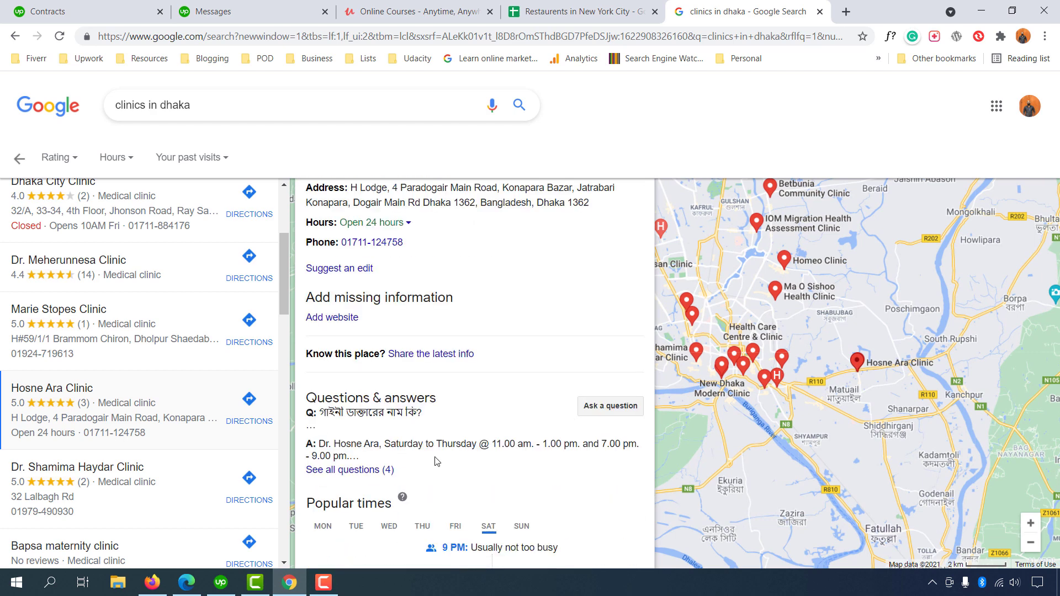
scroll(370, 332, "up", 1)
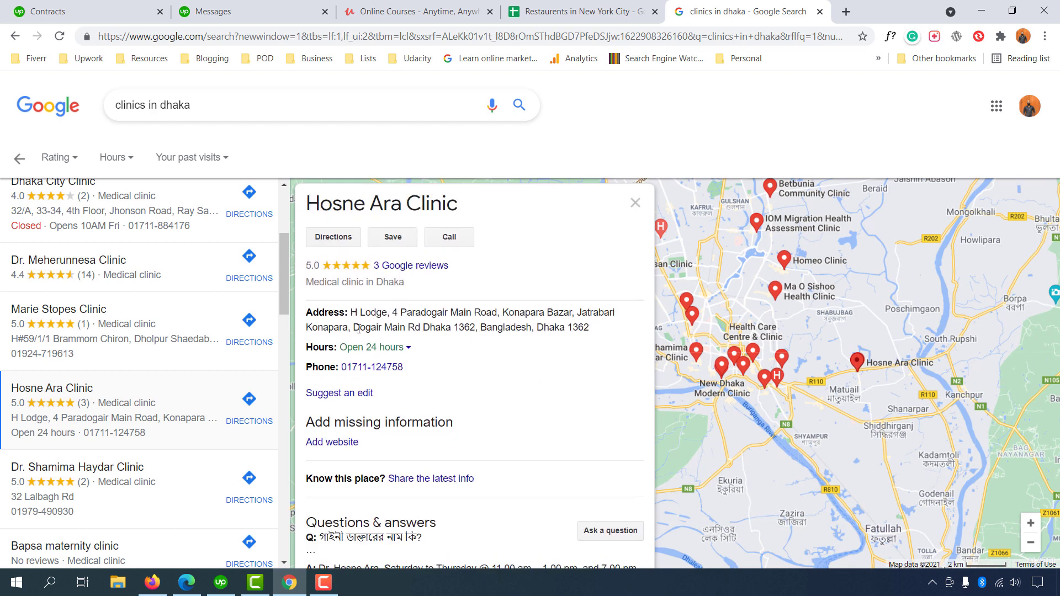
scroll(377, 292, "down", 2)
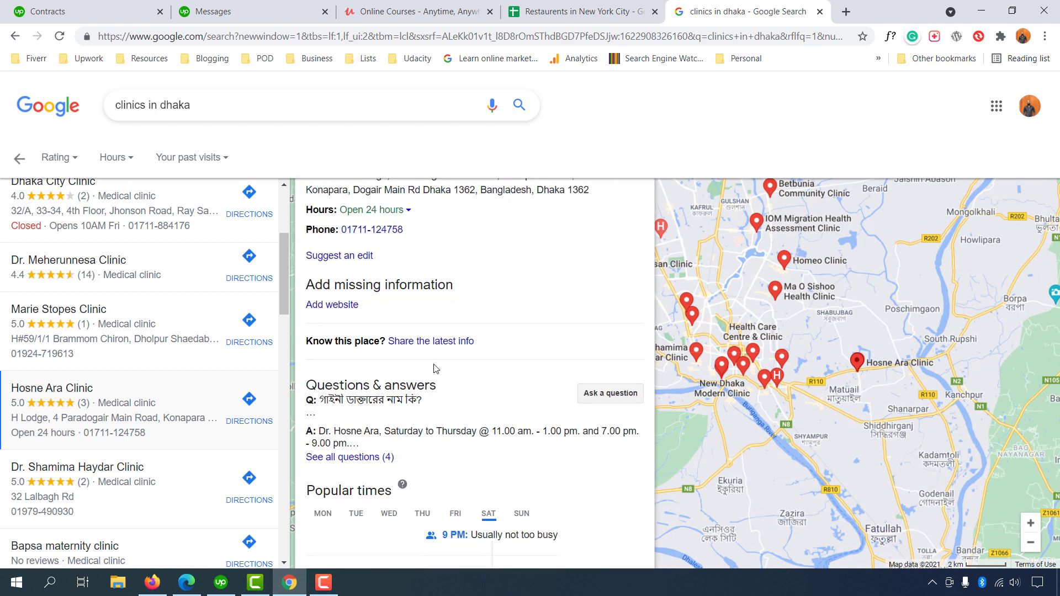
scroll(377, 292, "down", 7)
scroll(466, 468, "down", 3)
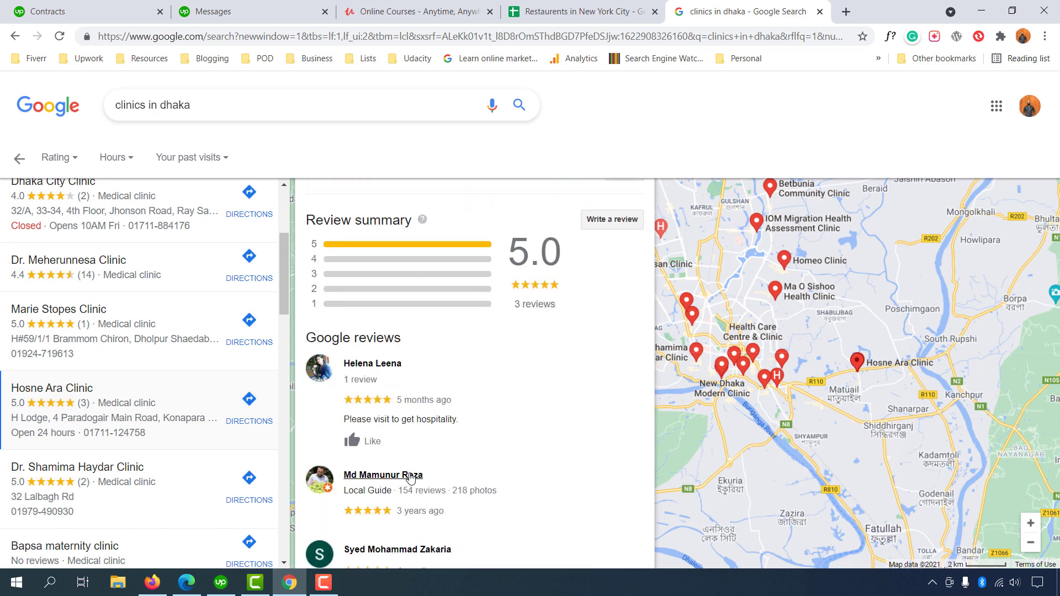
scroll(387, 472, "up", 12)
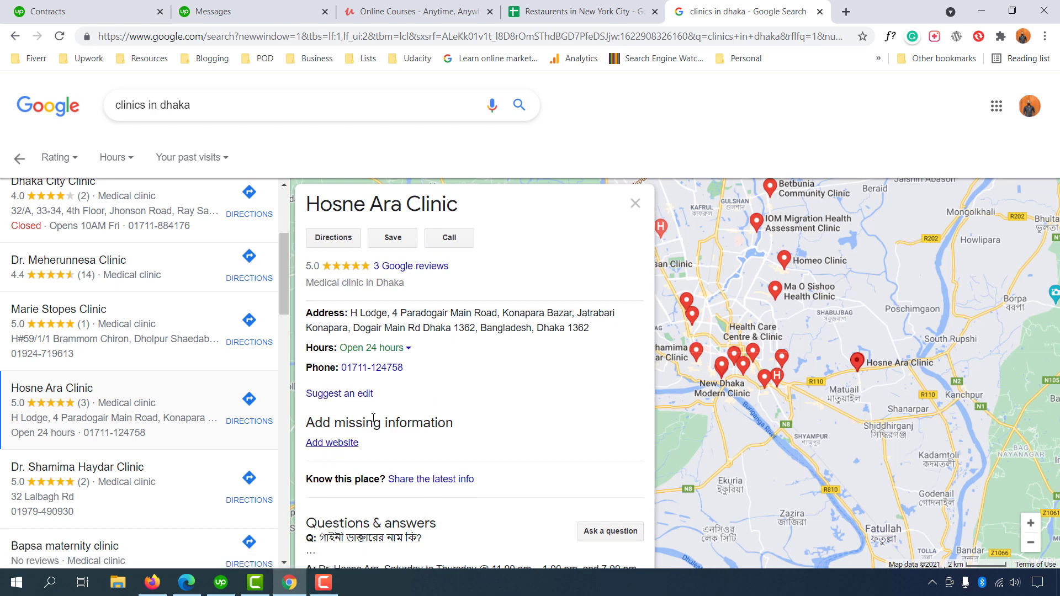
left_click(327, 443)
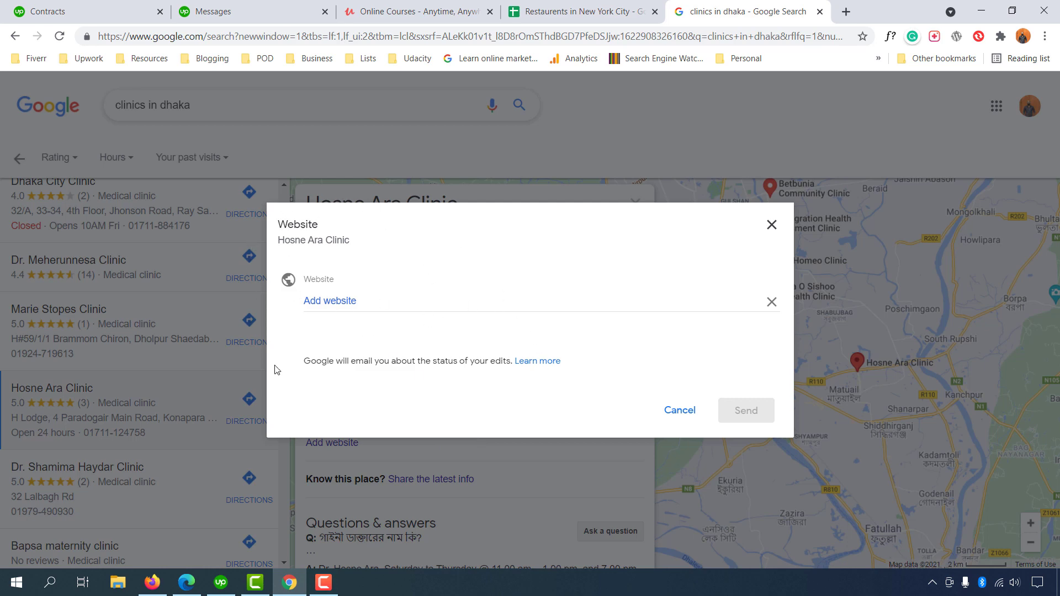
left_click(771, 225)
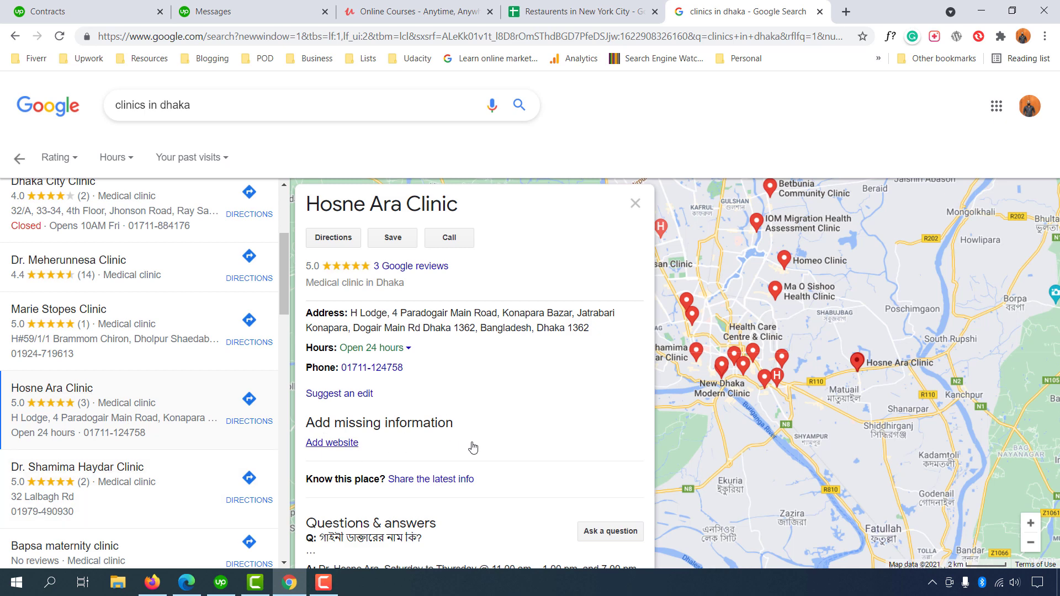
- View the claim dialog from Health Care Centre & Clinic's listing, close it, and return to the Udemy question about claimed or unclaimed businesses
scroll(50, 419, "up", 4)
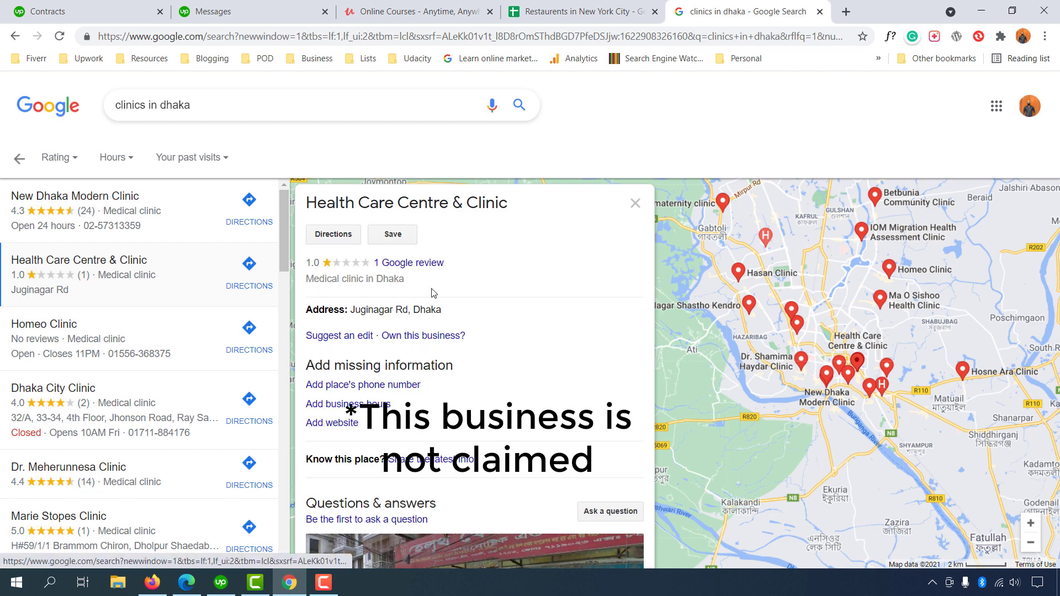
left_click(431, 342)
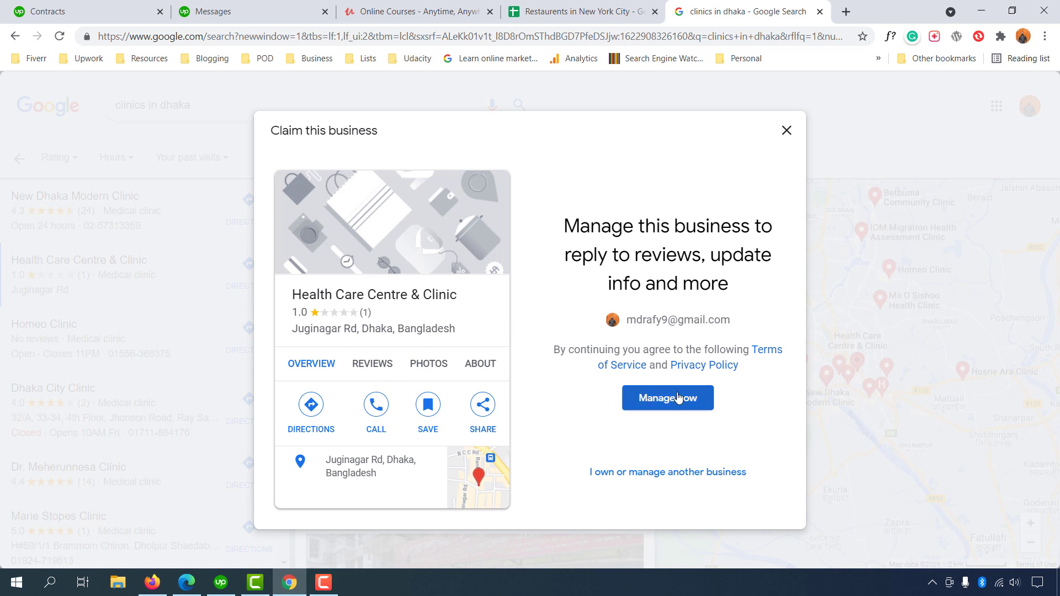
left_click(787, 131)
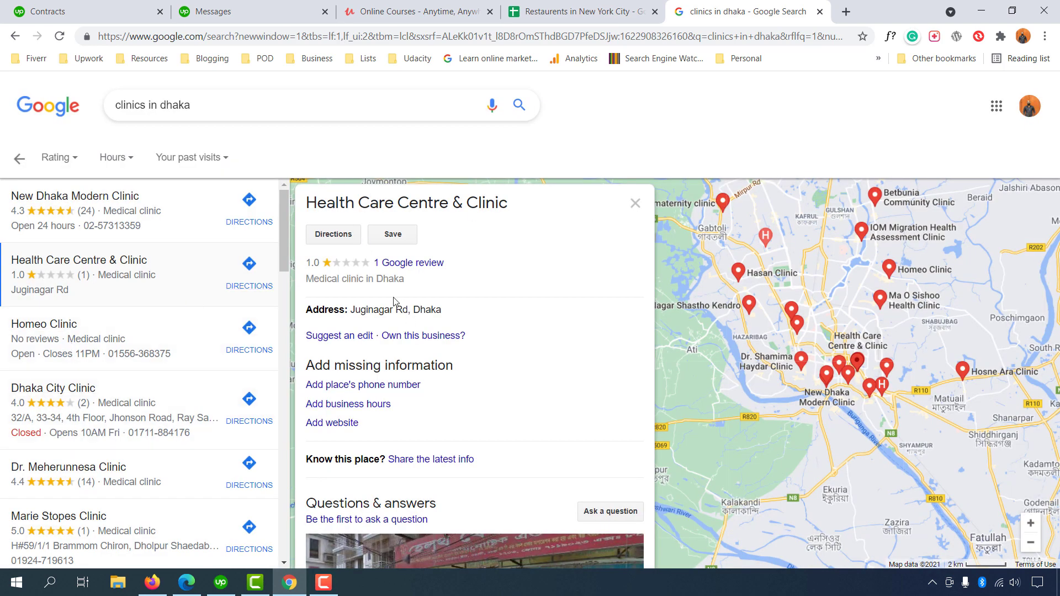
left_click(405, 6)
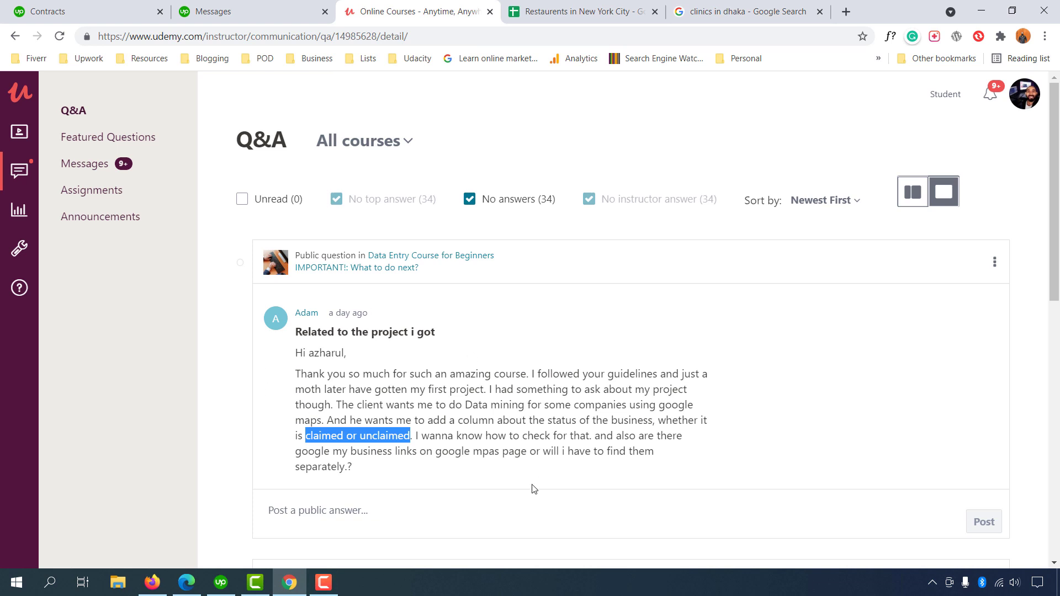